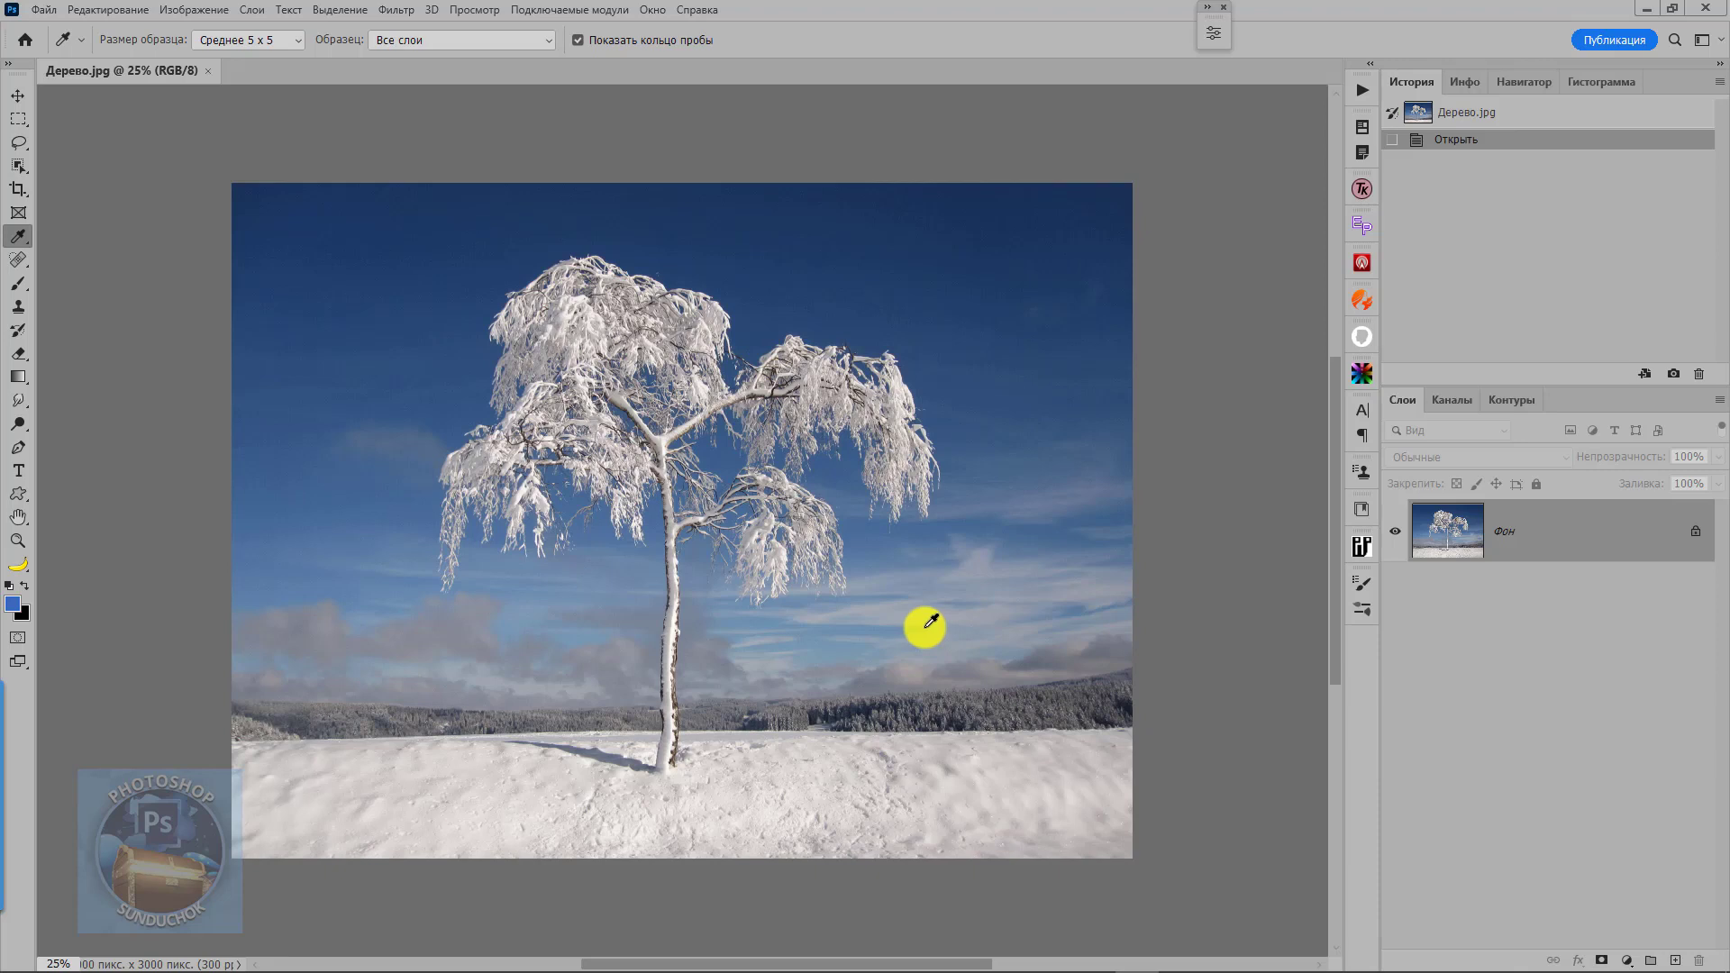
- Switch to the Polygonal Lasso, zoom in, and outline from the trunk under the hanging branches
left_click(18, 142)
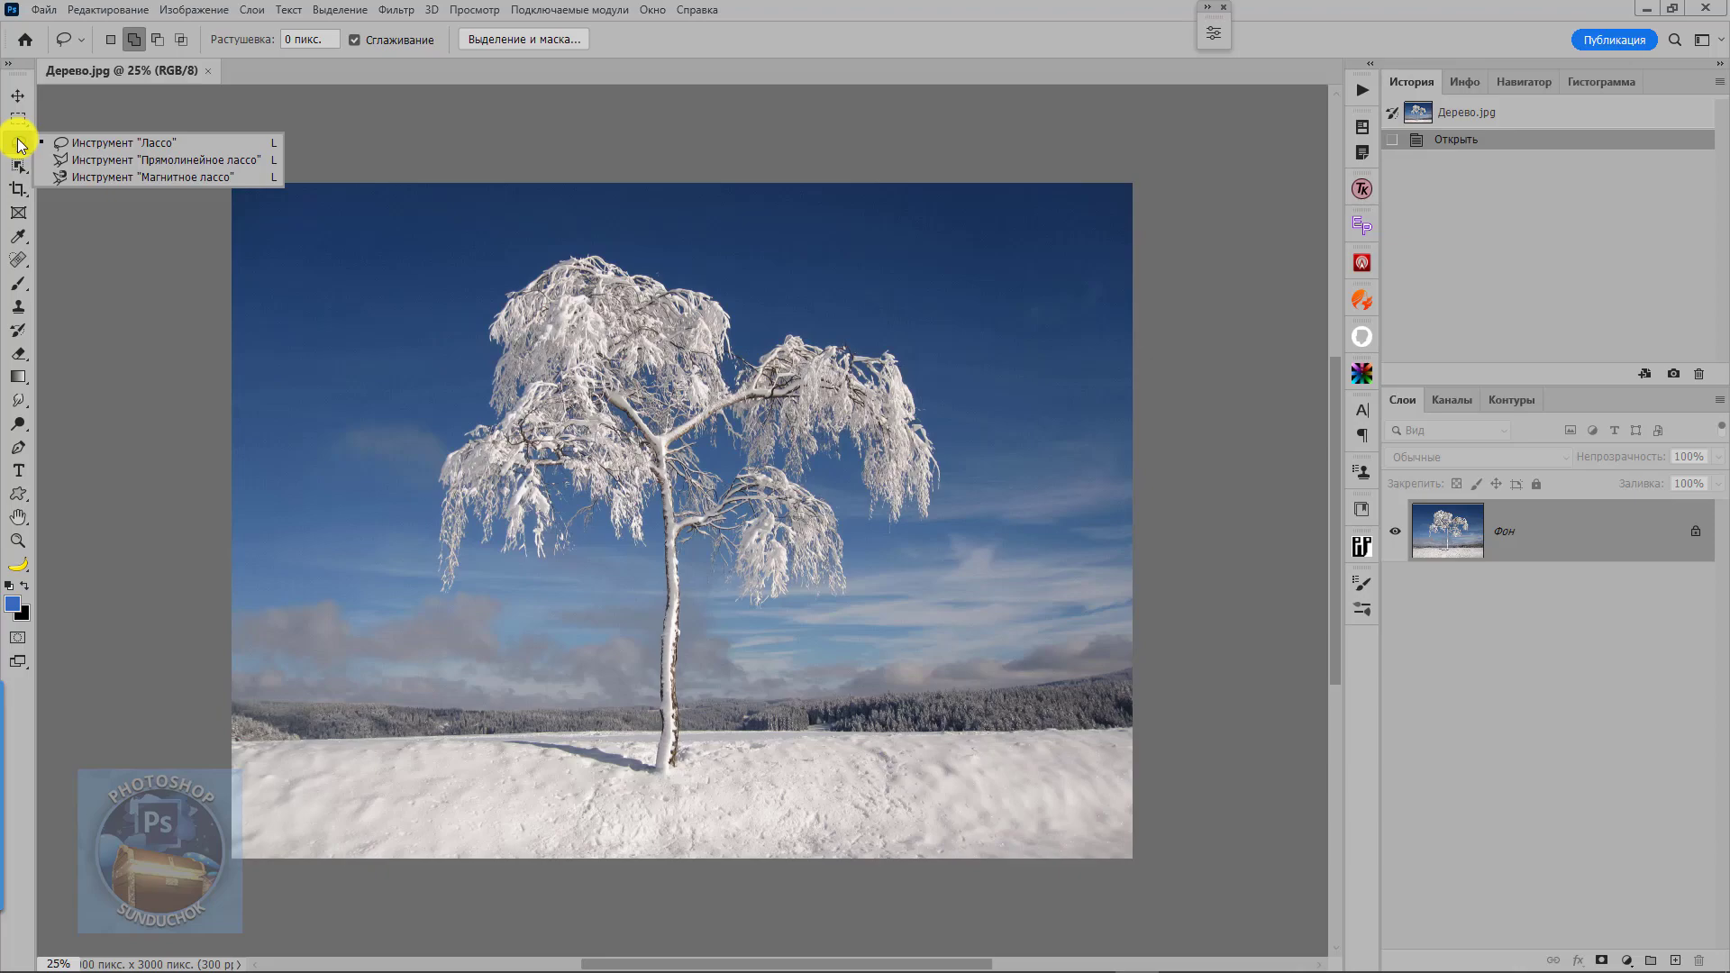
left_click(127, 161)
mouse_move(572, 565)
left_mouse_down()
mouse_move(687, 521)
mouse_move(630, 595)
left_mouse_up()
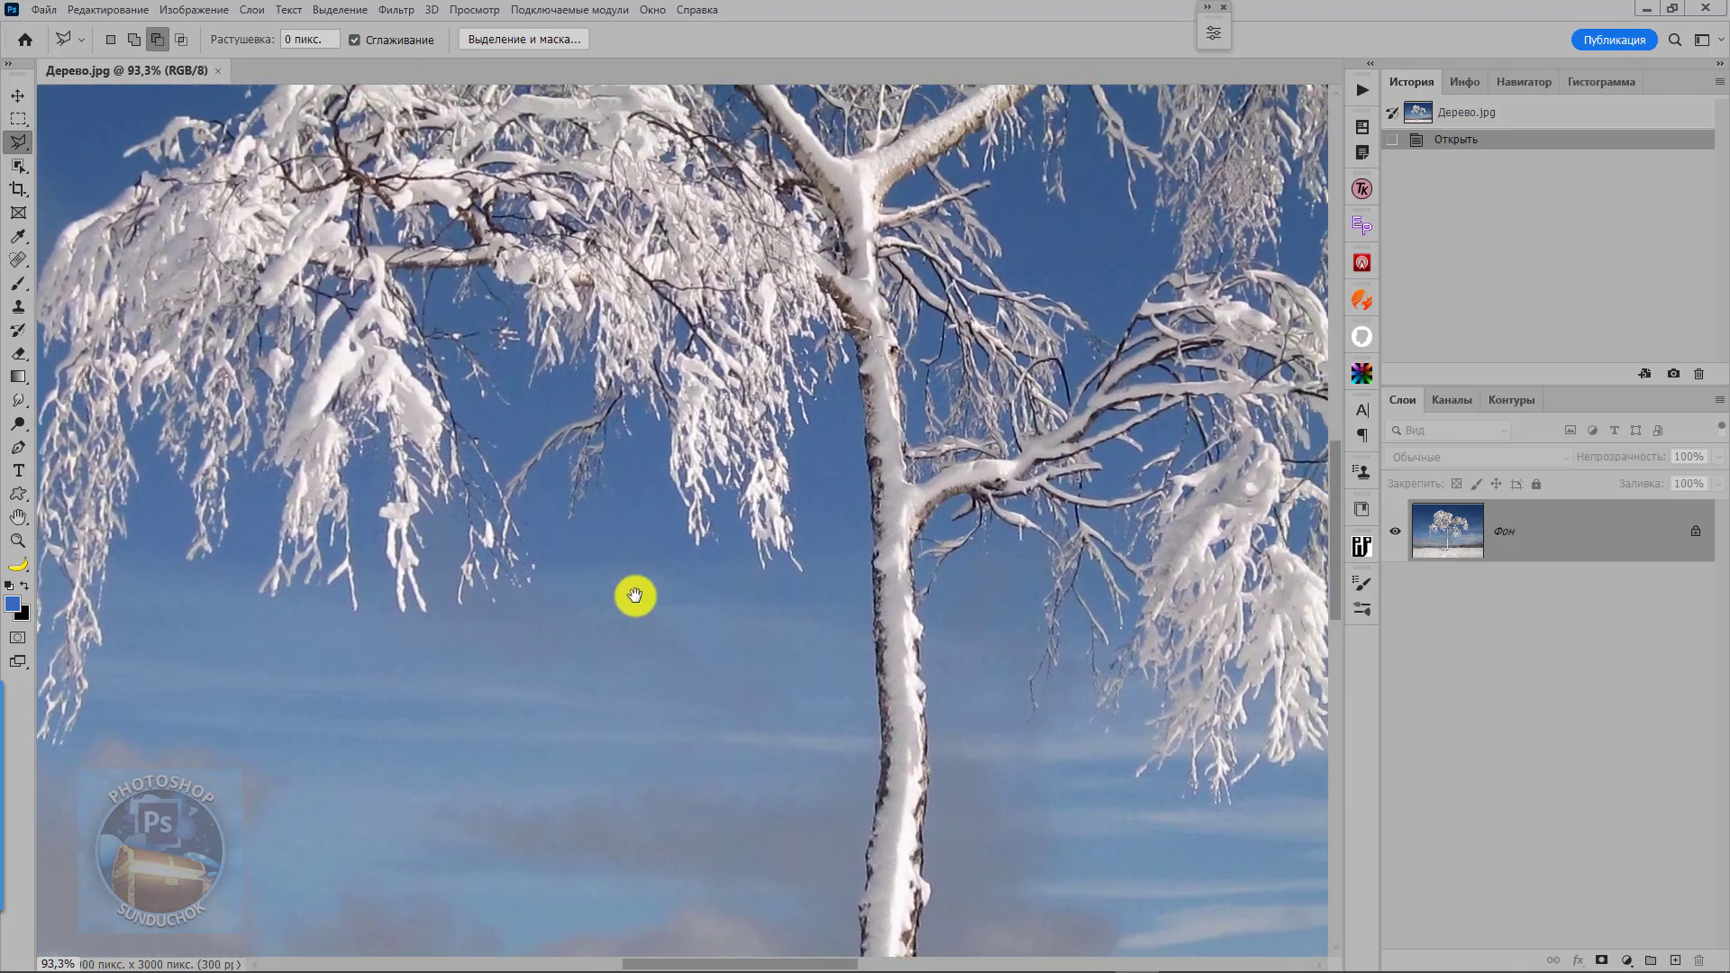
left_click(868, 665)
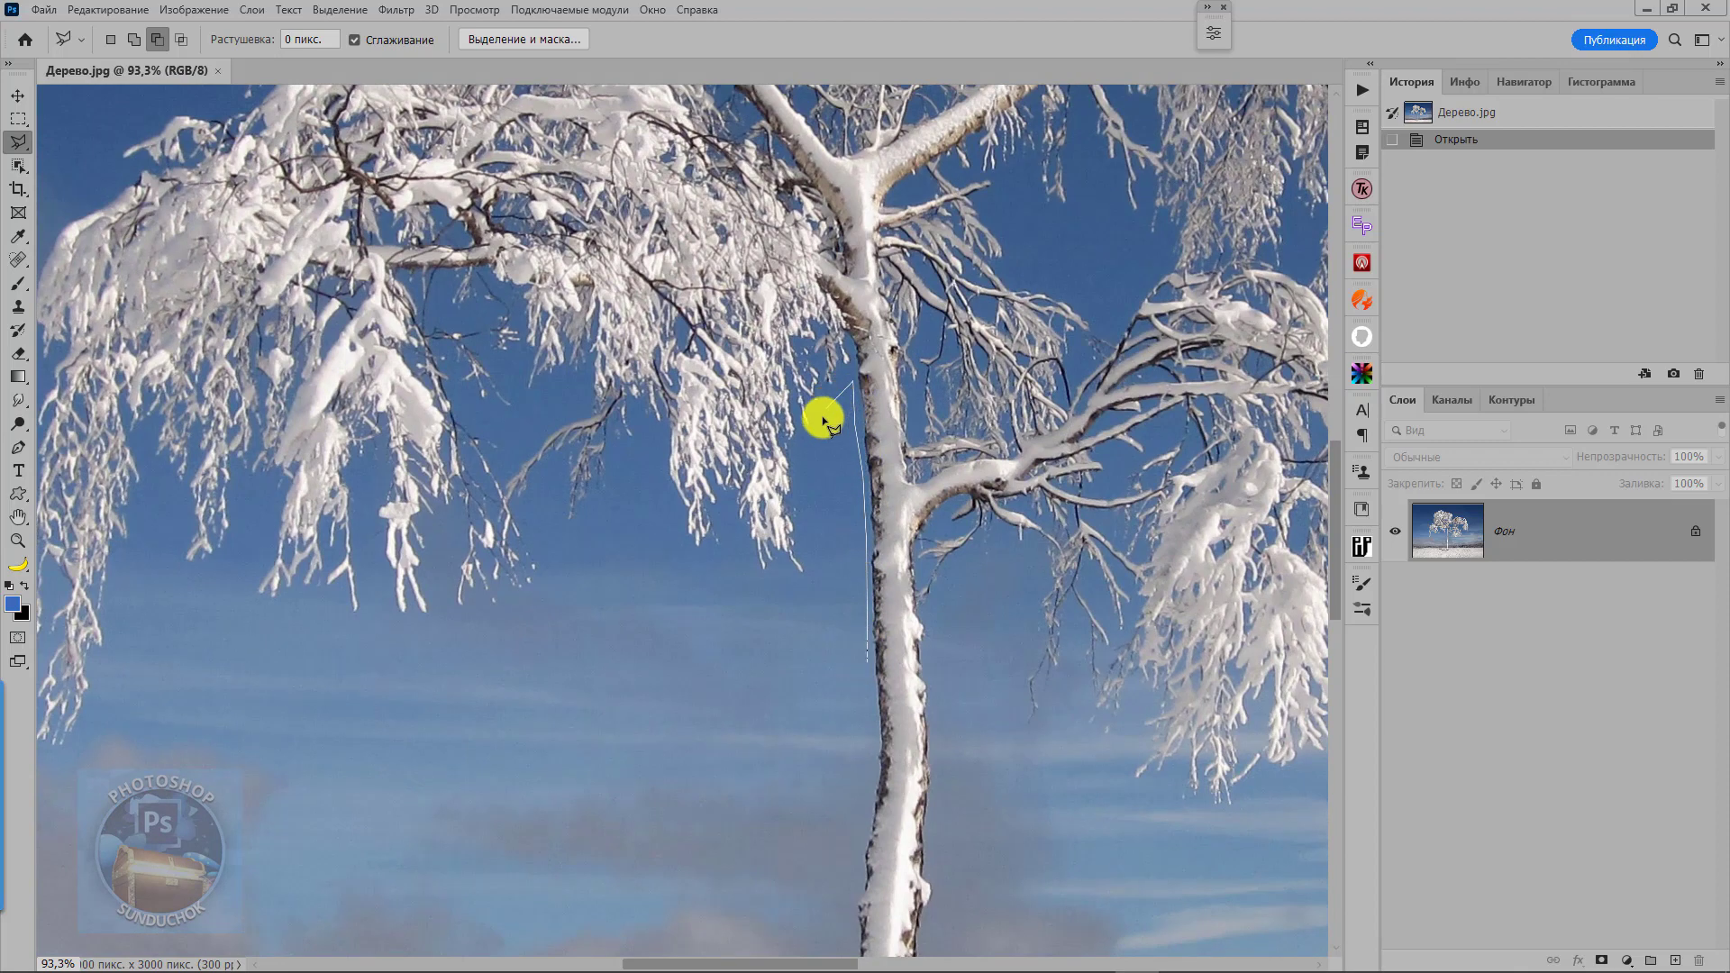
left_click(812, 565)
left_click(800, 573)
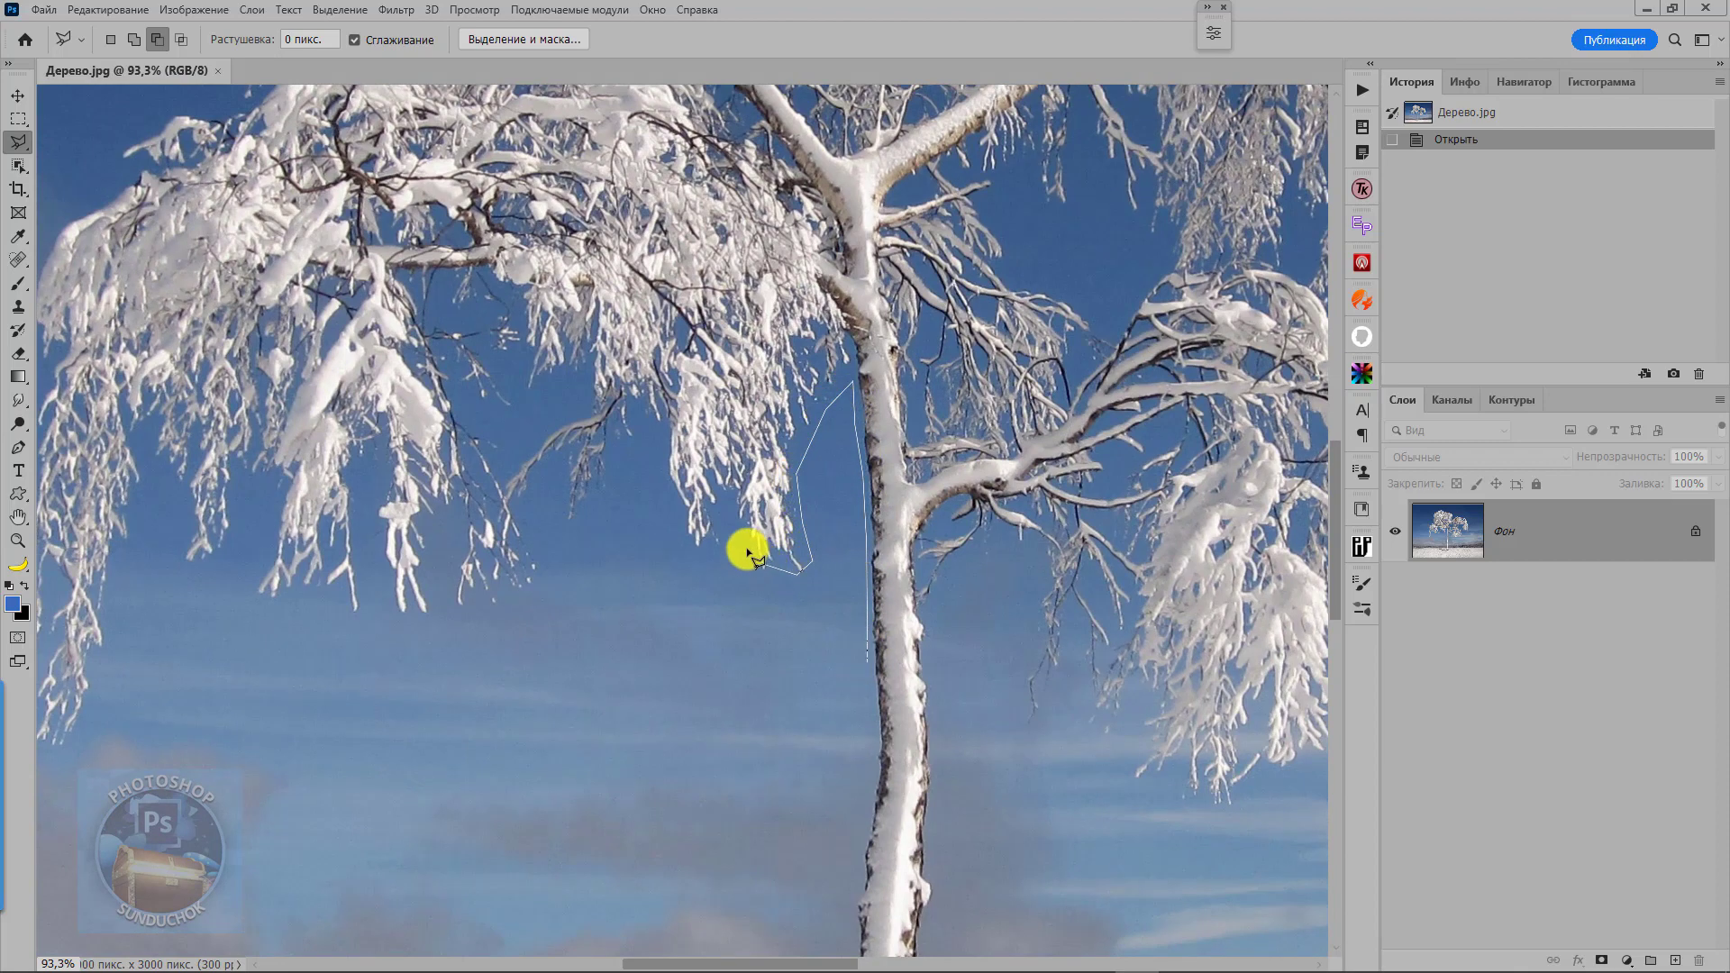
left_click(732, 507)
left_click(733, 573)
left_click(697, 540)
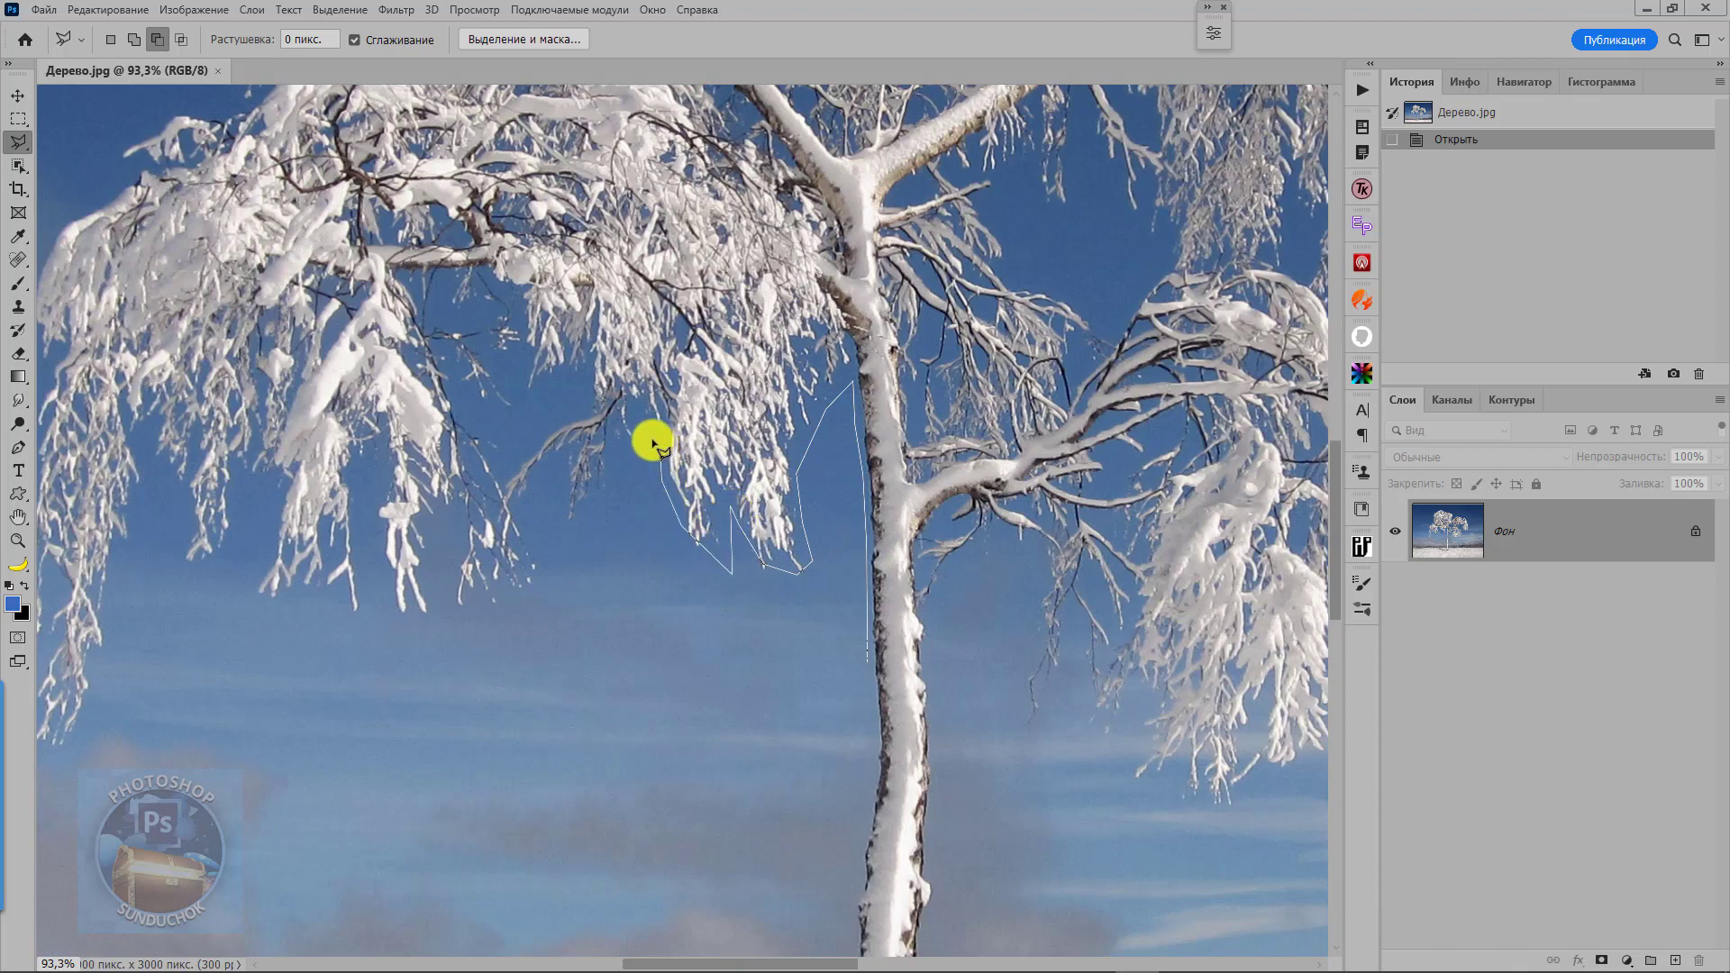
left_click(602, 519)
left_click(573, 534)
left_click(541, 490)
left_click(533, 523)
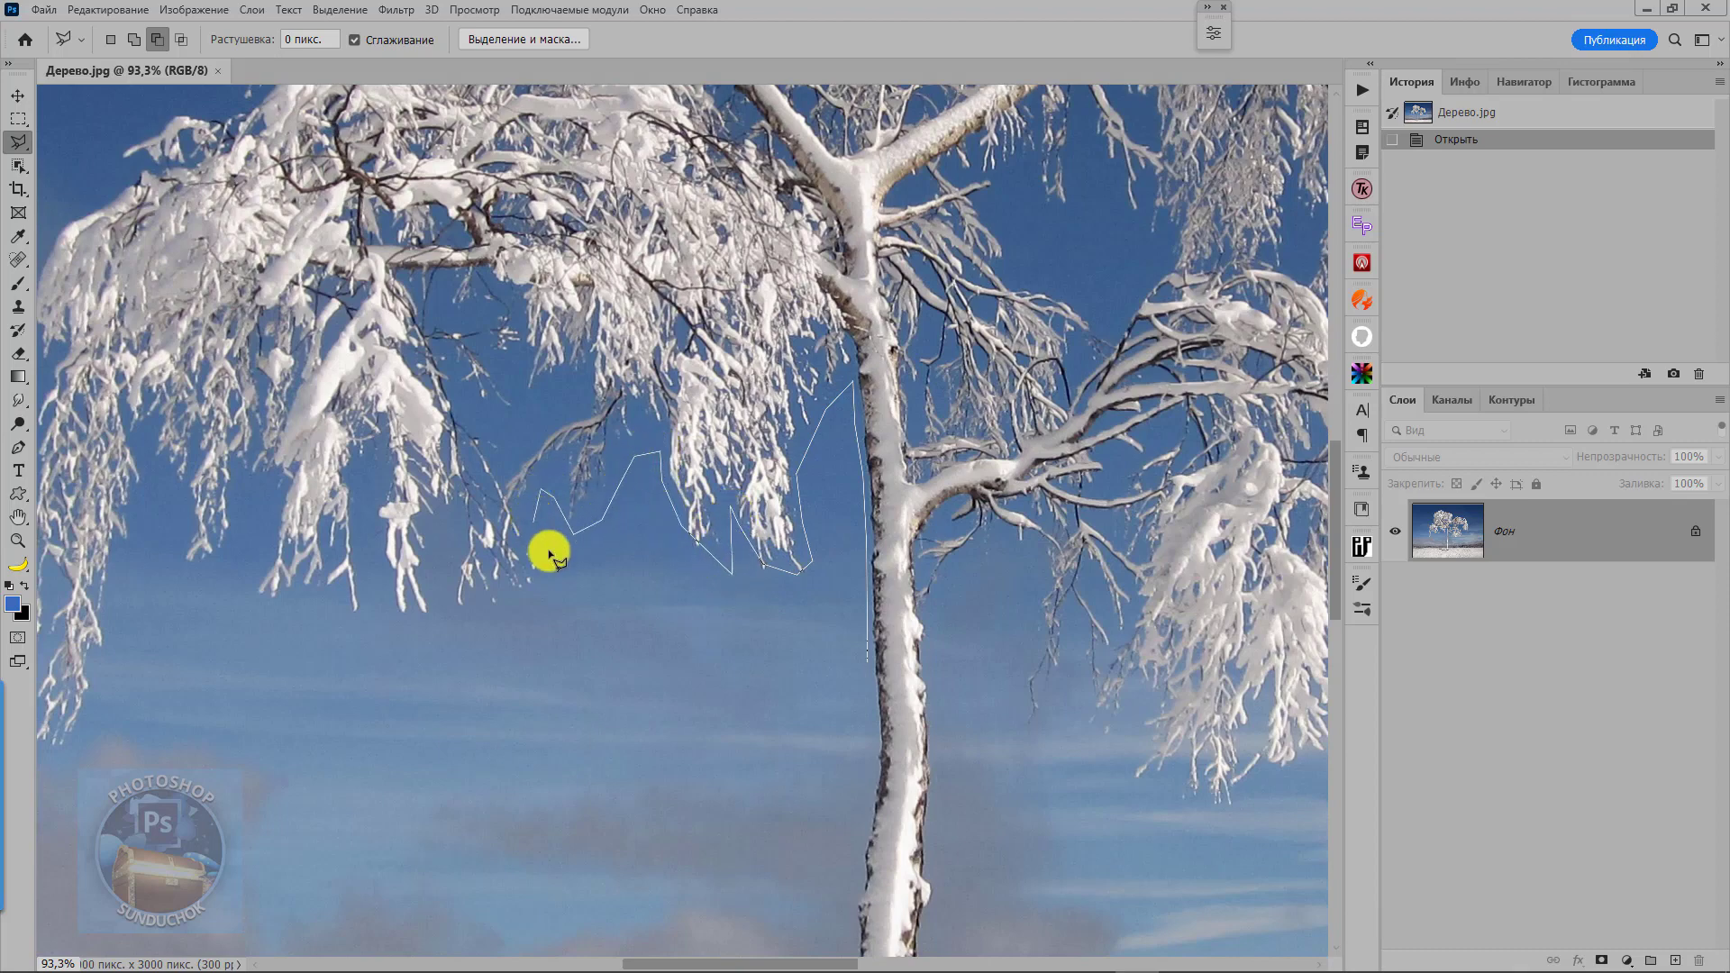
left_click(551, 571)
- Trace the outline leftward beneath the left branches and up the tree's left edge
left_click(515, 609)
left_click(470, 619)
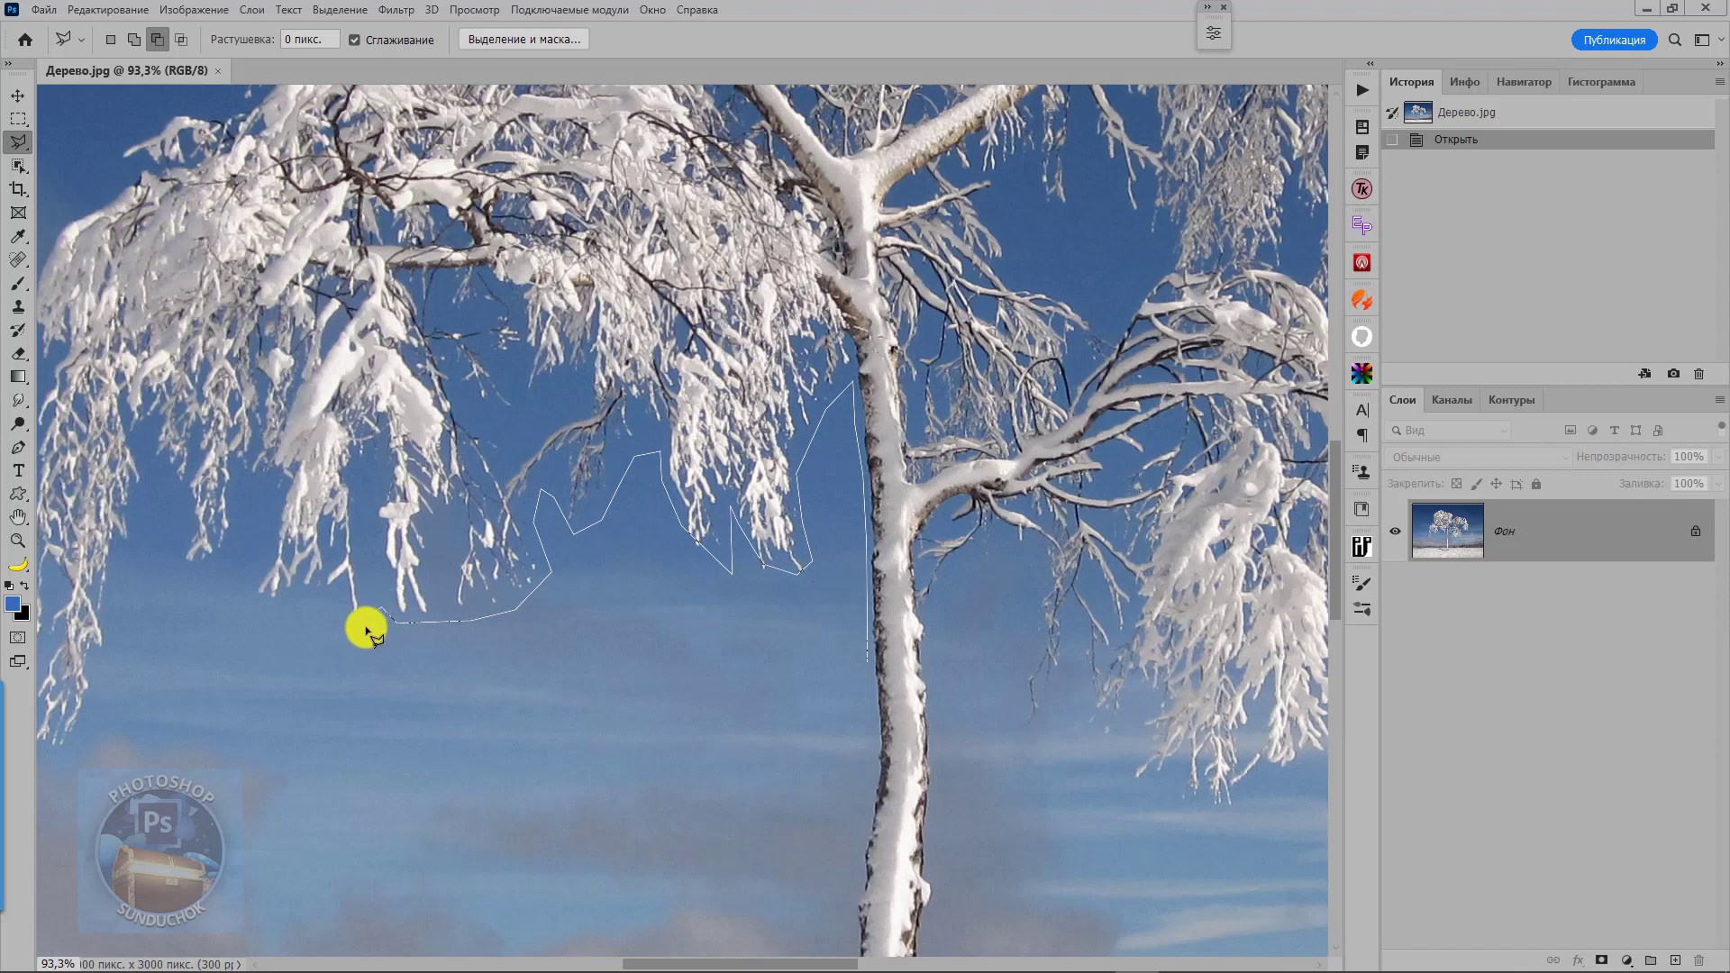
left_click(354, 626)
left_click(321, 602)
left_click(251, 596)
left_click(262, 544)
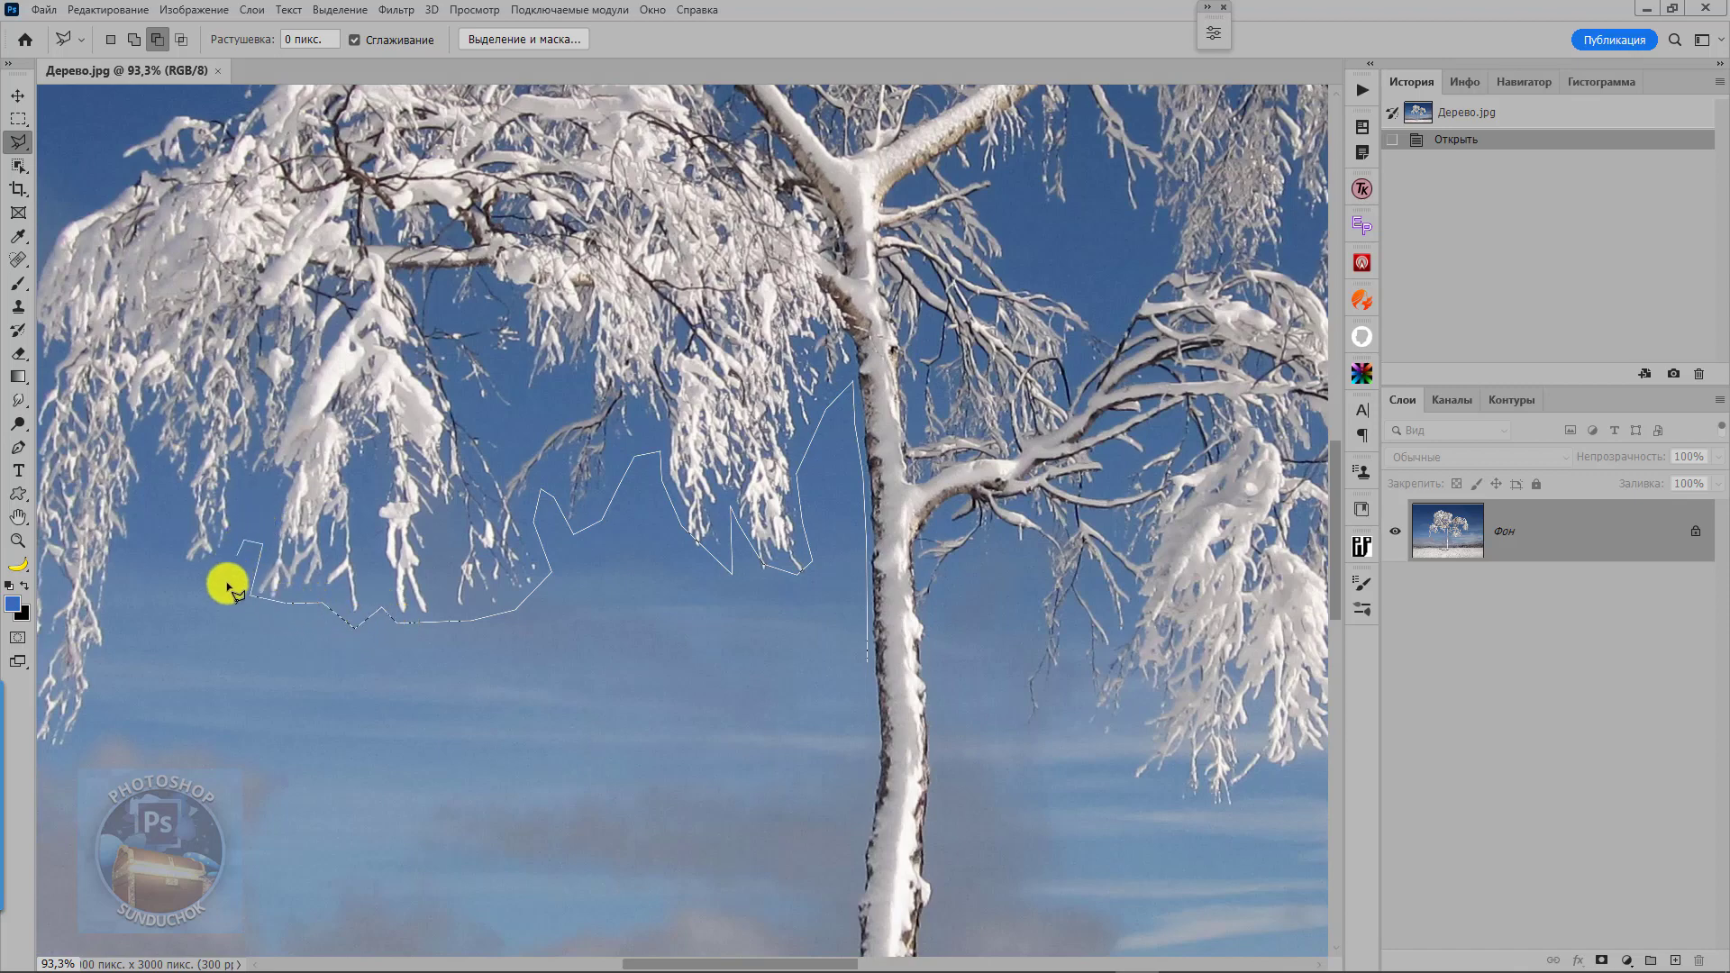
left_click(198, 587)
left_click(185, 557)
left_click(147, 508)
left_click_drag(237, 594, 529, 494)
left_click(466, 620)
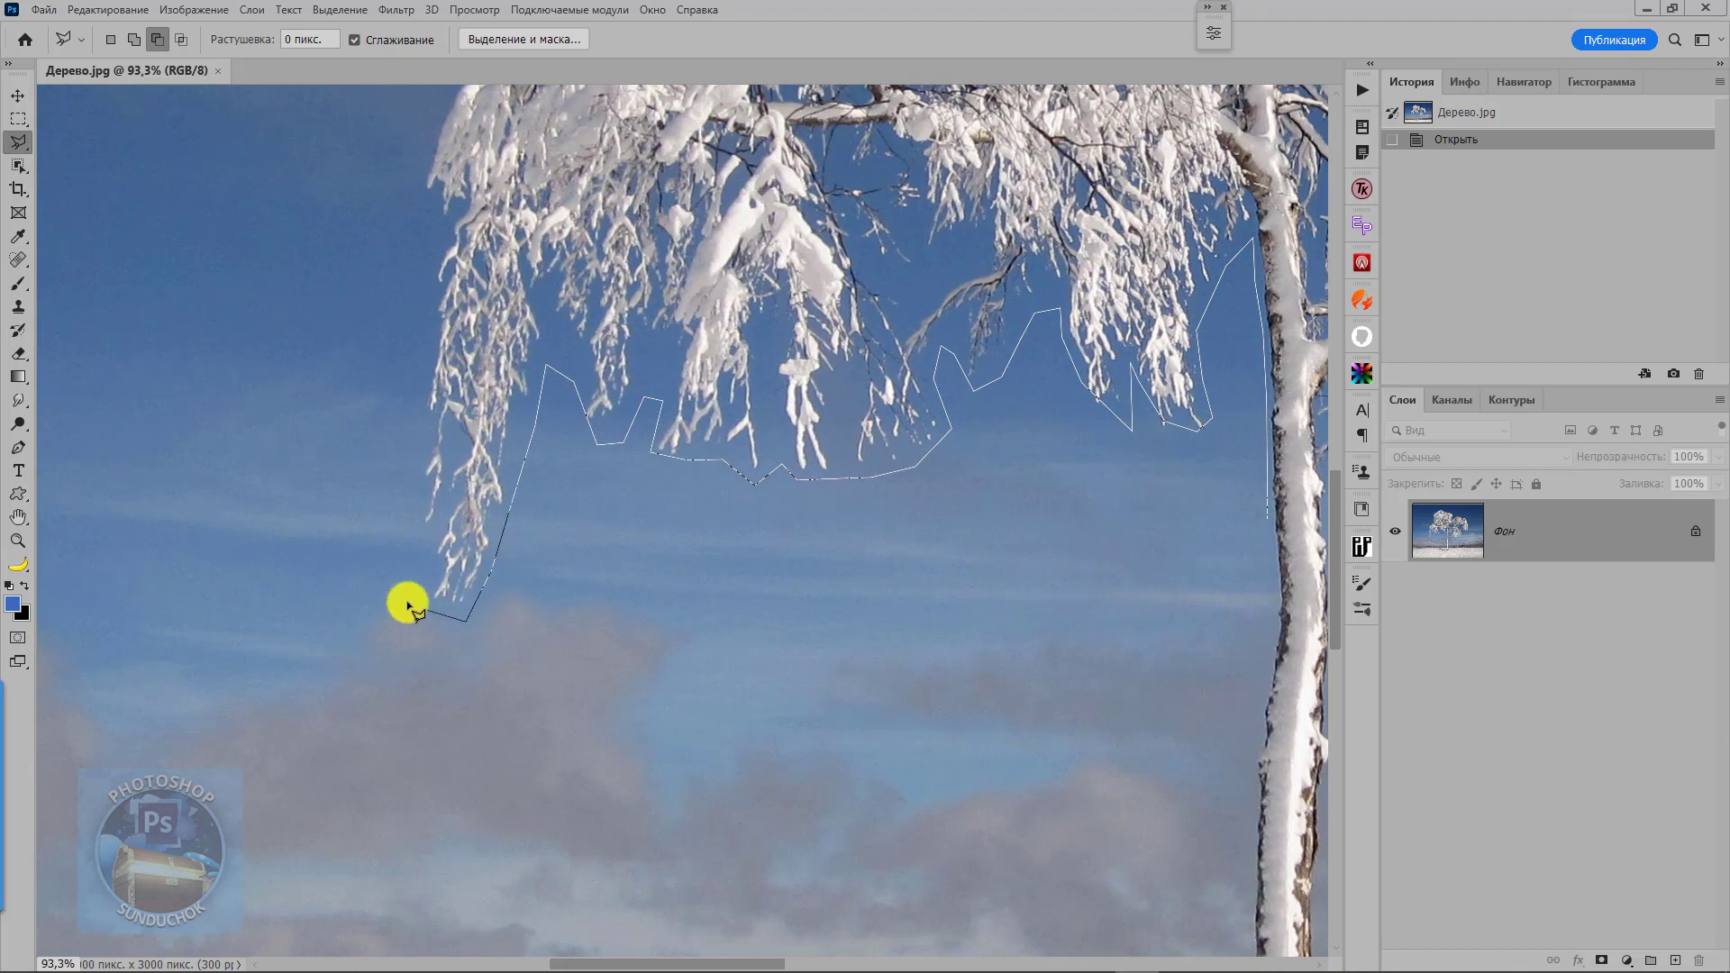
left_click(408, 596)
left_click(426, 545)
left_click(407, 455)
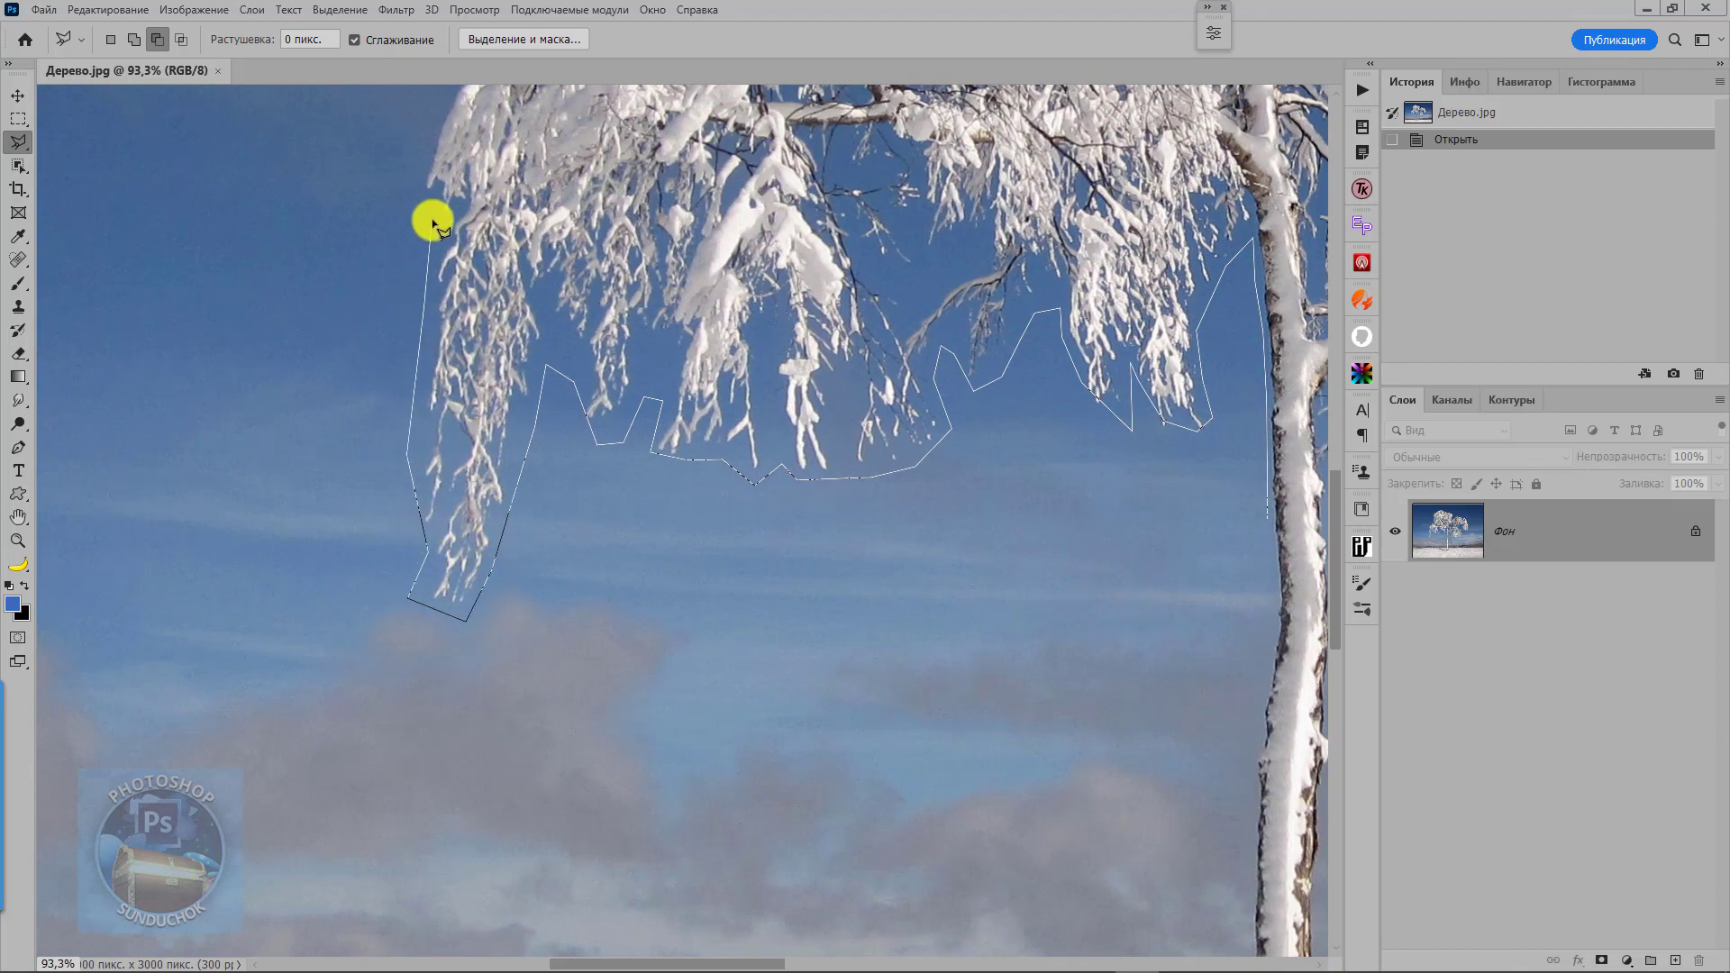
- Continue the outline around the upper-left branch and up the crown's left side
left_click_drag(432, 221, 374, 647)
left_click(368, 595)
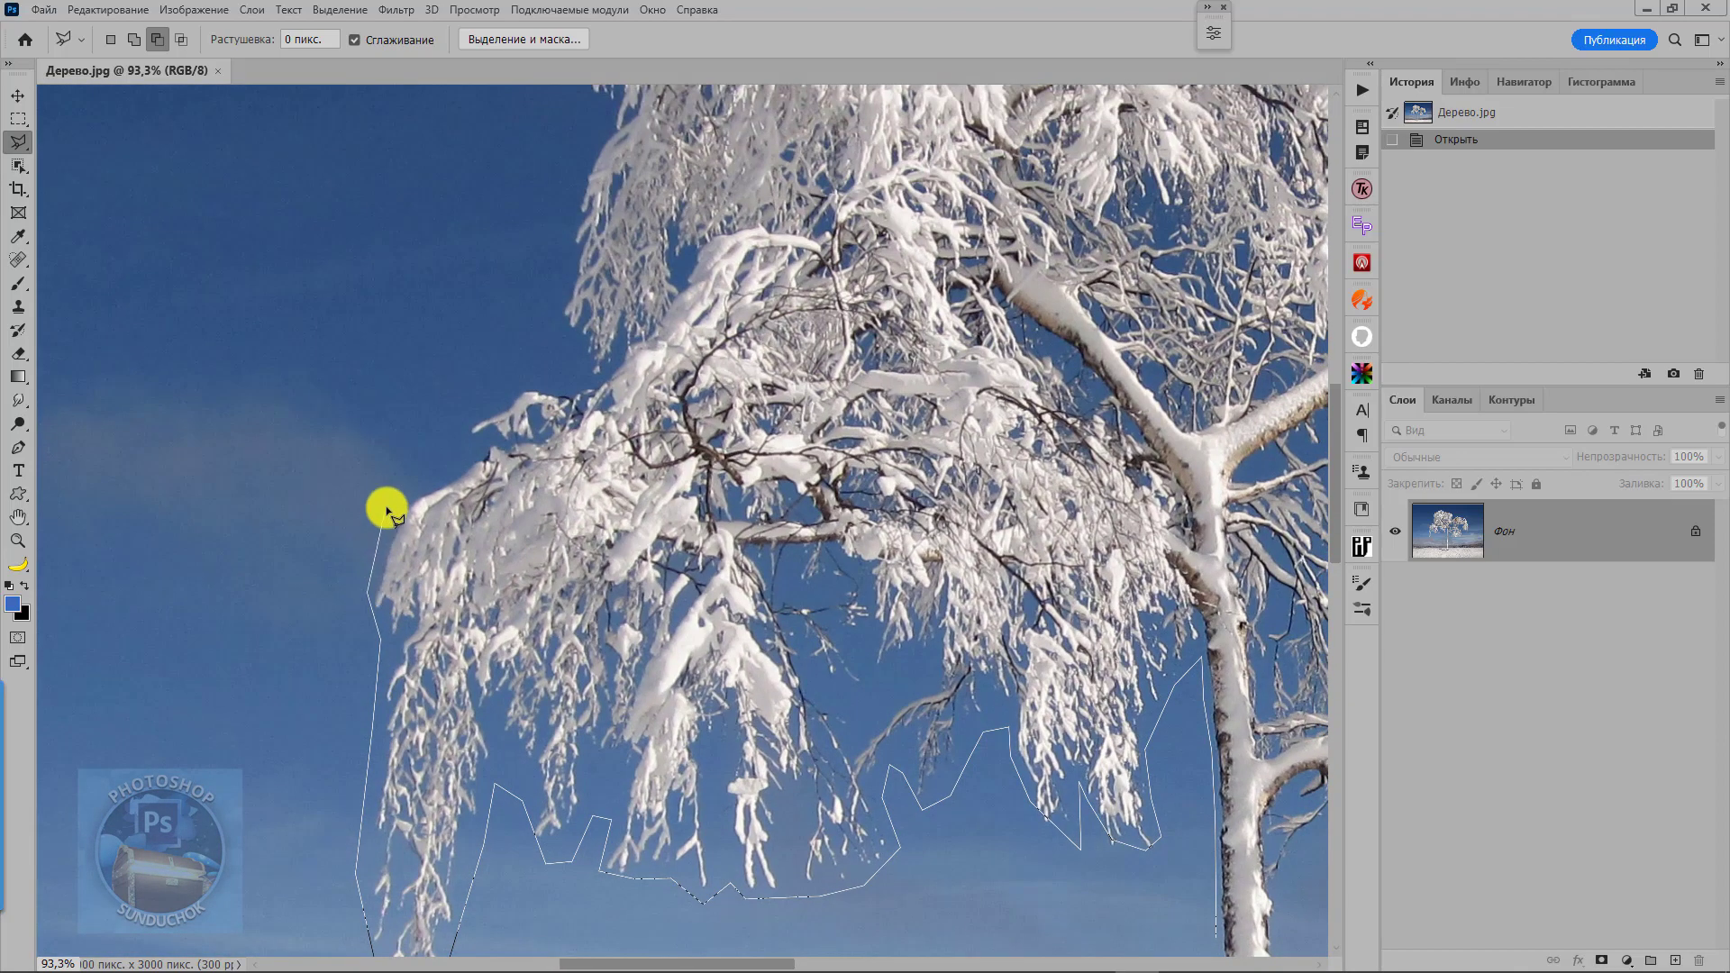
left_click(387, 506)
left_click(458, 402)
left_click(584, 372)
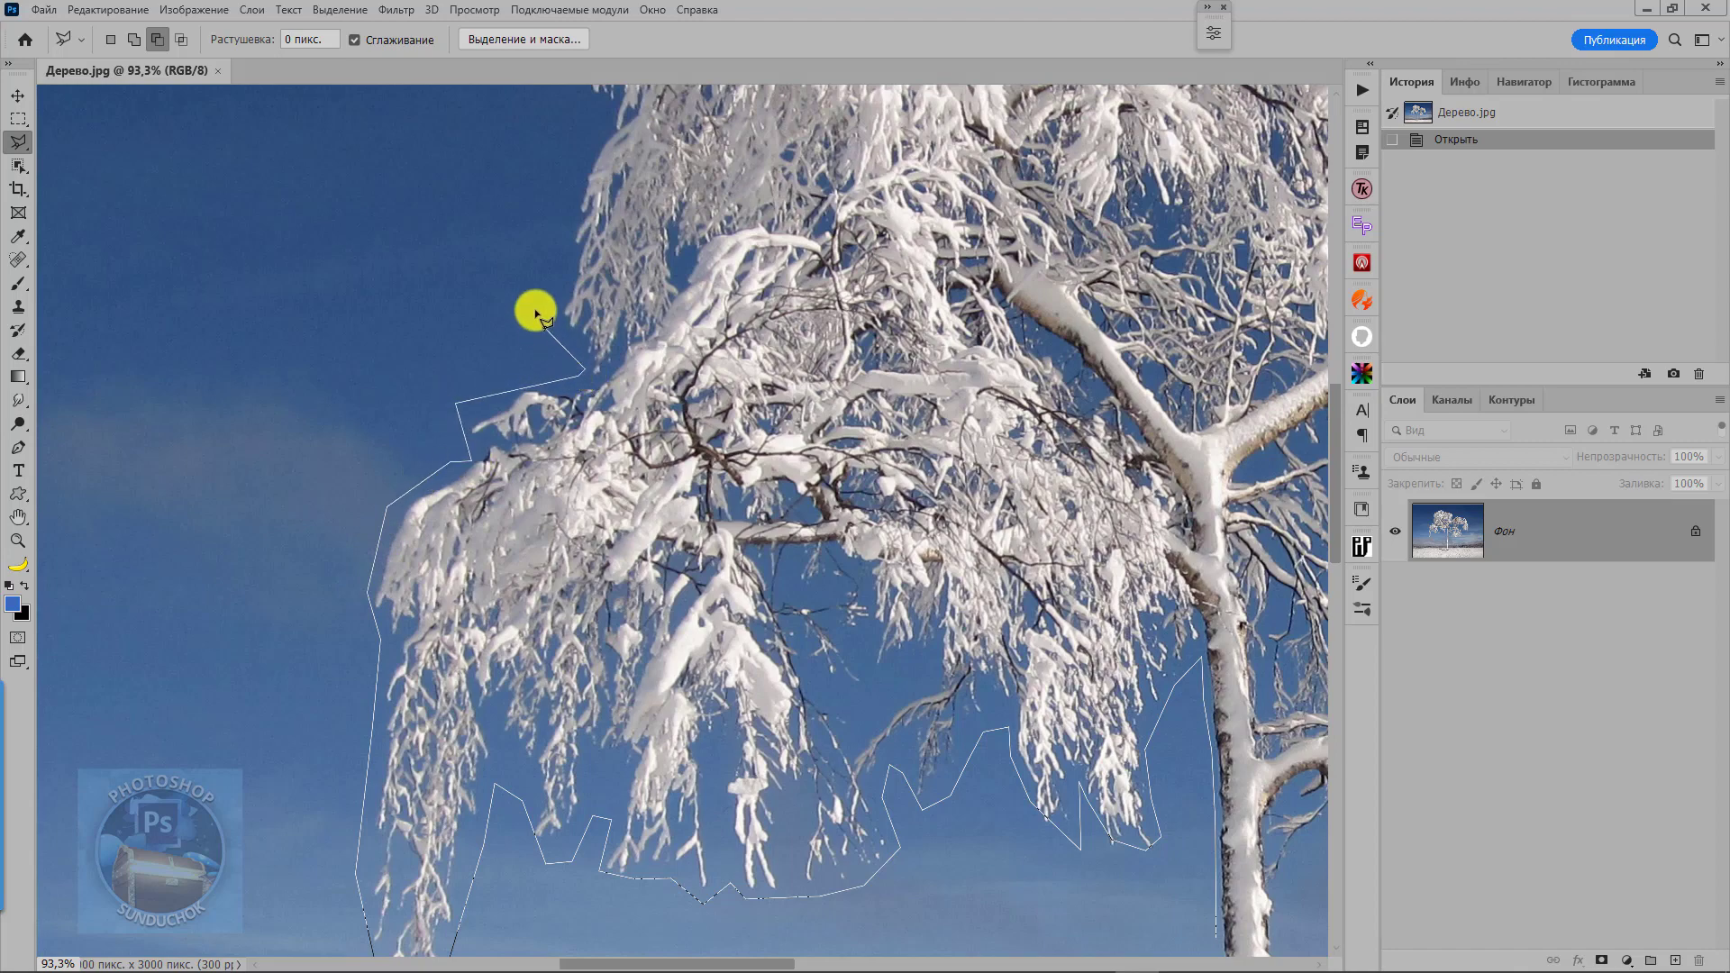
left_click_drag(532, 309, 536, 666)
left_click(531, 671)
left_click(563, 630)
left_click(560, 565)
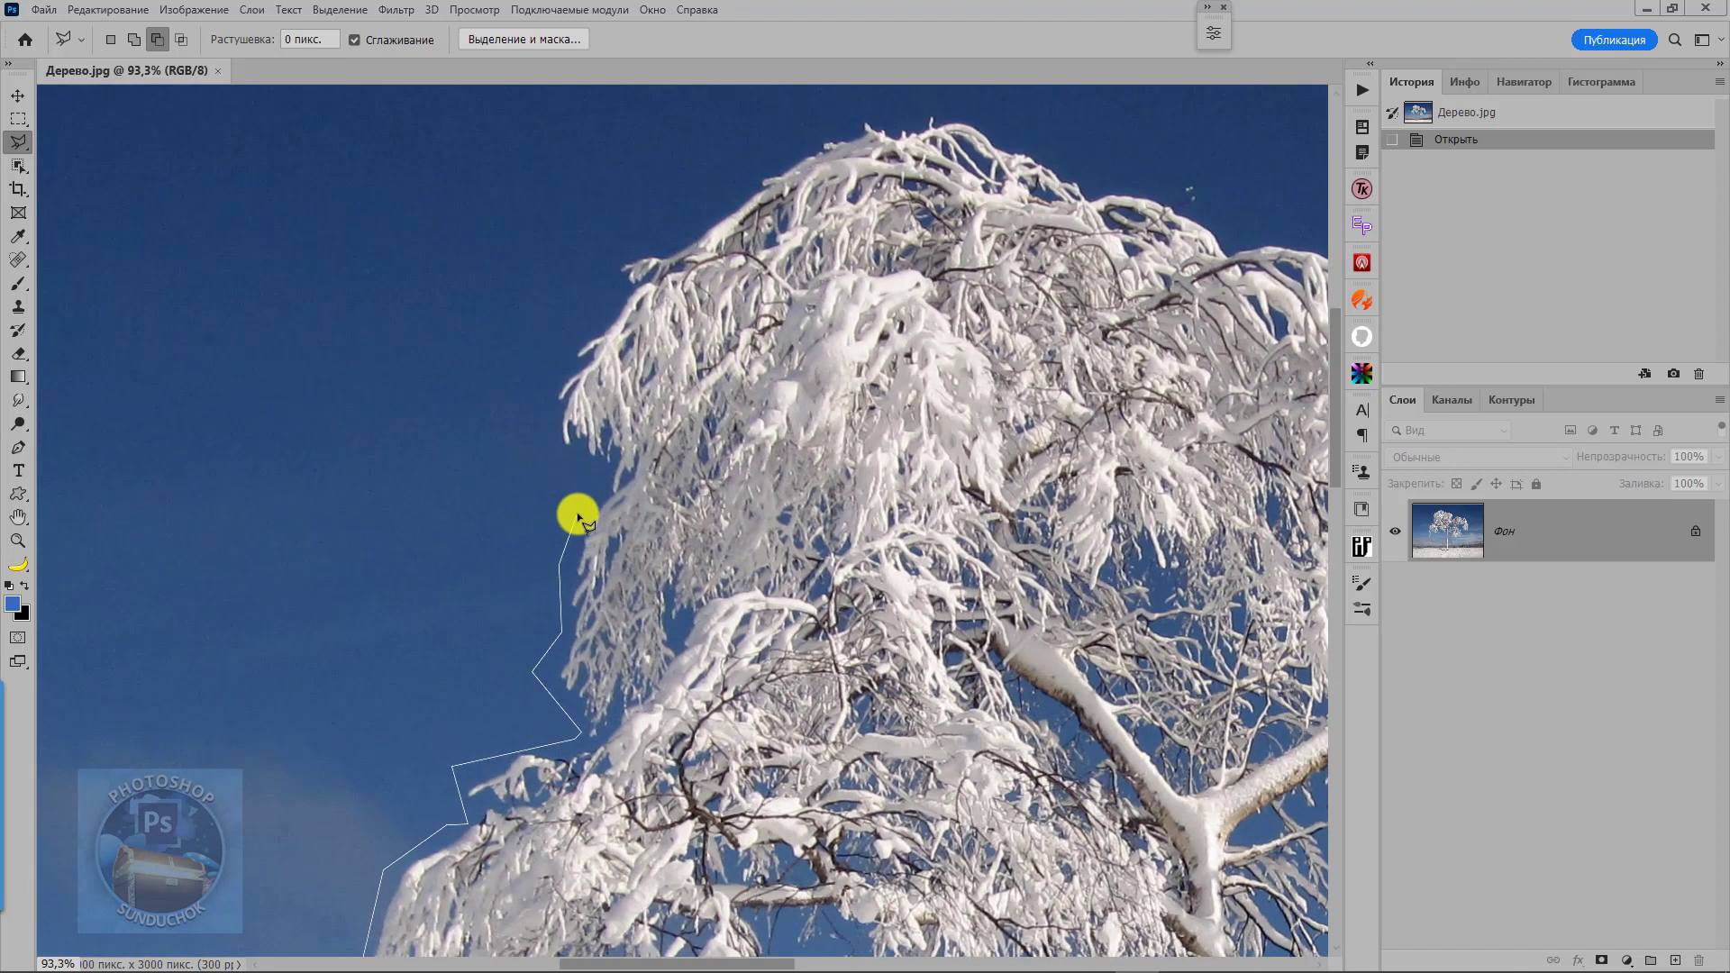
left_click(595, 482)
left_click(542, 416)
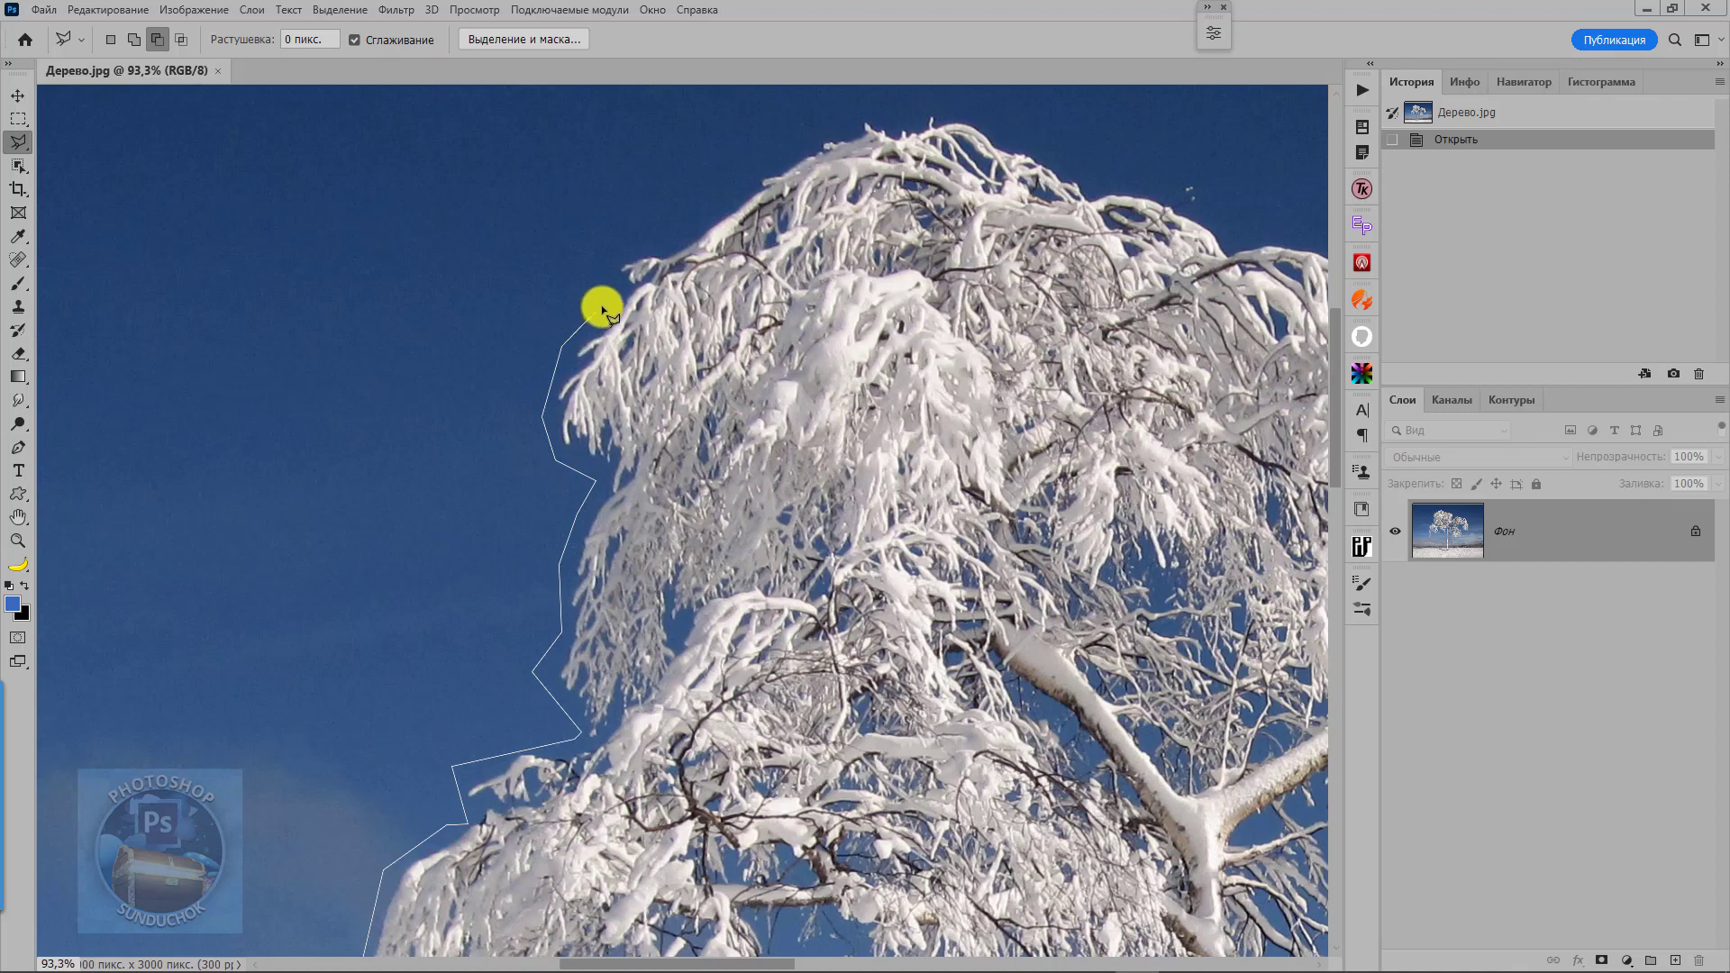
left_click(602, 309)
- Outline the treetop and trace down to the crown's right edge
left_click_drag(655, 231, 498, 420)
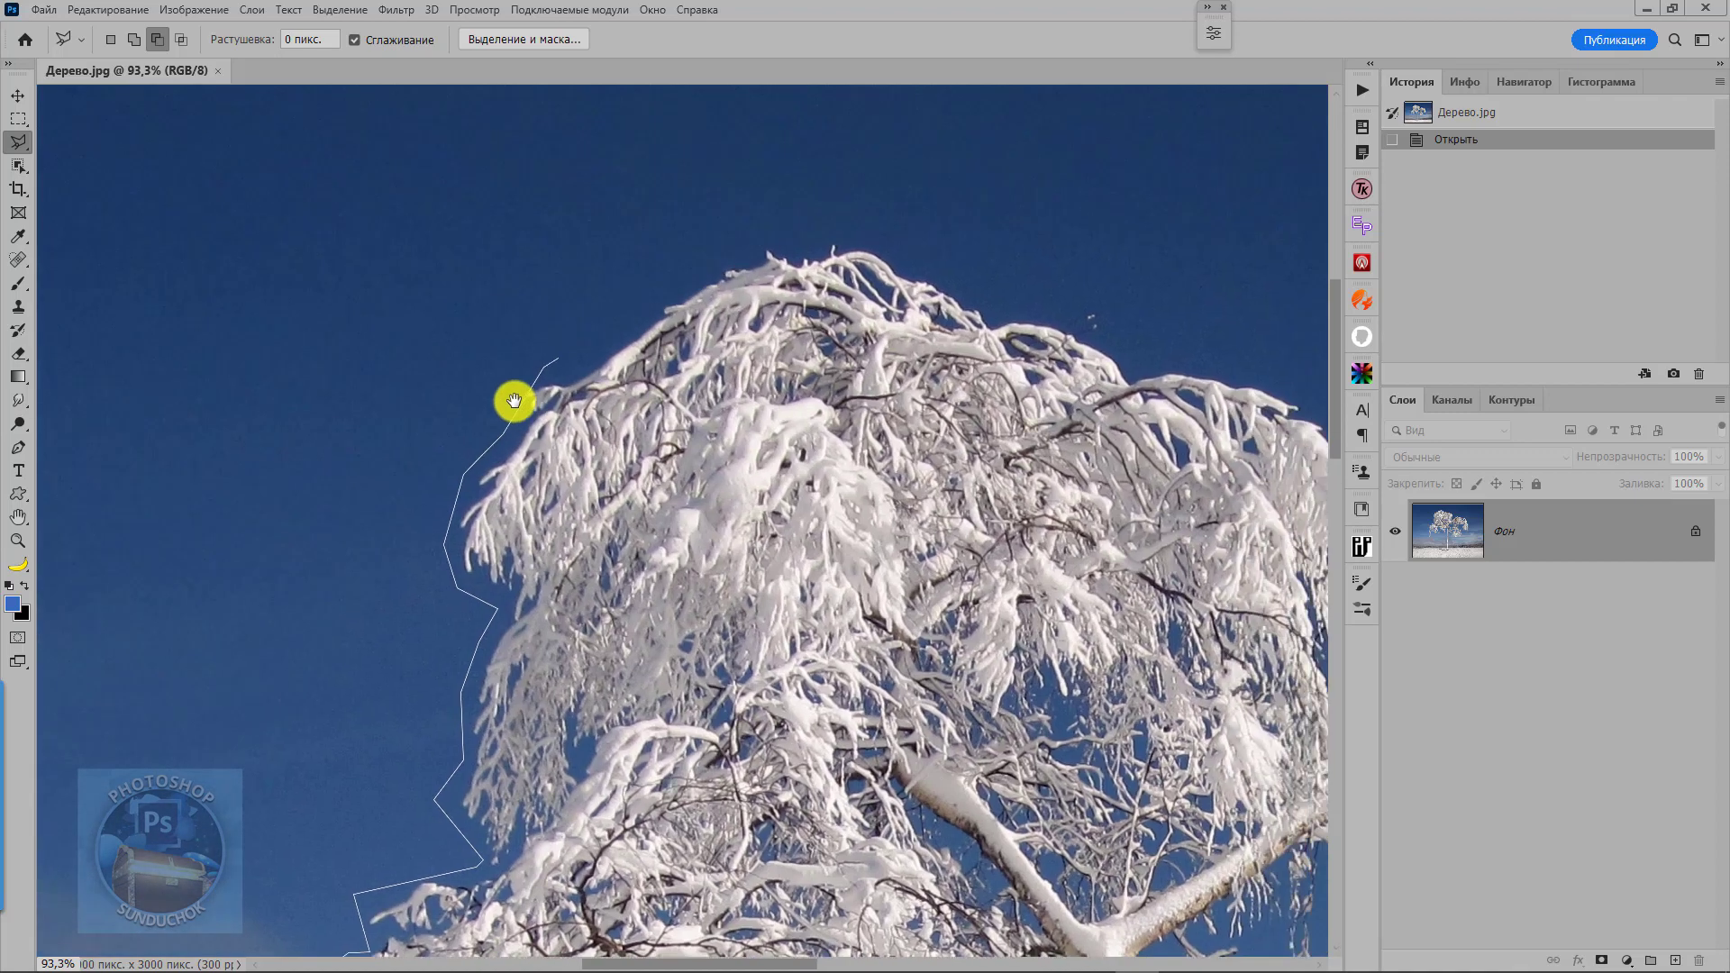
left_click(484, 426)
left_click(615, 338)
left_click(681, 302)
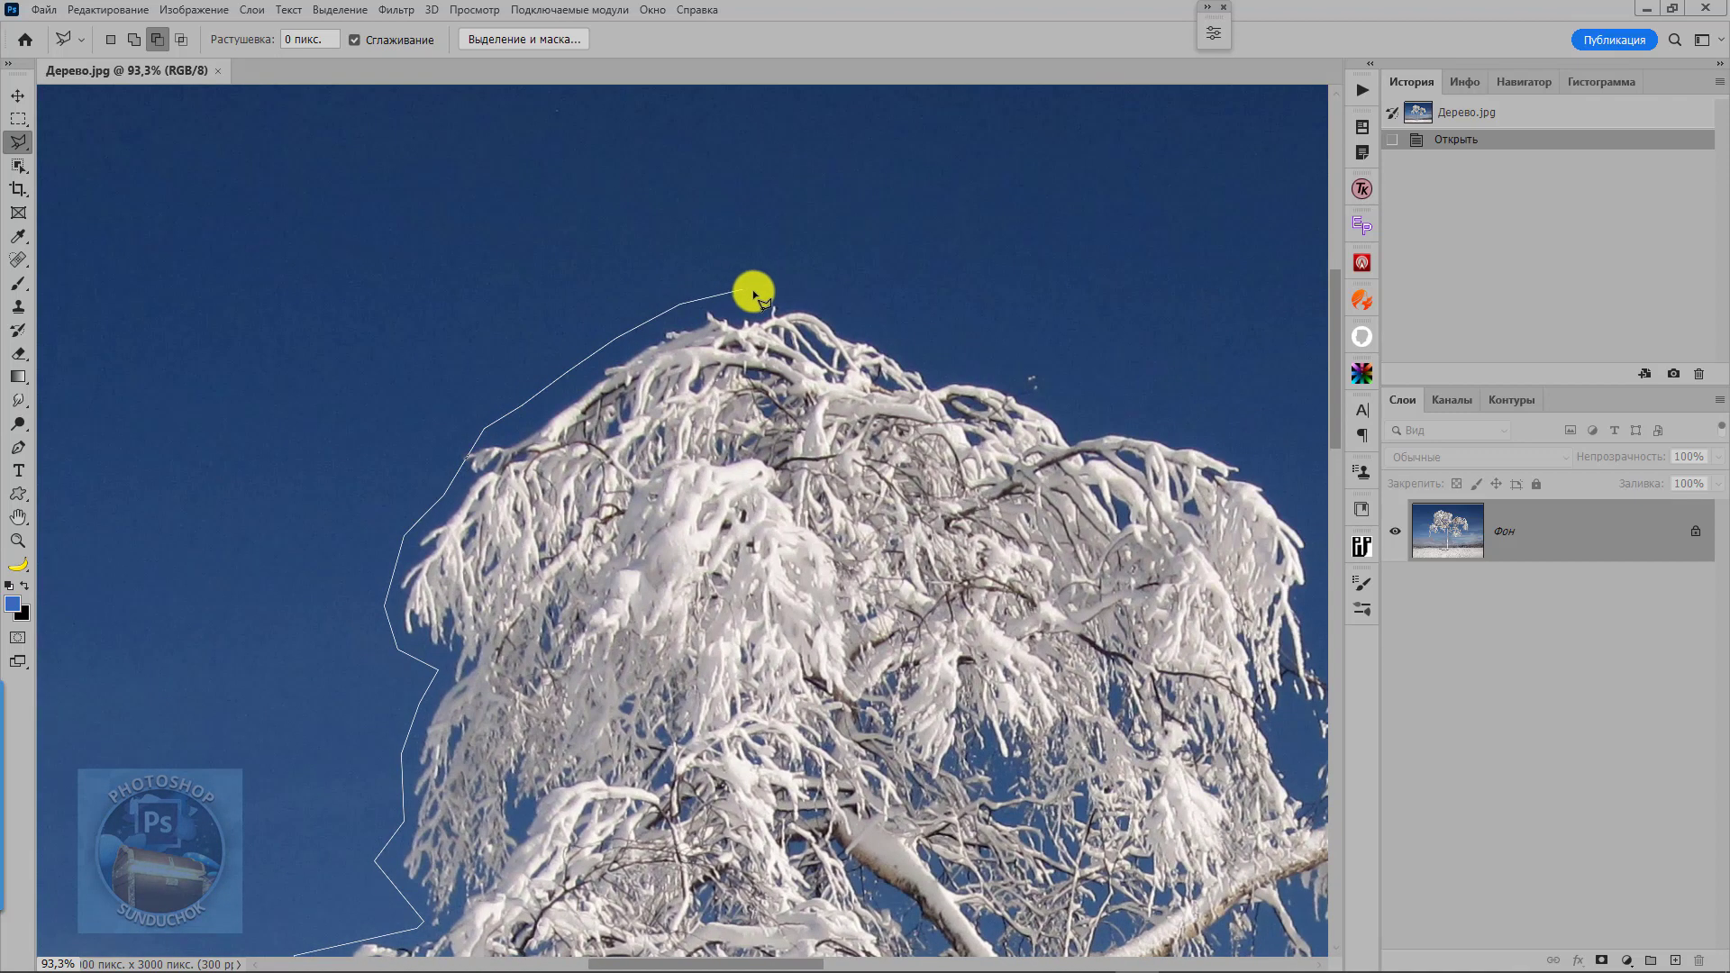
left_click(750, 291)
left_click(856, 317)
left_click(909, 345)
left_click(1028, 388)
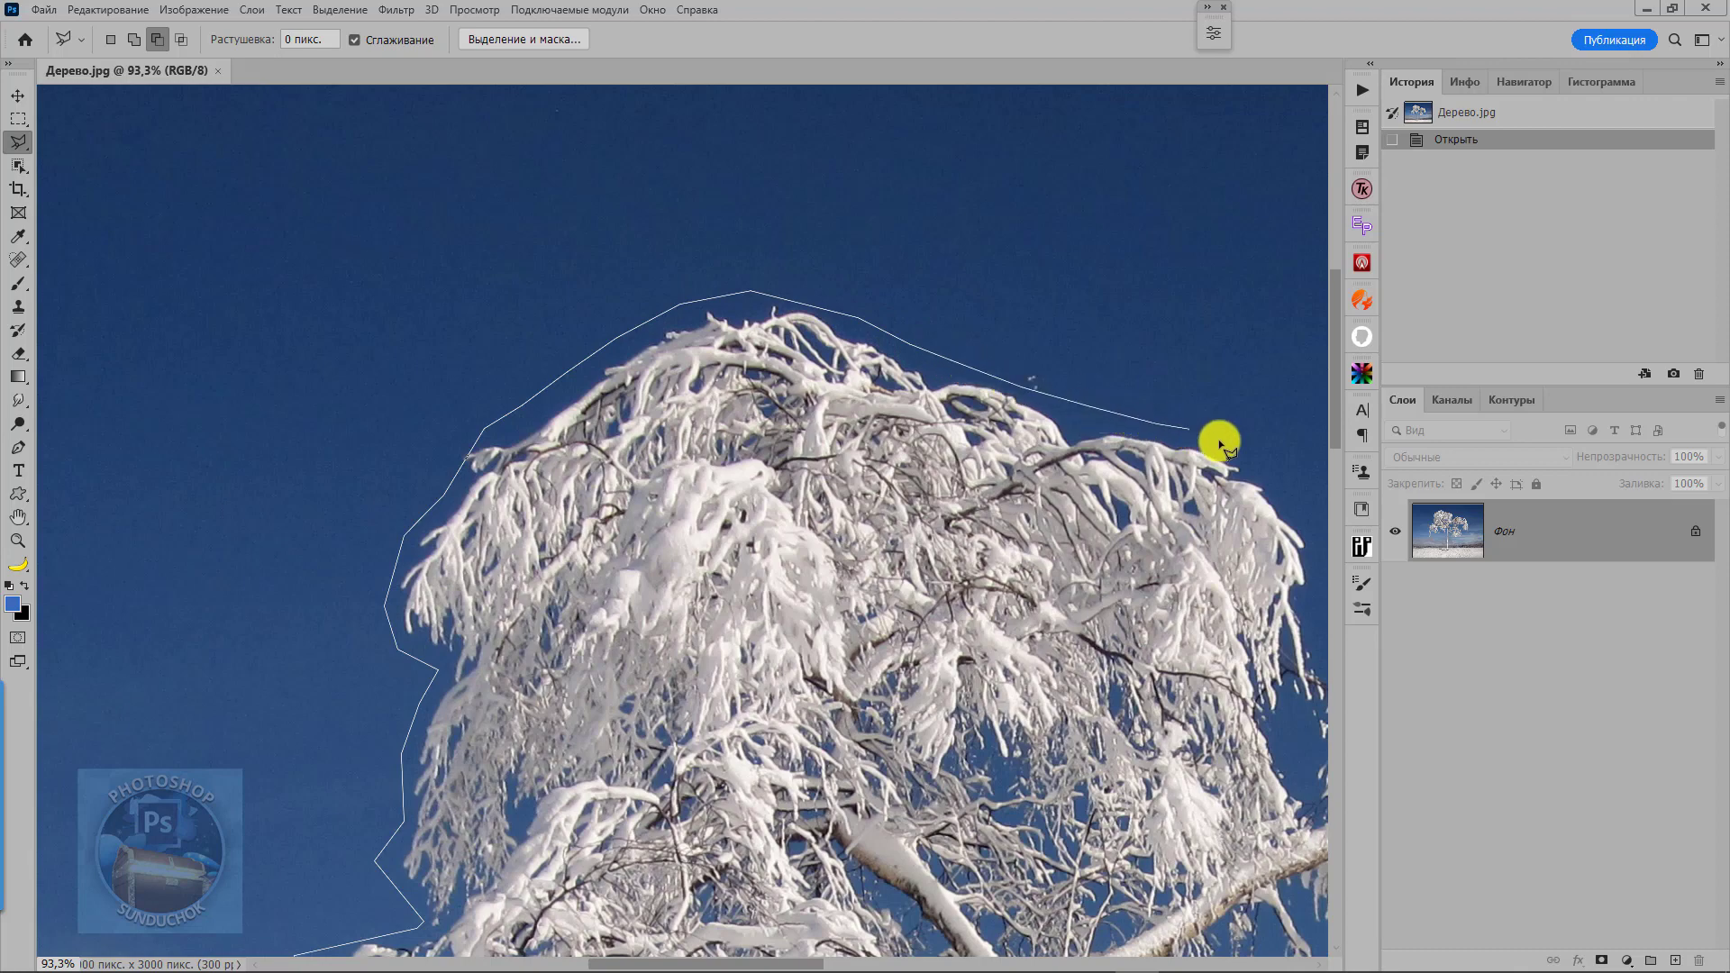
left_click(1228, 444)
- Trace into the dip between crowns and along the tops of the right-hand branches
left_click_drag(1112, 425, 649, 282)
left_click(750, 417)
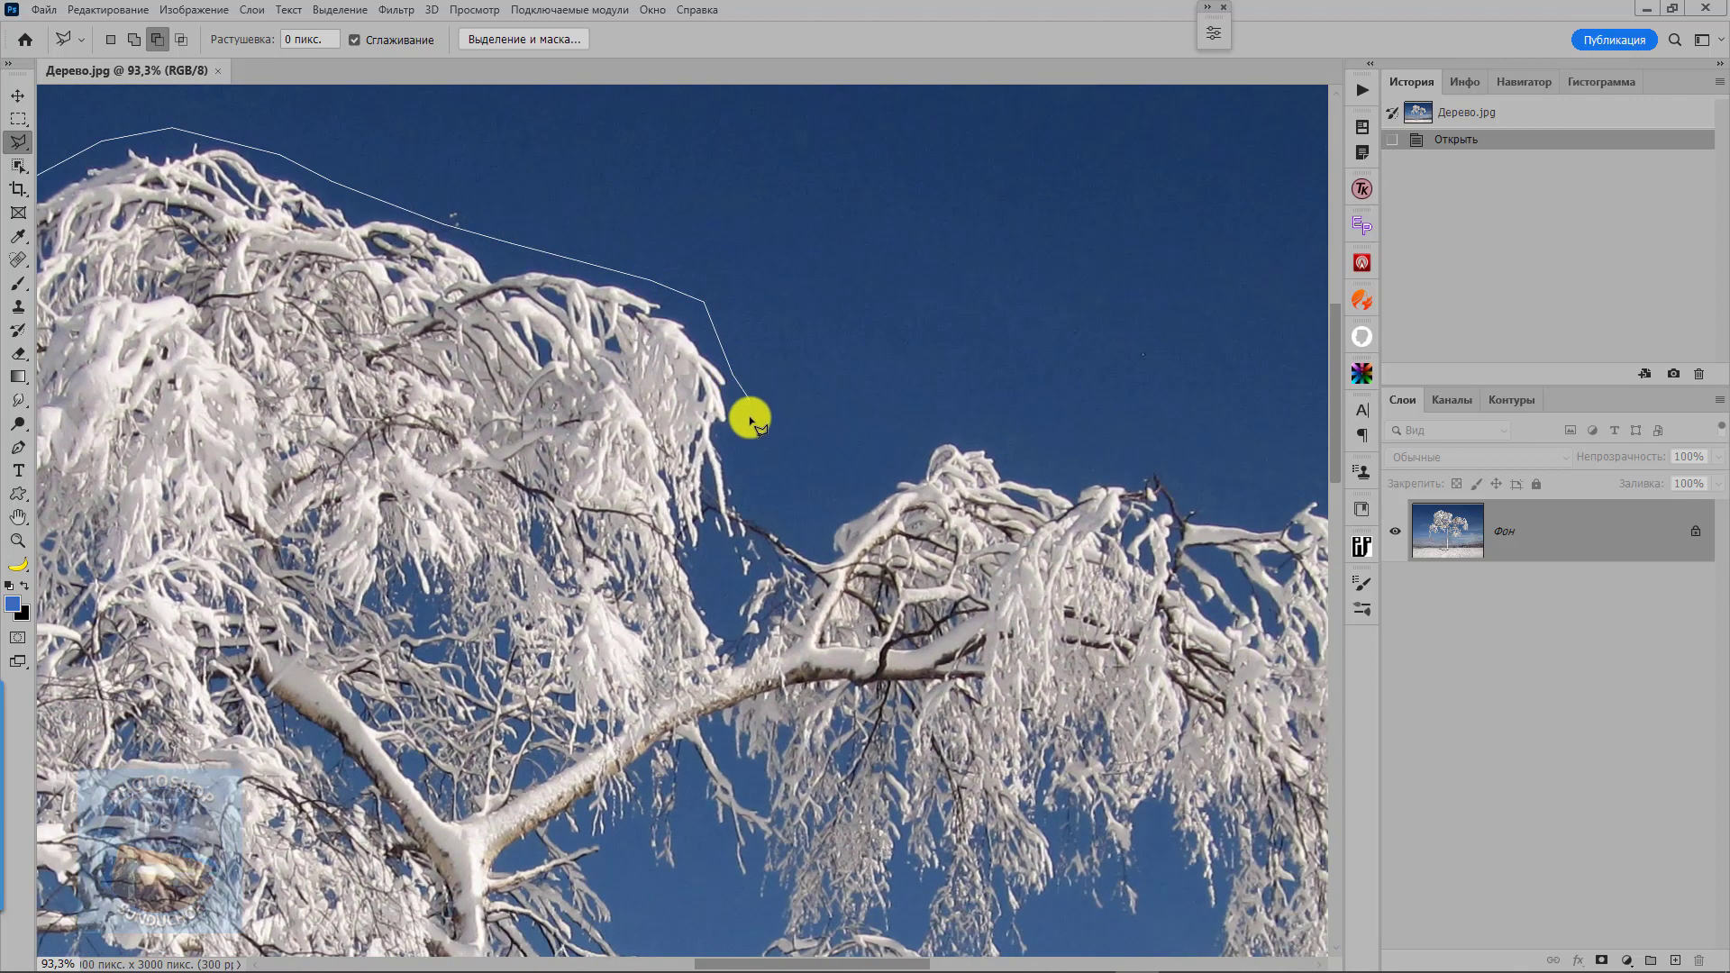
left_click(761, 494)
left_click(830, 514)
left_click(909, 449)
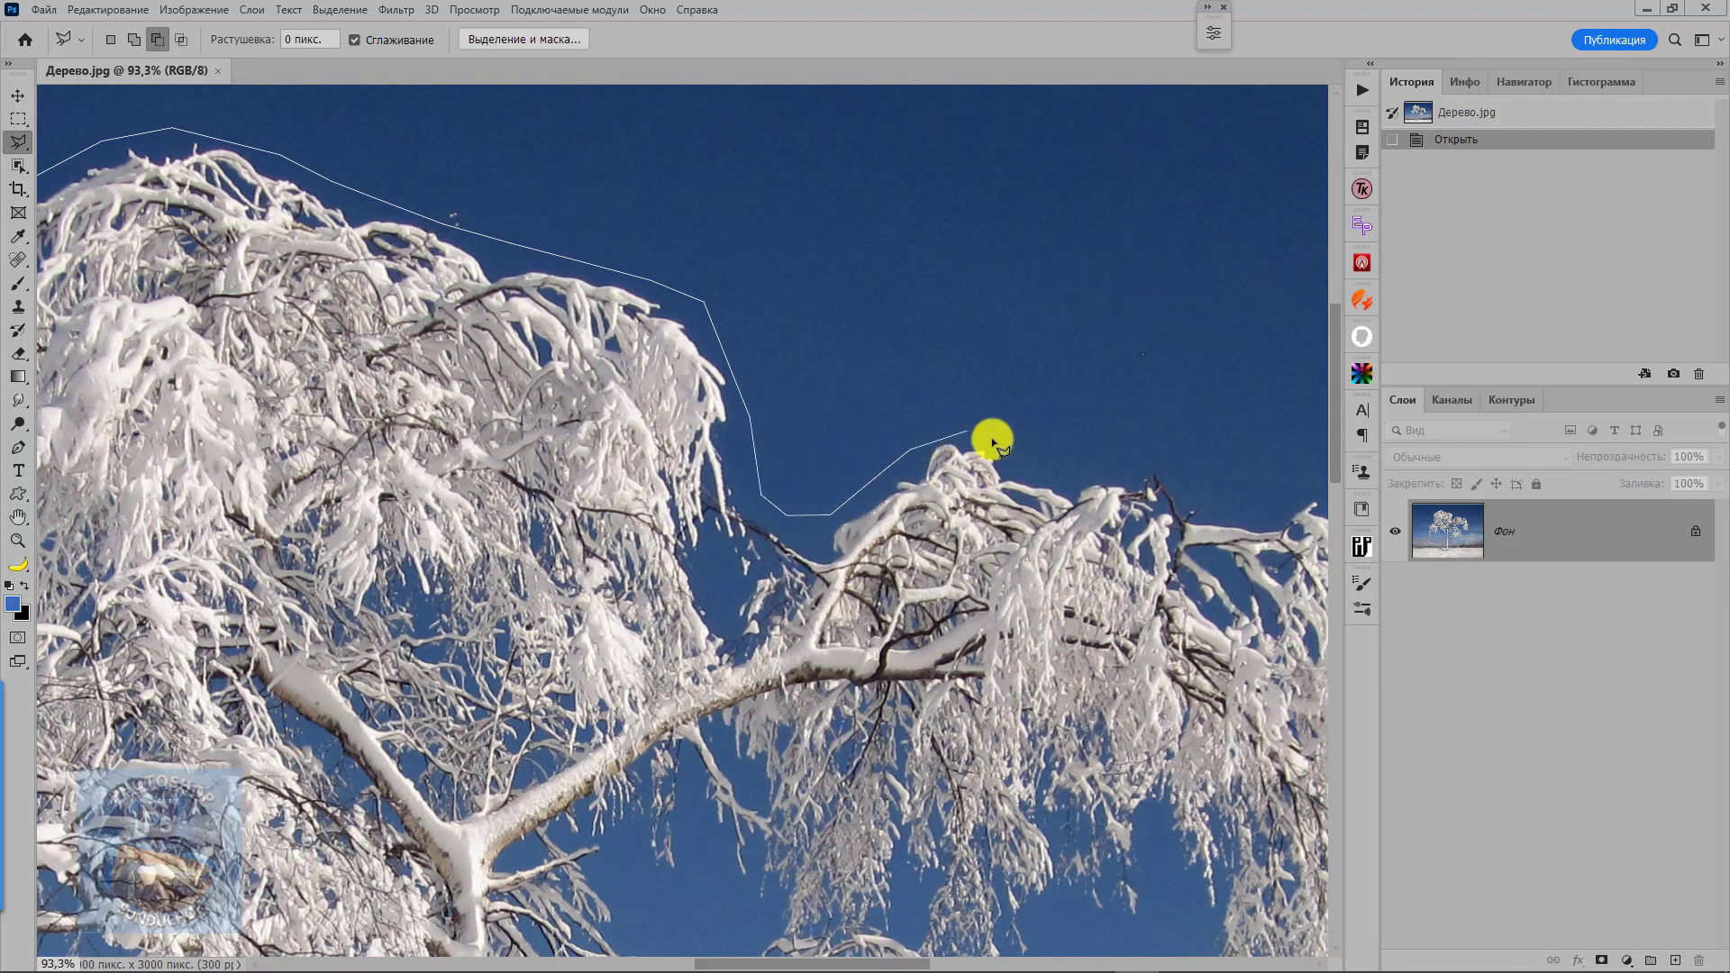
left_click(1002, 448)
left_click(1046, 467)
left_click(1097, 473)
left_click(1179, 473)
left_click(1250, 500)
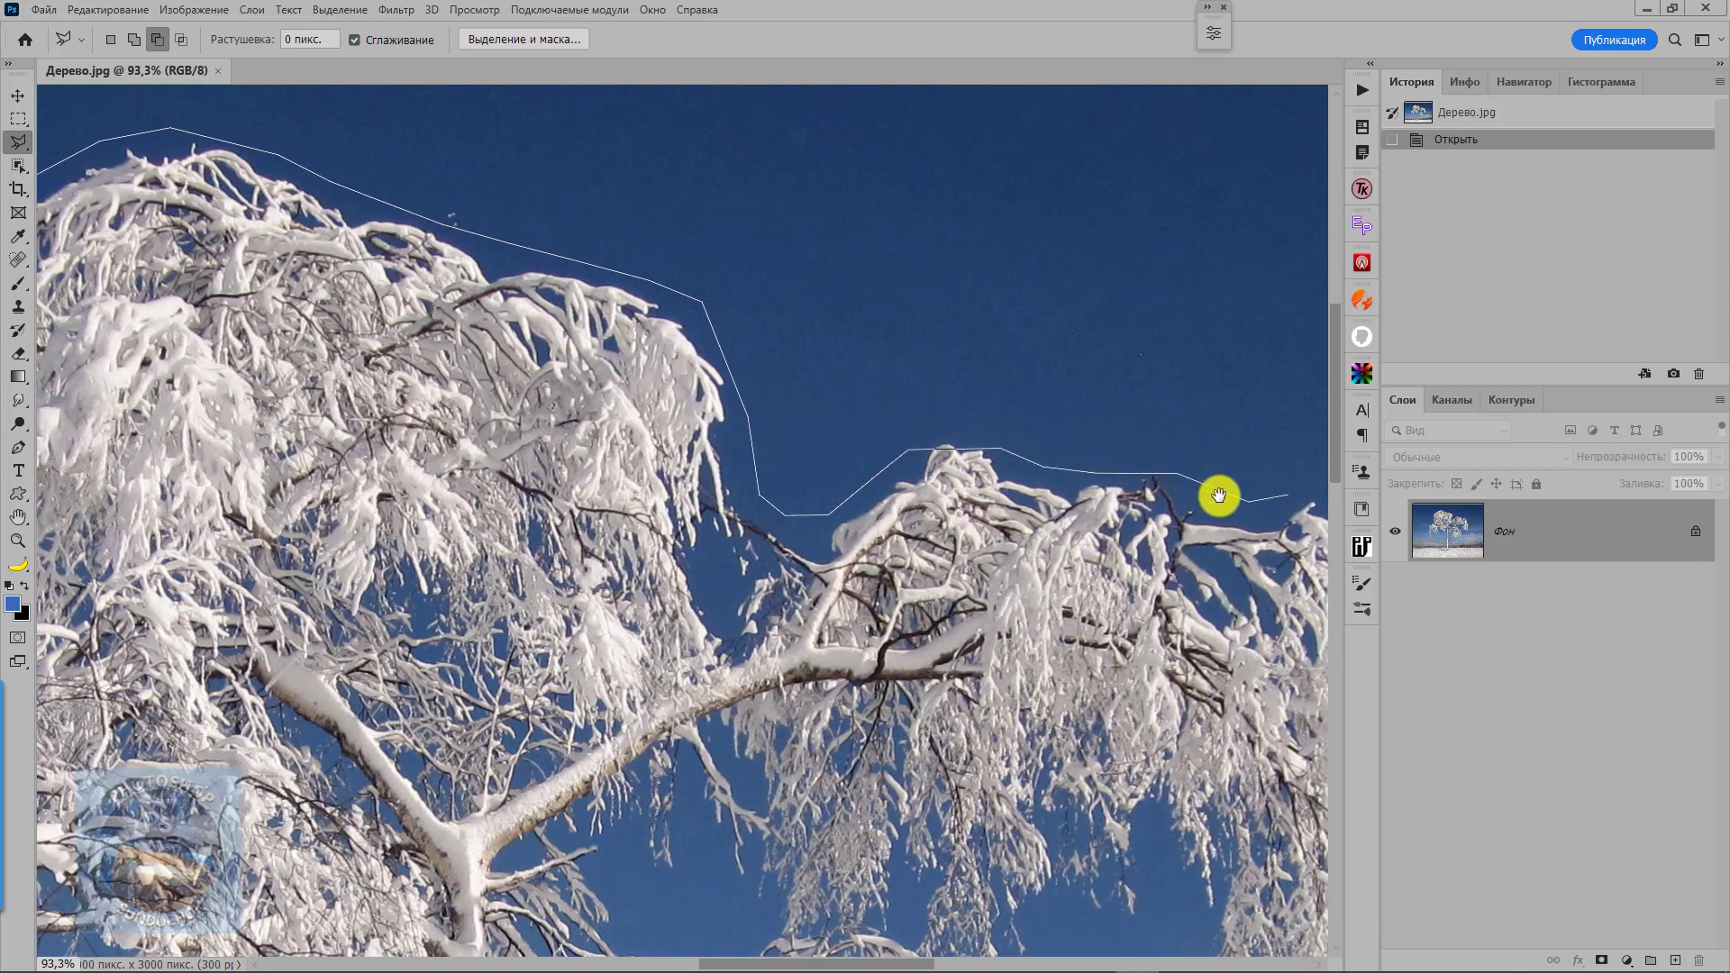
left_click_drag(1291, 496, 833, 476)
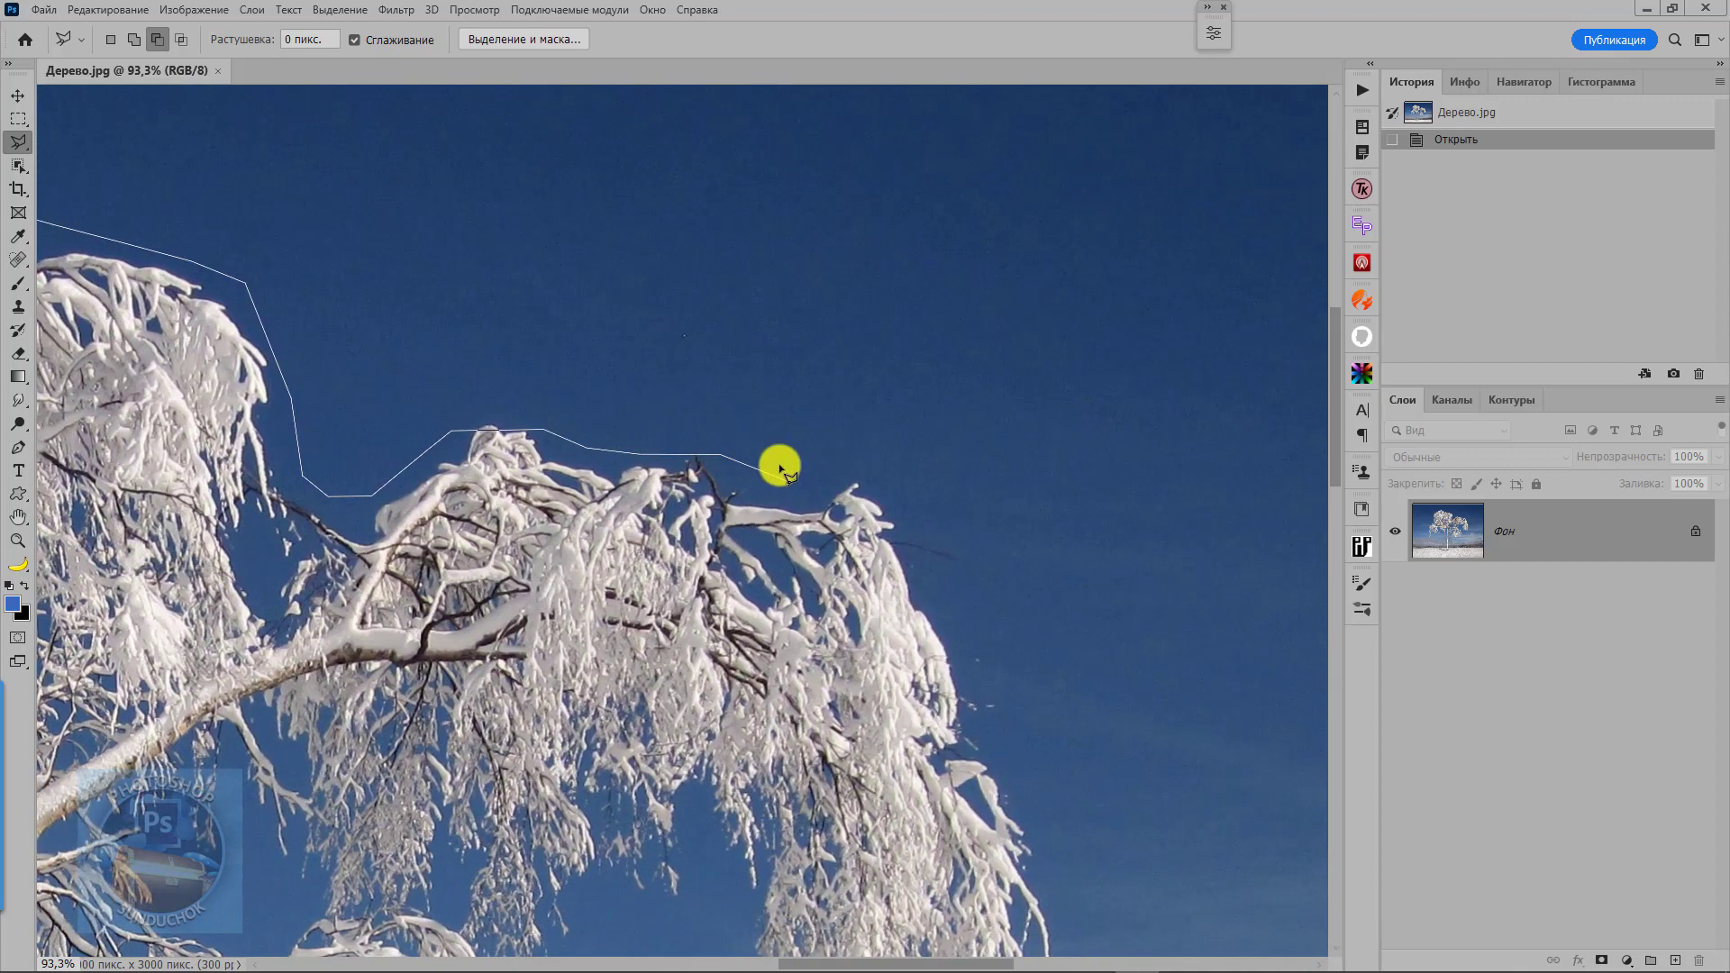
left_click(789, 481)
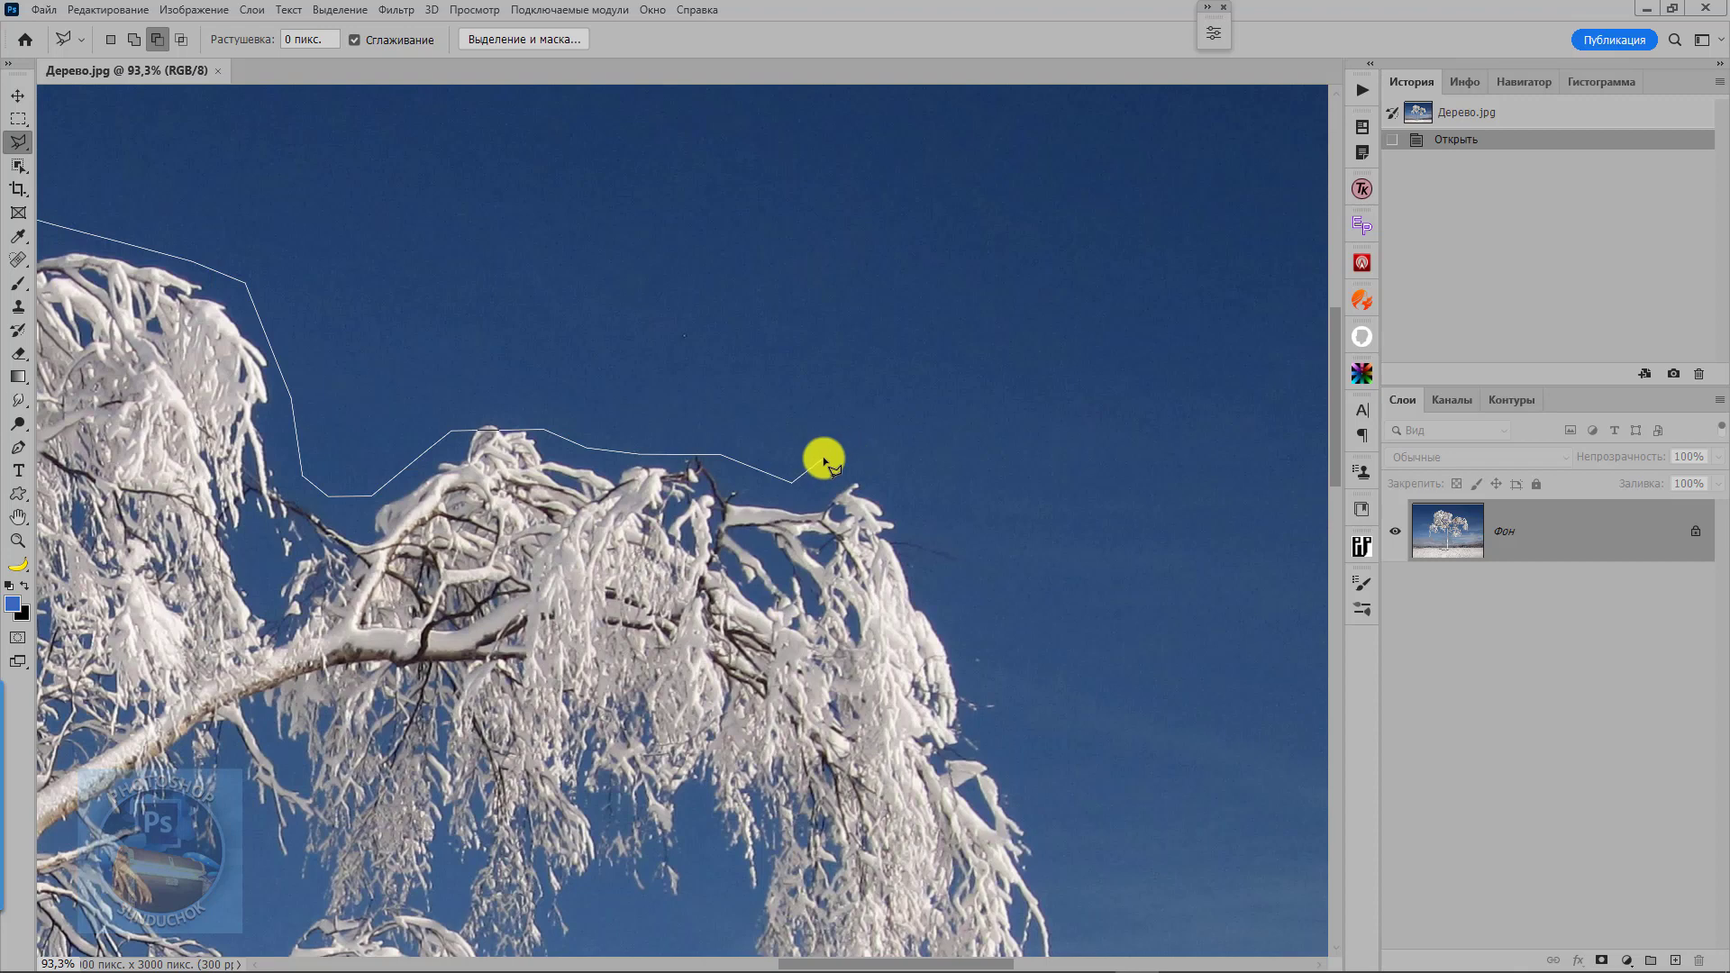
- Remove misplaced lasso points and redo the outline along the branch tops and right branches
key("Delete")
key("Delete")
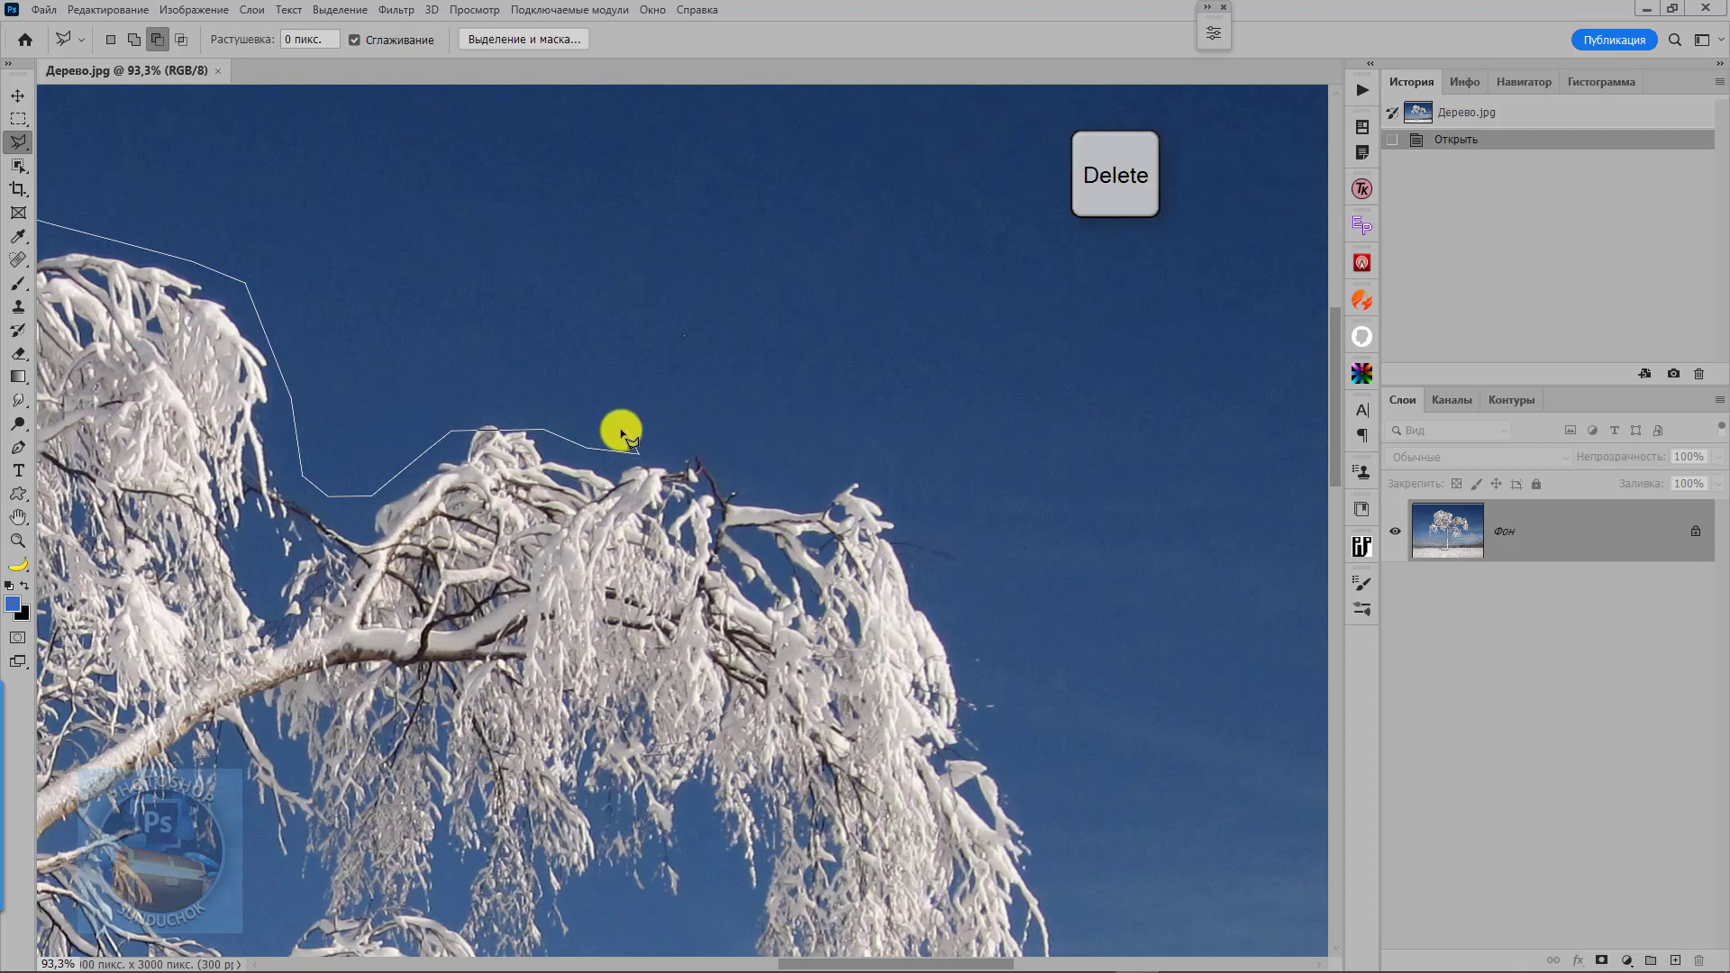
left_click(541, 420)
left_click(568, 448)
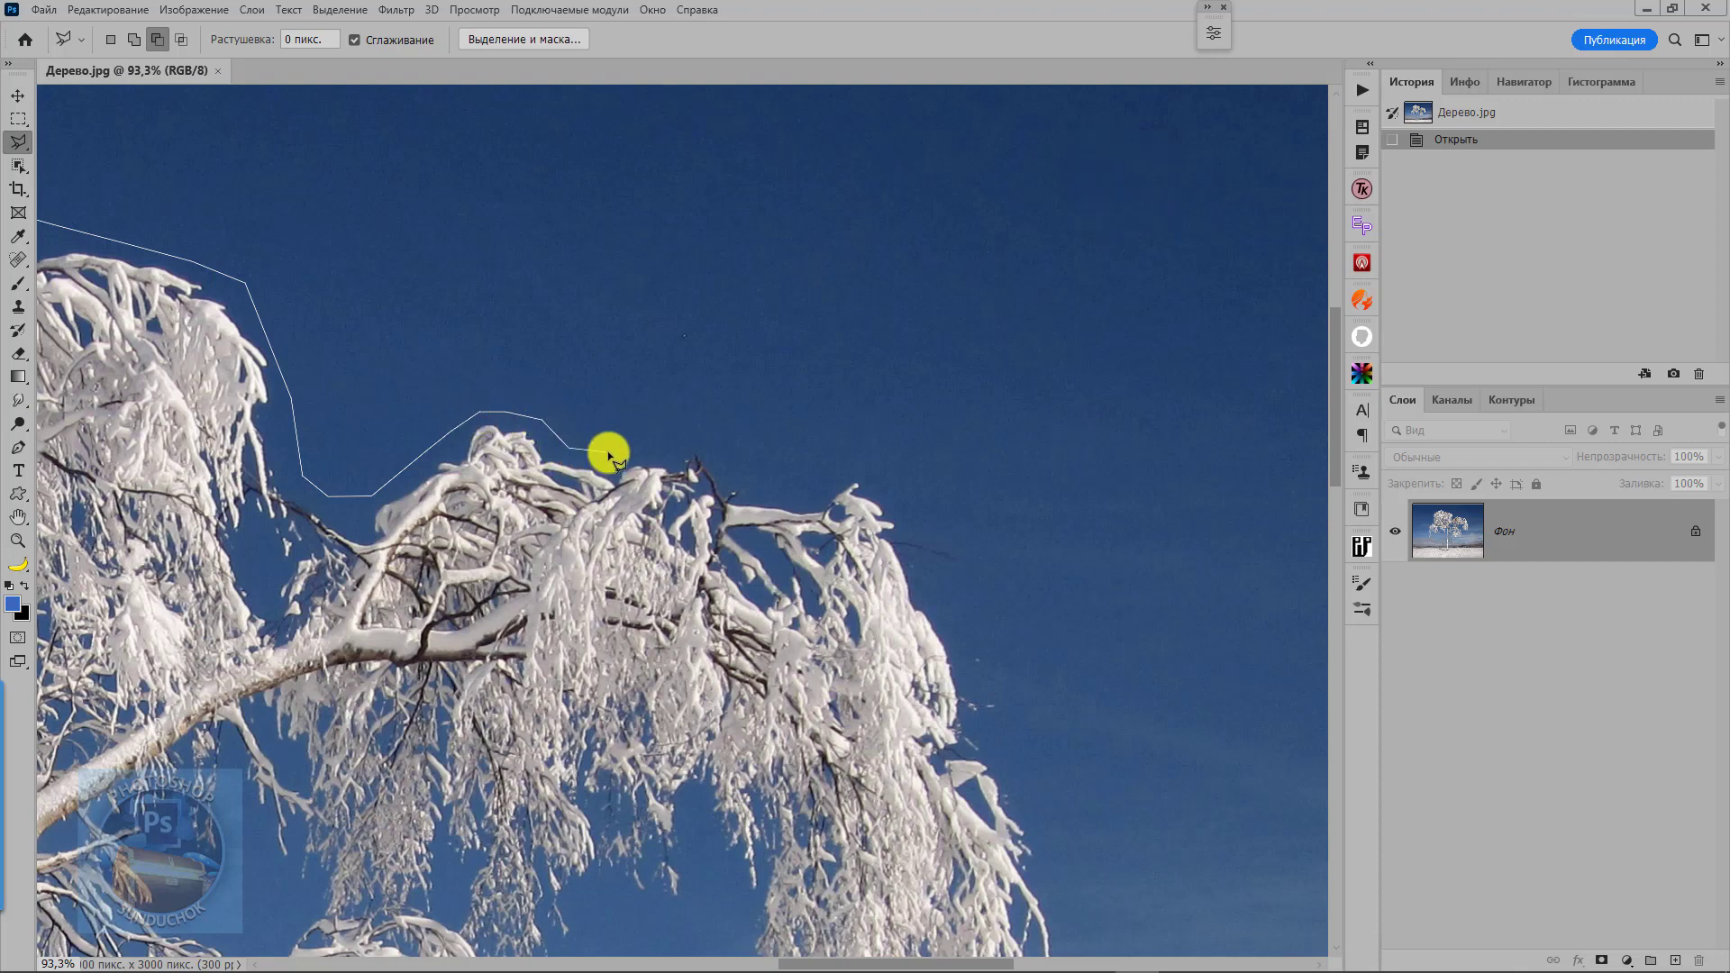
left_click(649, 441)
left_click(709, 435)
left_click(800, 482)
left_click(838, 463)
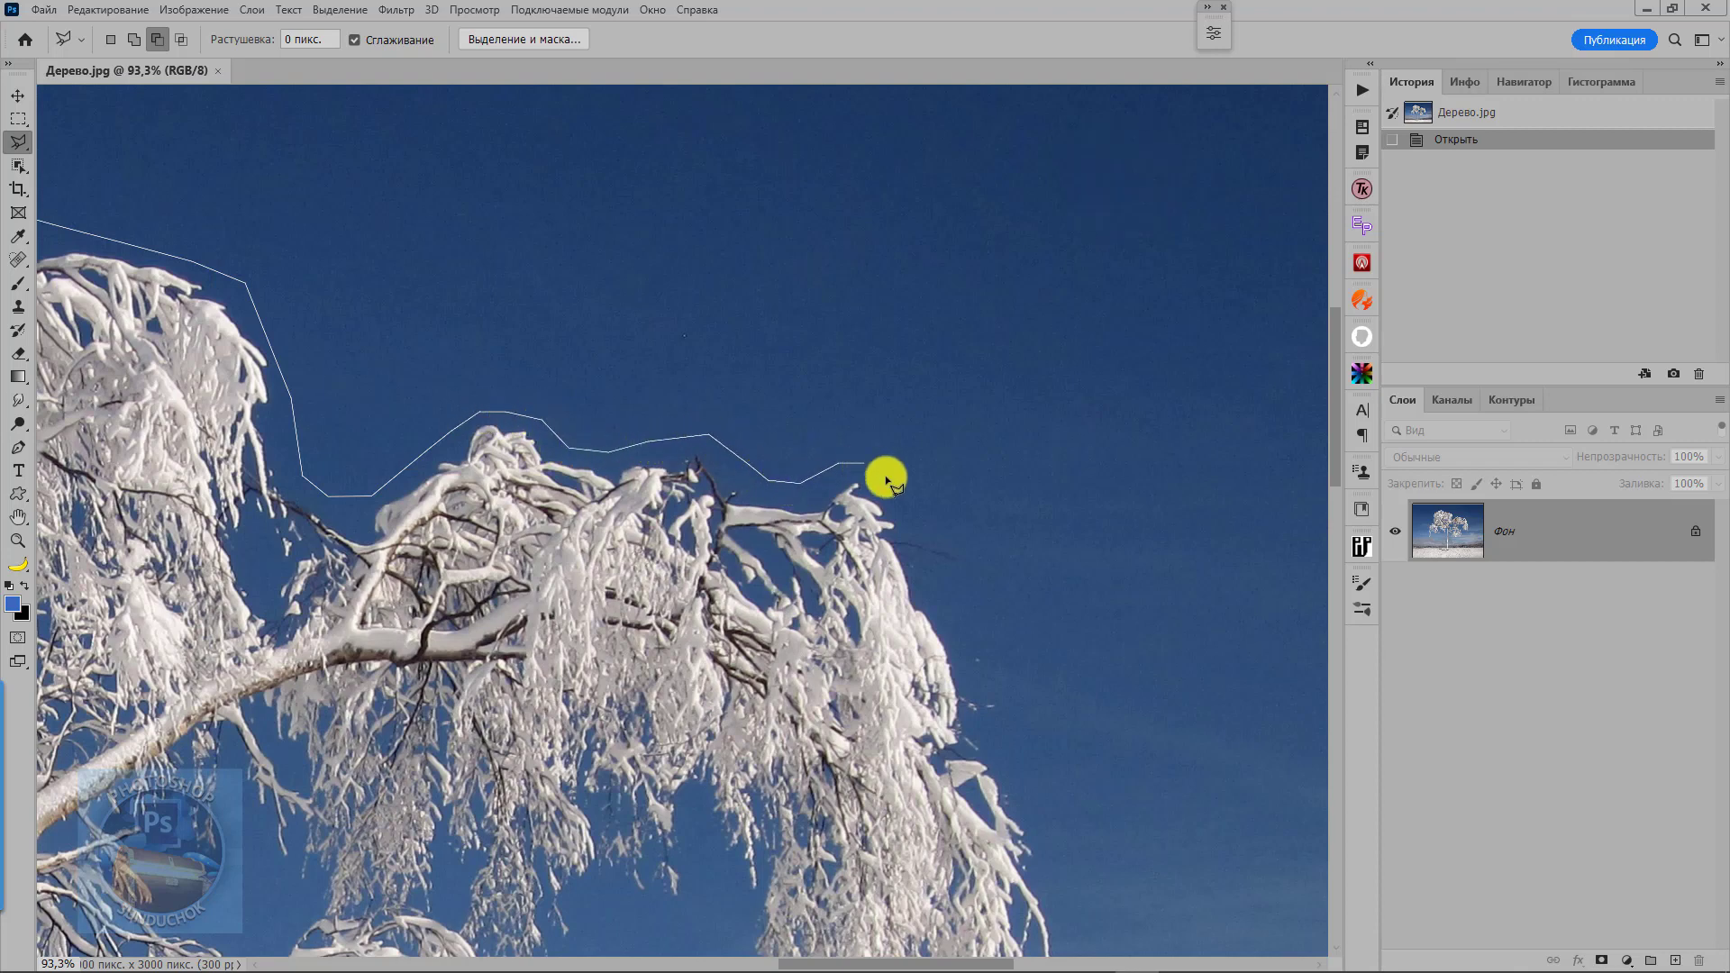
left_click(892, 487)
left_click(940, 544)
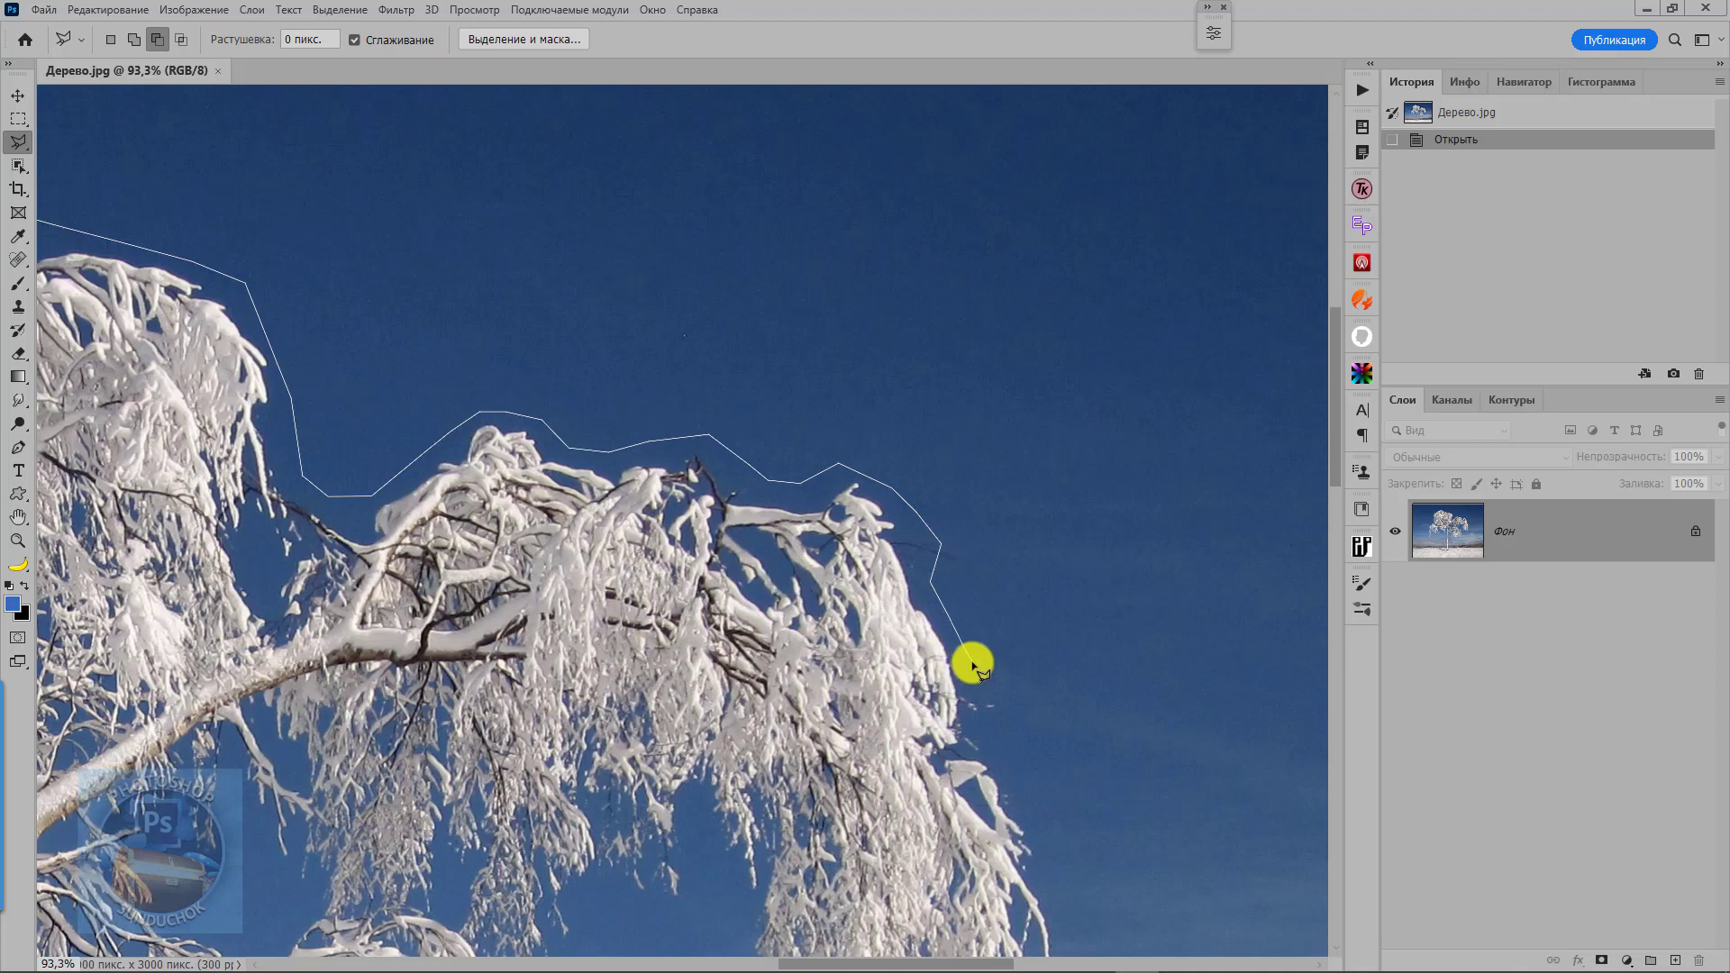
- Trace down the branch edge, under the hanging tips, and into the gap between branches
left_click_drag(975, 678, 931, 294)
left_click(946, 351)
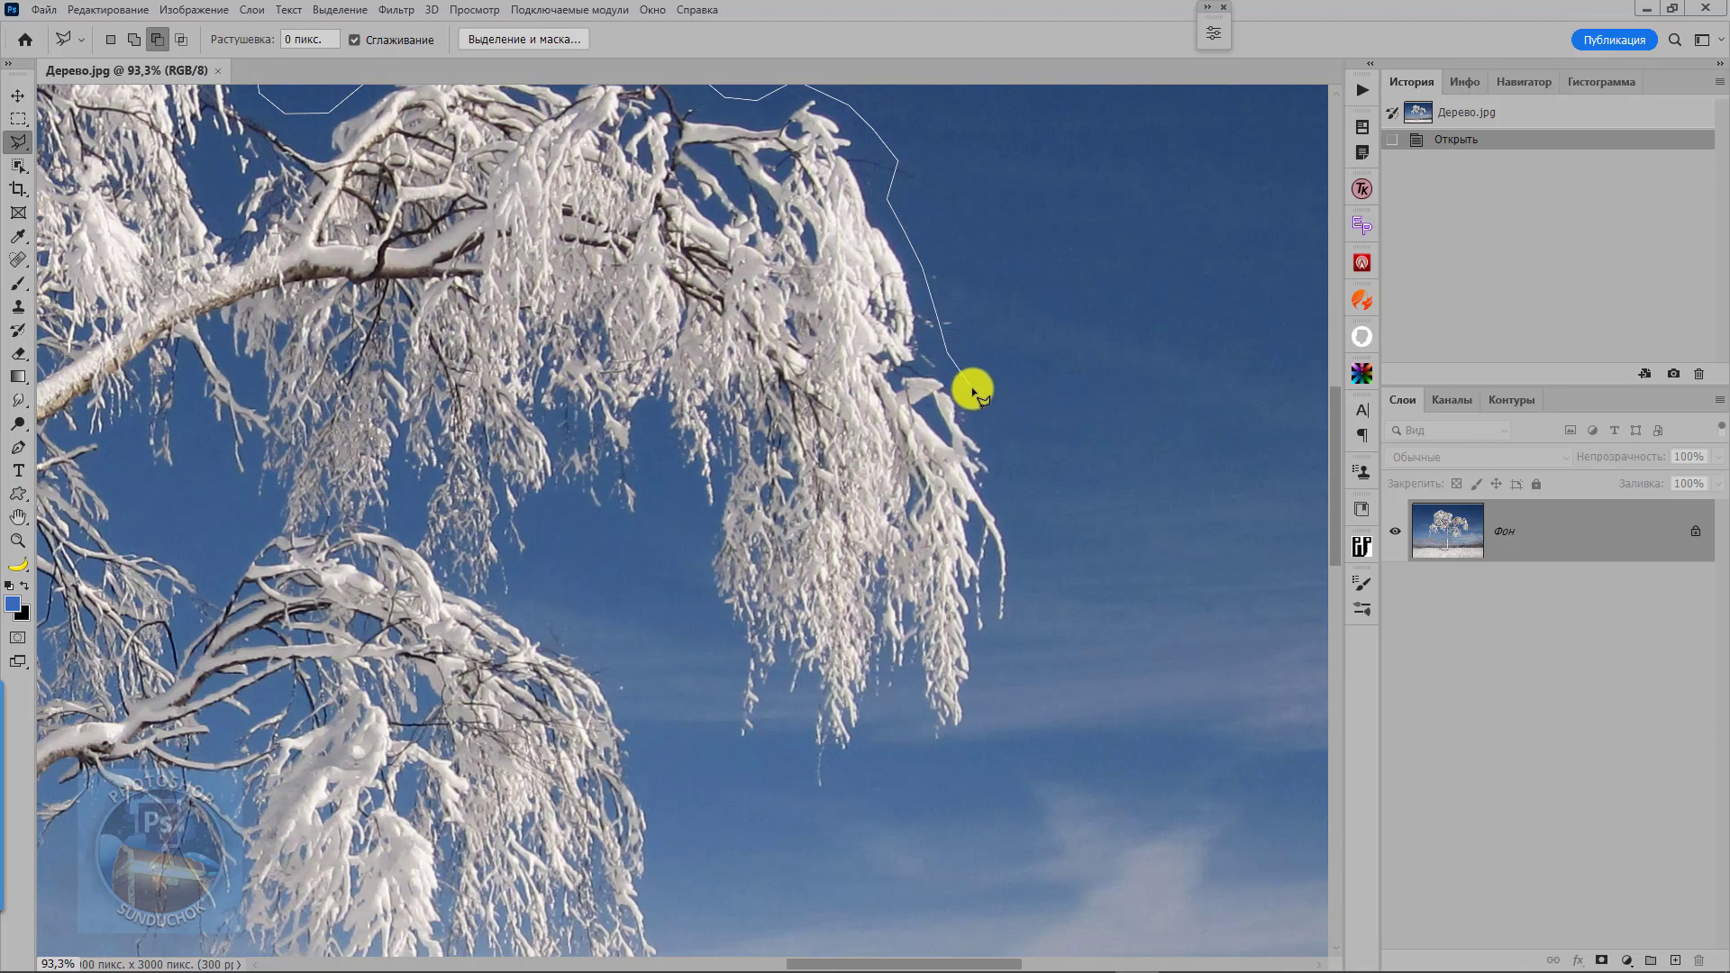
left_click(1008, 502)
left_click(1021, 579)
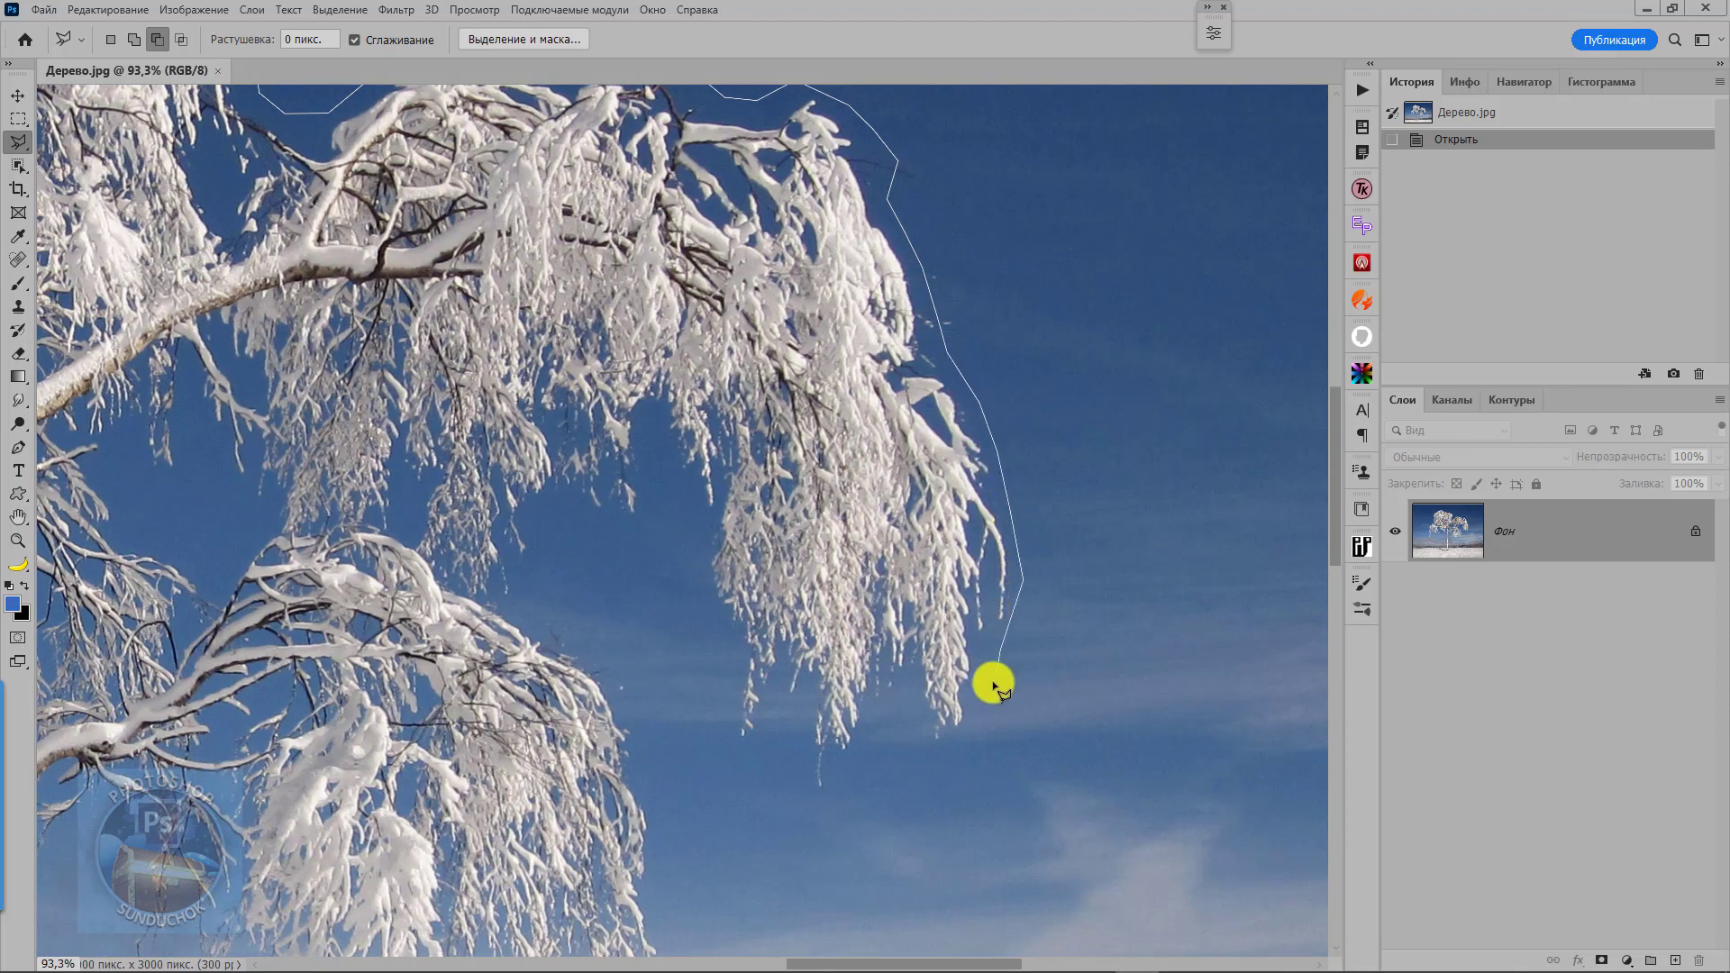
left_click(987, 716)
left_click(948, 741)
left_click(896, 710)
left_click(845, 795)
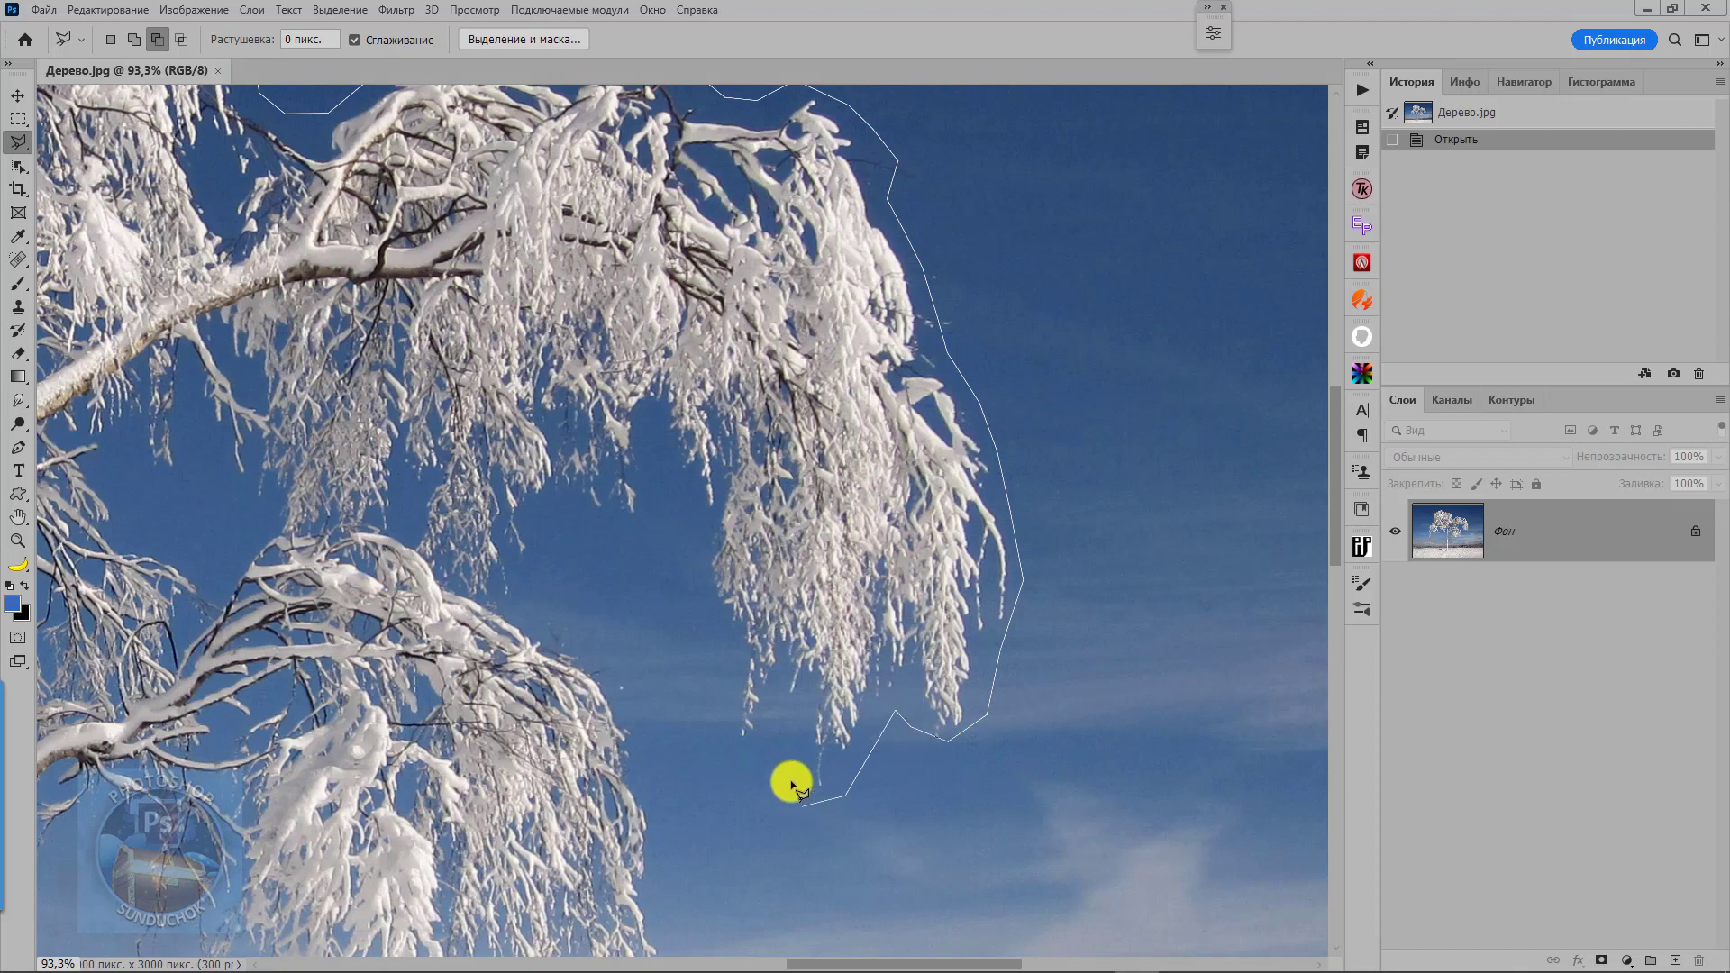
left_click(792, 783)
left_click(784, 707)
left_click(707, 700)
left_click(677, 470)
left_click(663, 552)
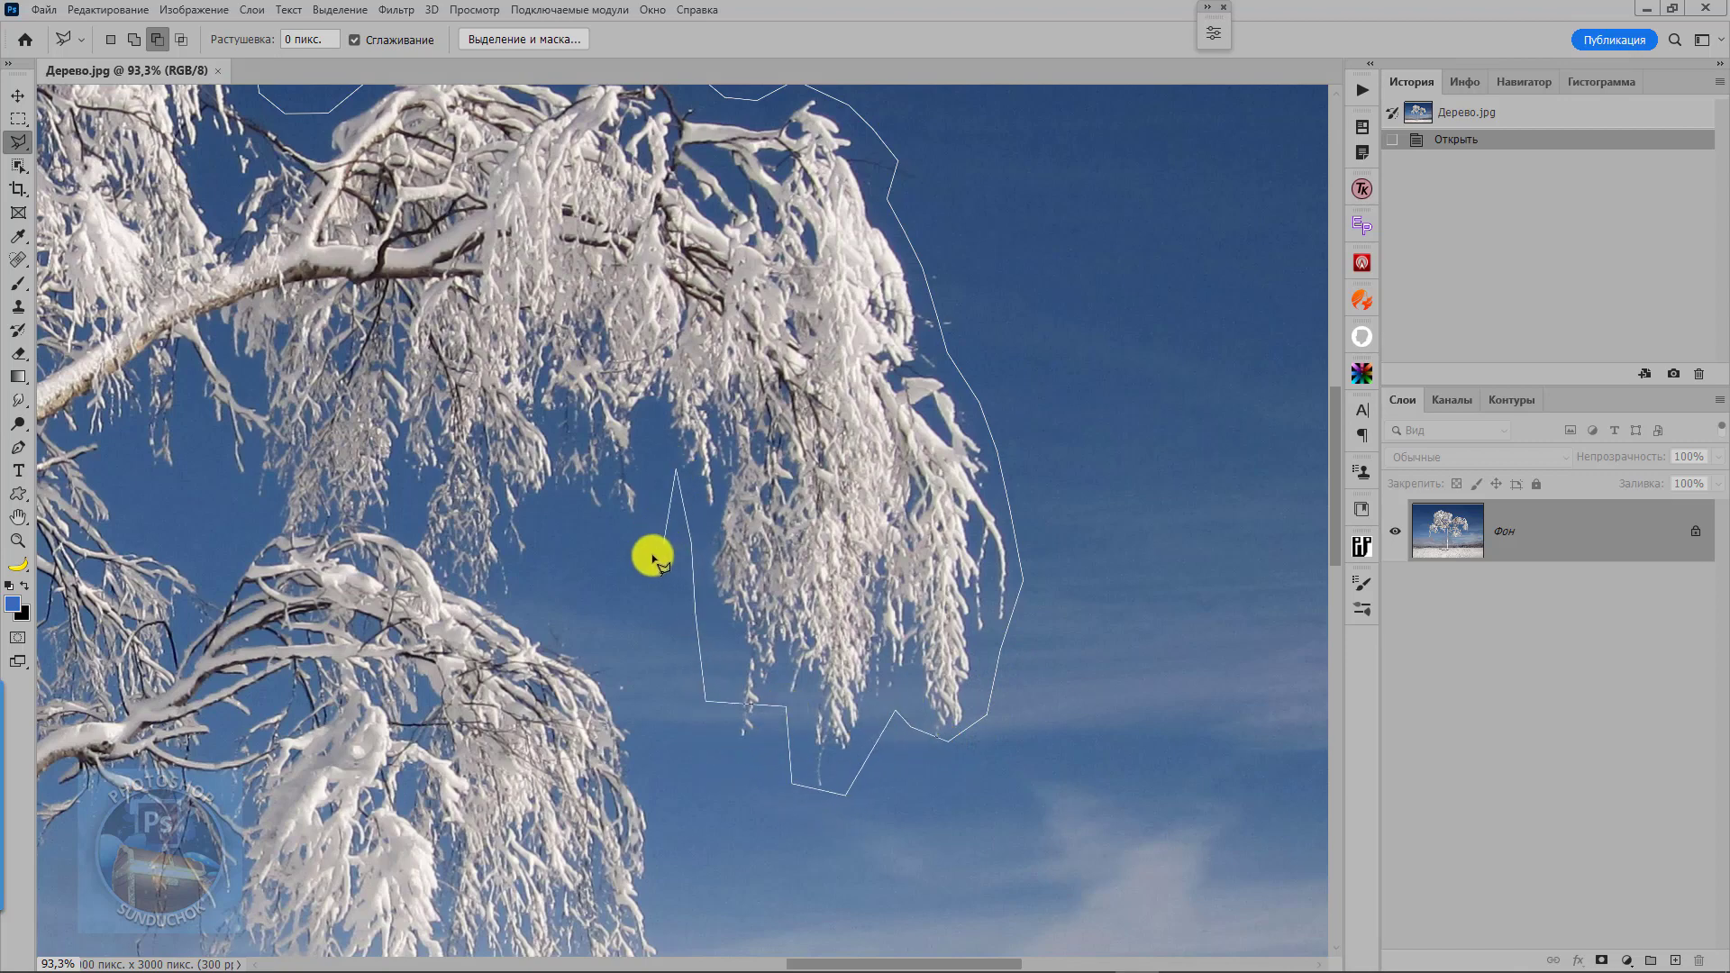
left_click(559, 546)
left_click(534, 601)
- Continue the outline along the lower branch tips
left_click_drag(546, 622, 545, 374)
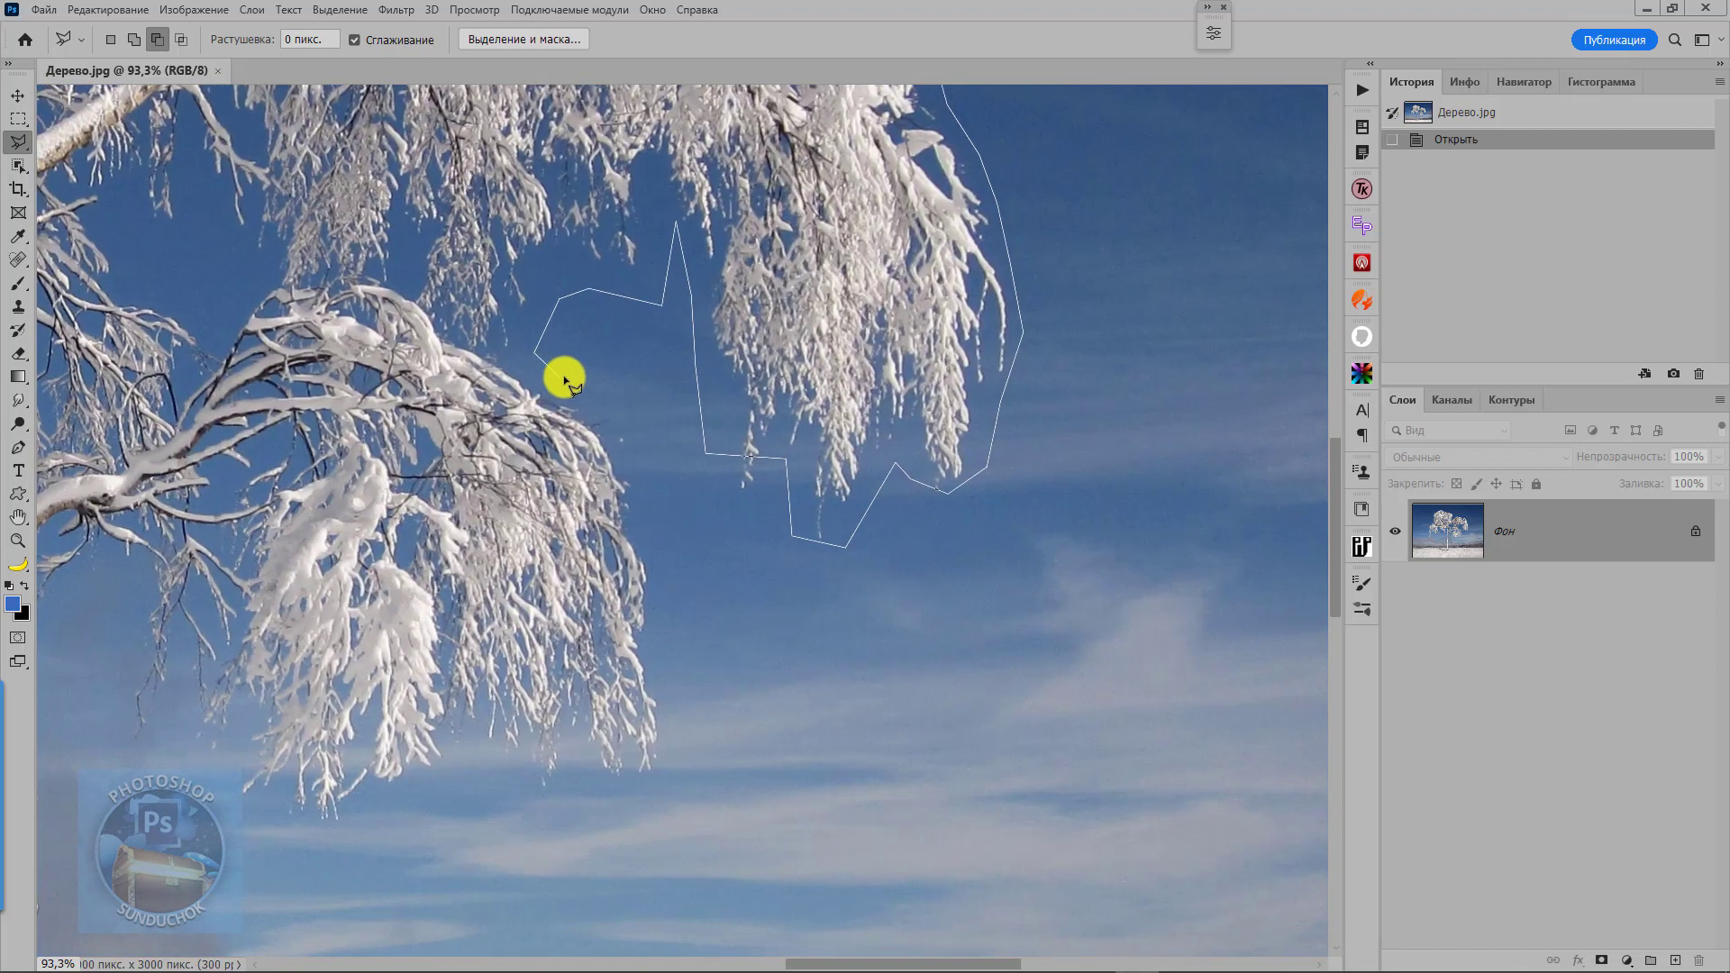
left_click(568, 383)
left_click(657, 487)
left_click(685, 676)
left_click(662, 802)
left_click(477, 755)
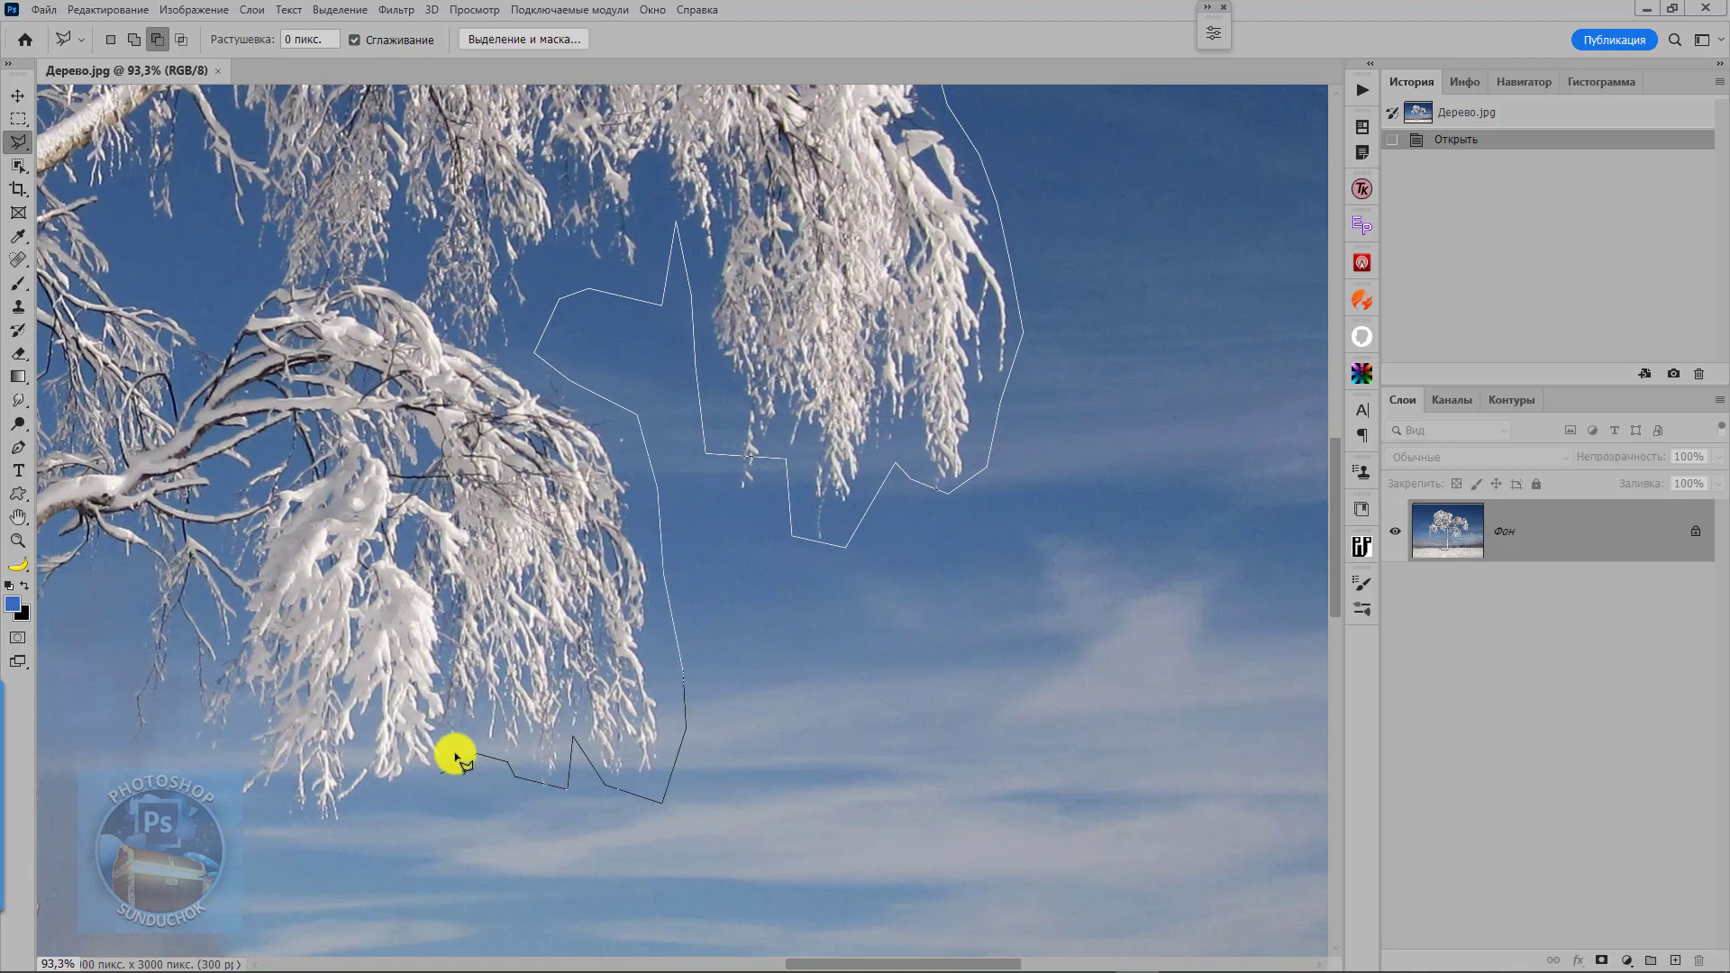
left_click(302, 830)
- Outline the branches beside the trunk, close the selection, and fit the image on screen
left_click_drag(155, 751, 552, 615)
left_click(544, 620)
left_click(524, 542)
left_click(518, 444)
left_click(475, 461)
left_click(448, 549)
left_click(457, 703)
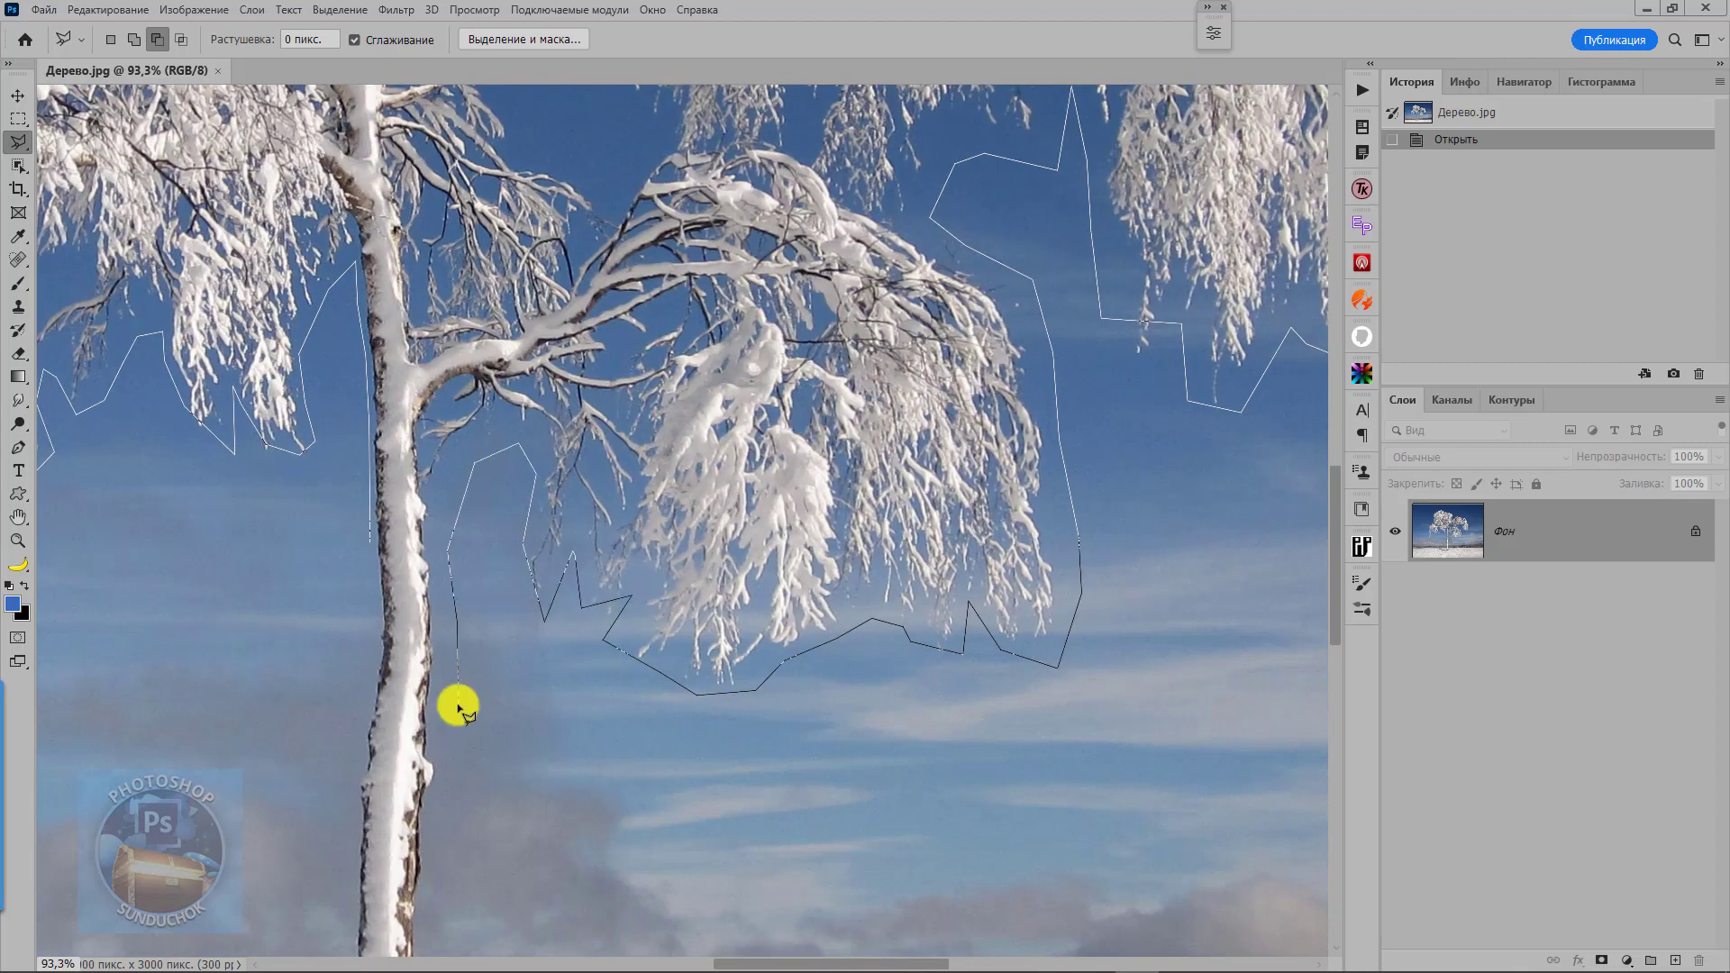
left_click(349, 692)
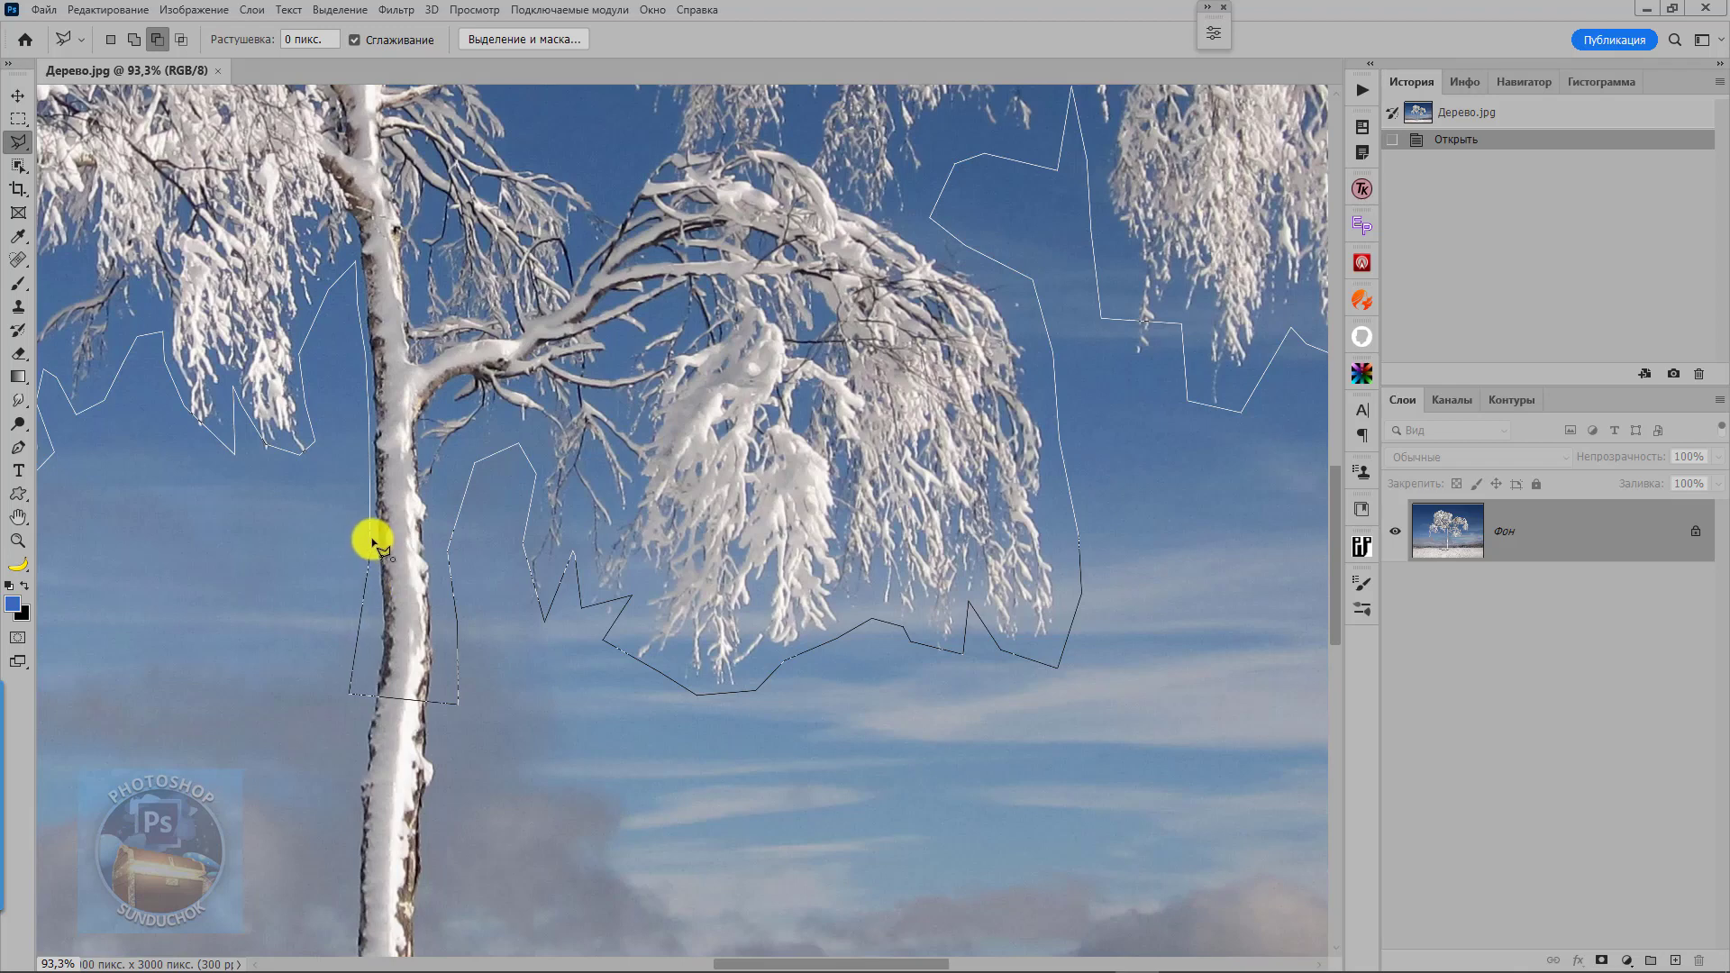
left_click(370, 541)
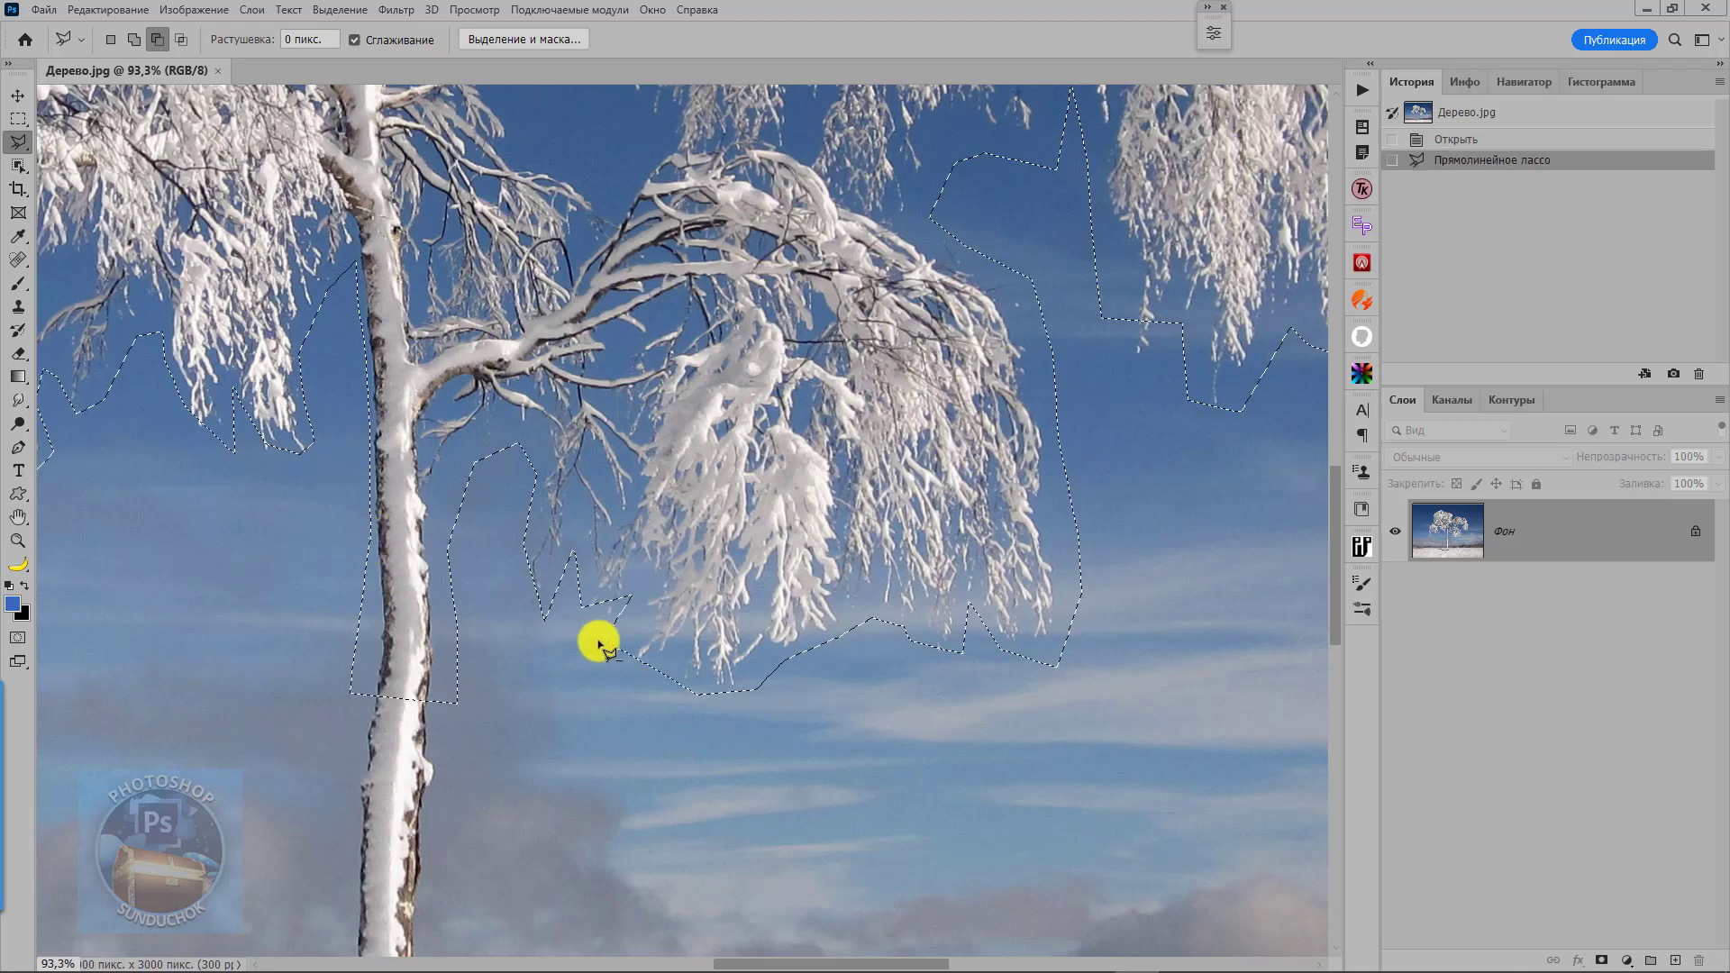
key("ctrl+0")
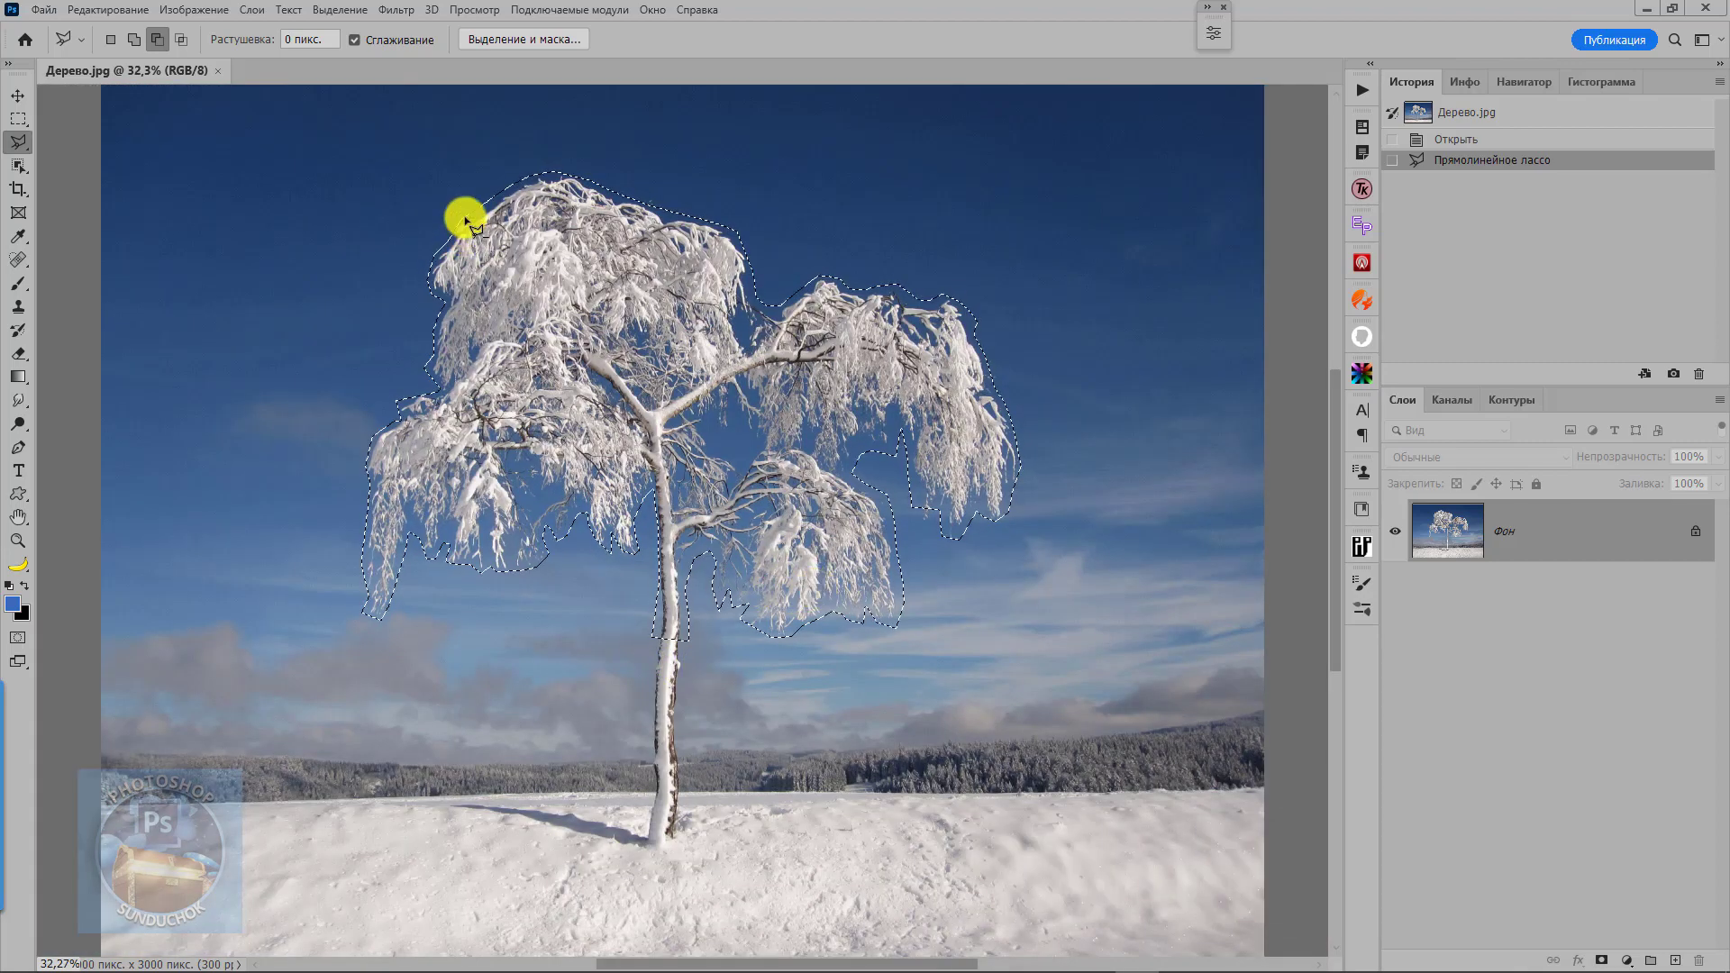
- Open Select and Mask on the tree selection, zoom to the crown, and review the View modes list
left_click(349, 11)
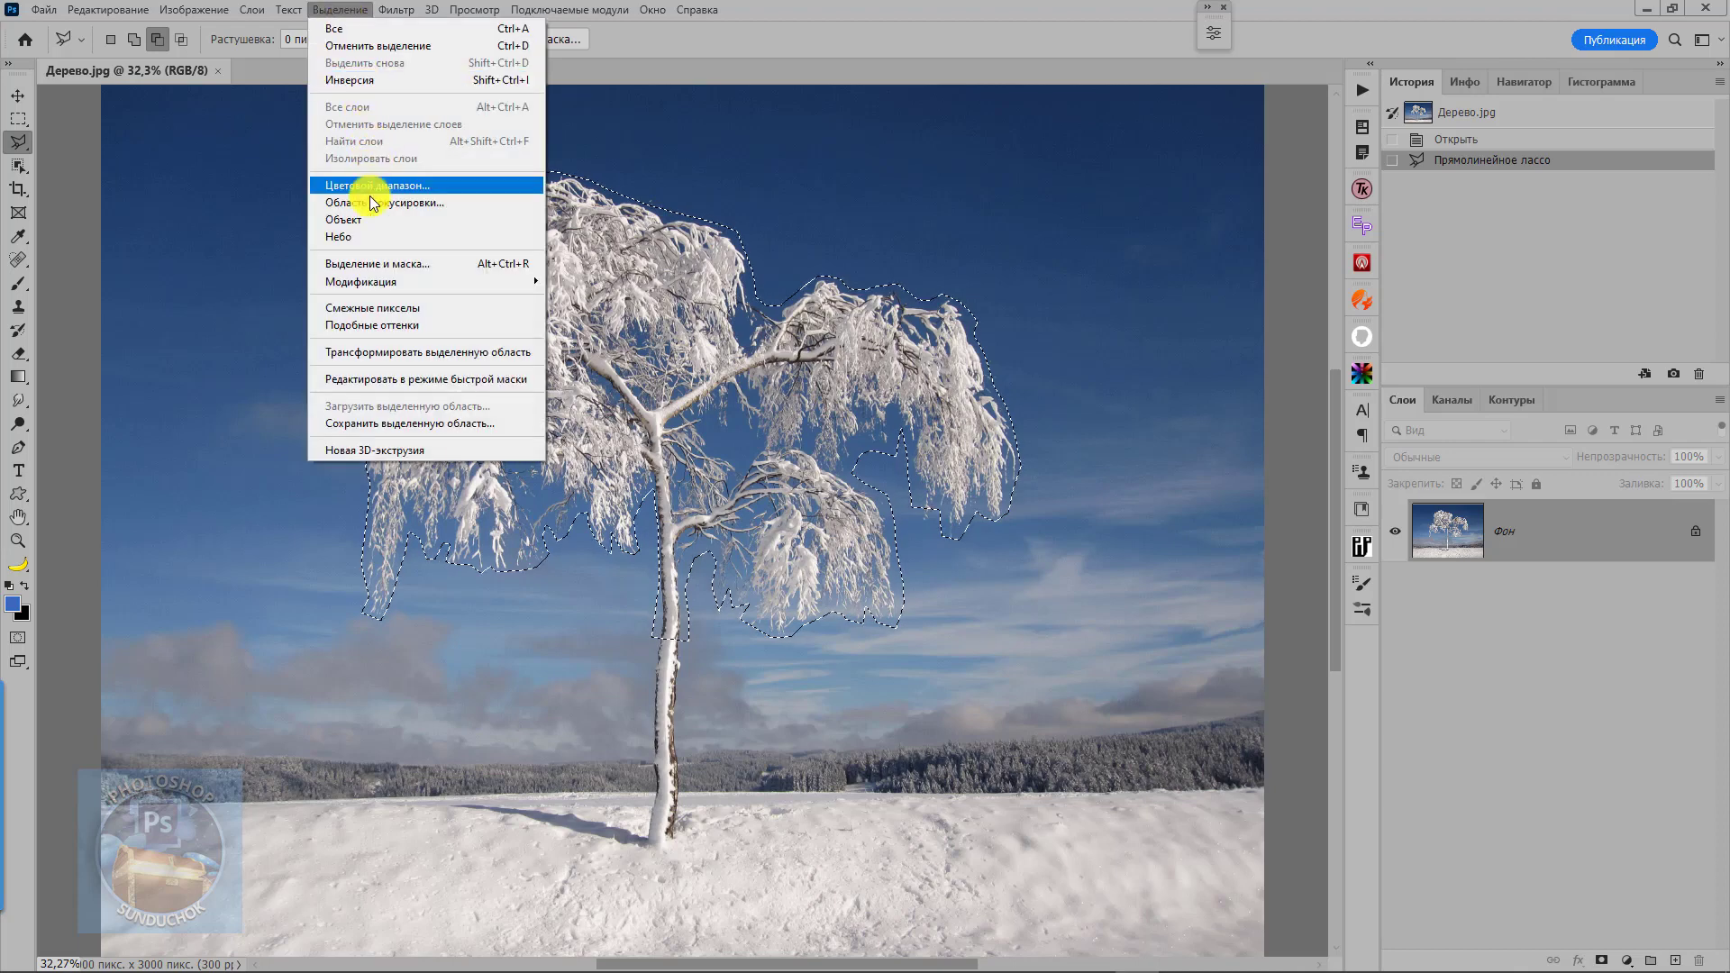
left_click(372, 267)
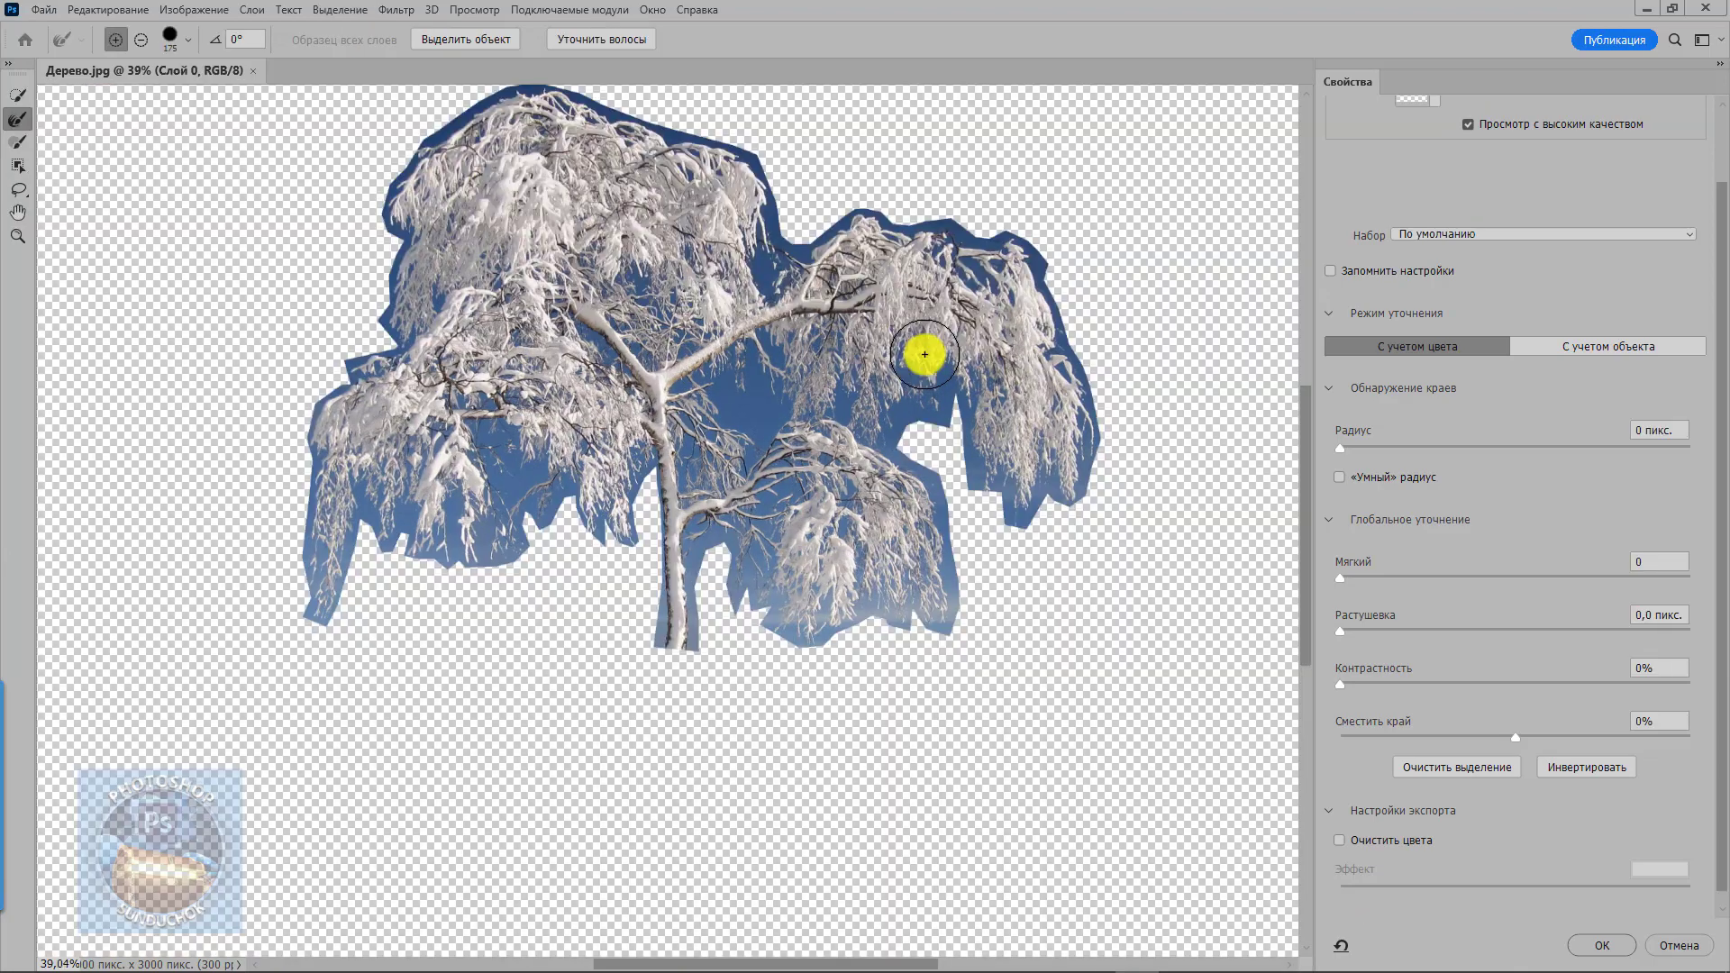
scroll(885, 362, "up", 2)
scroll(885, 361, "up", 2)
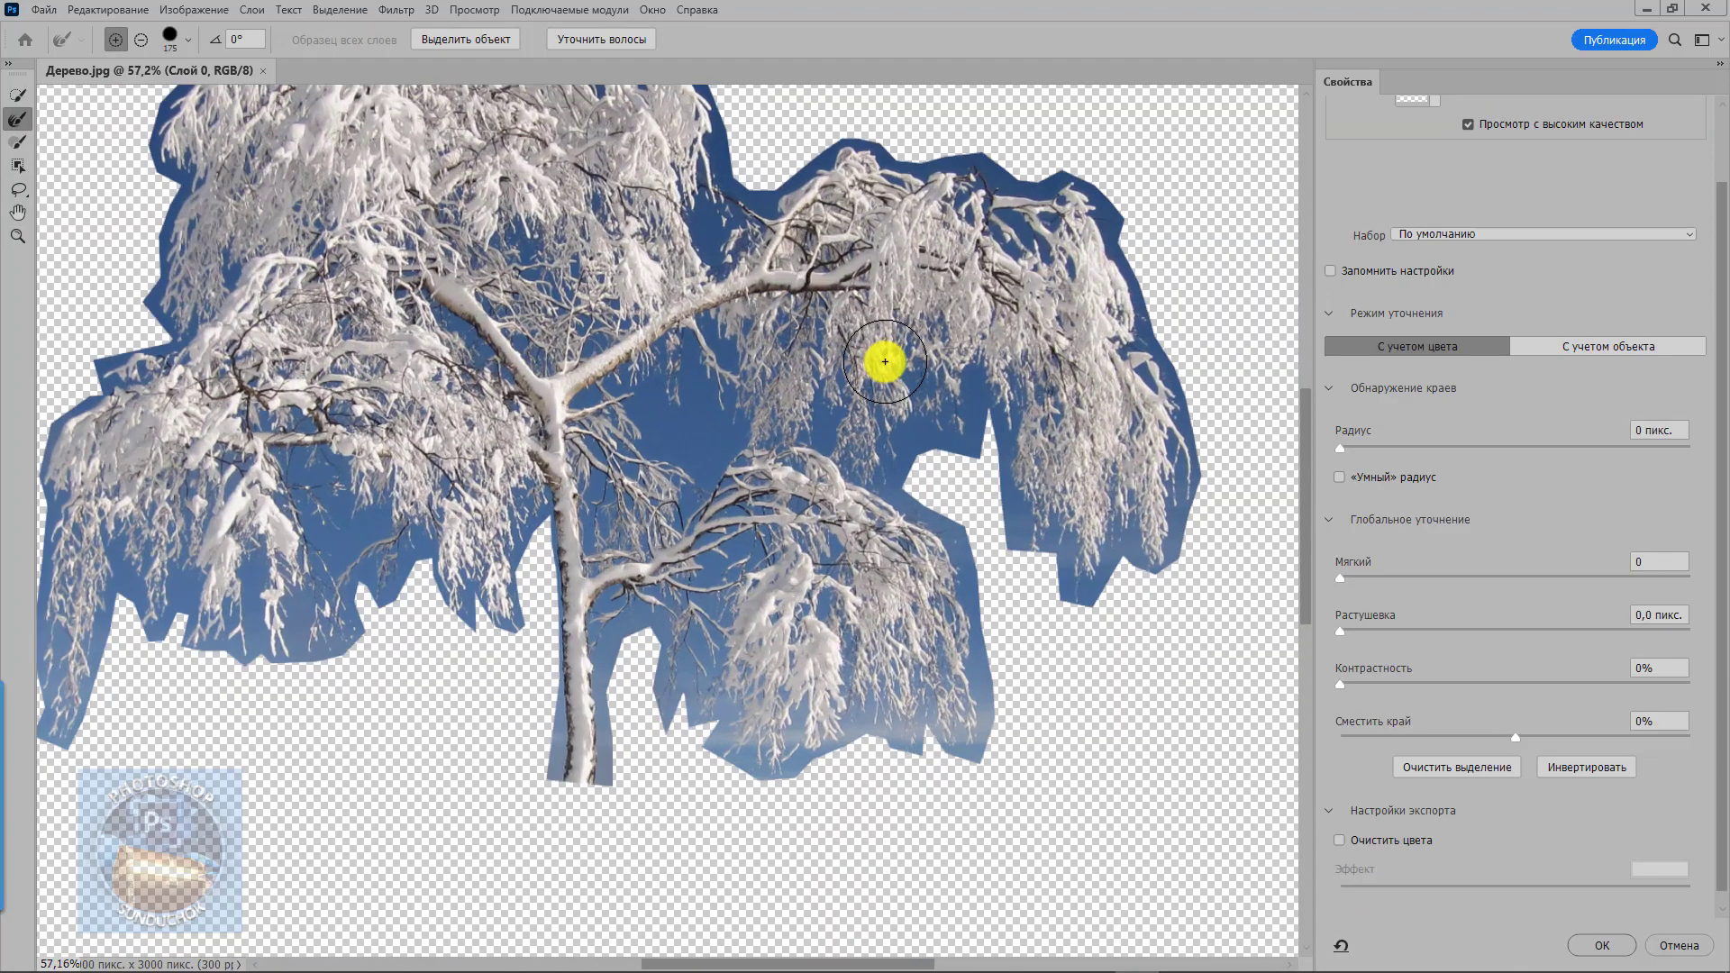
left_click_drag(885, 361, 788, 502)
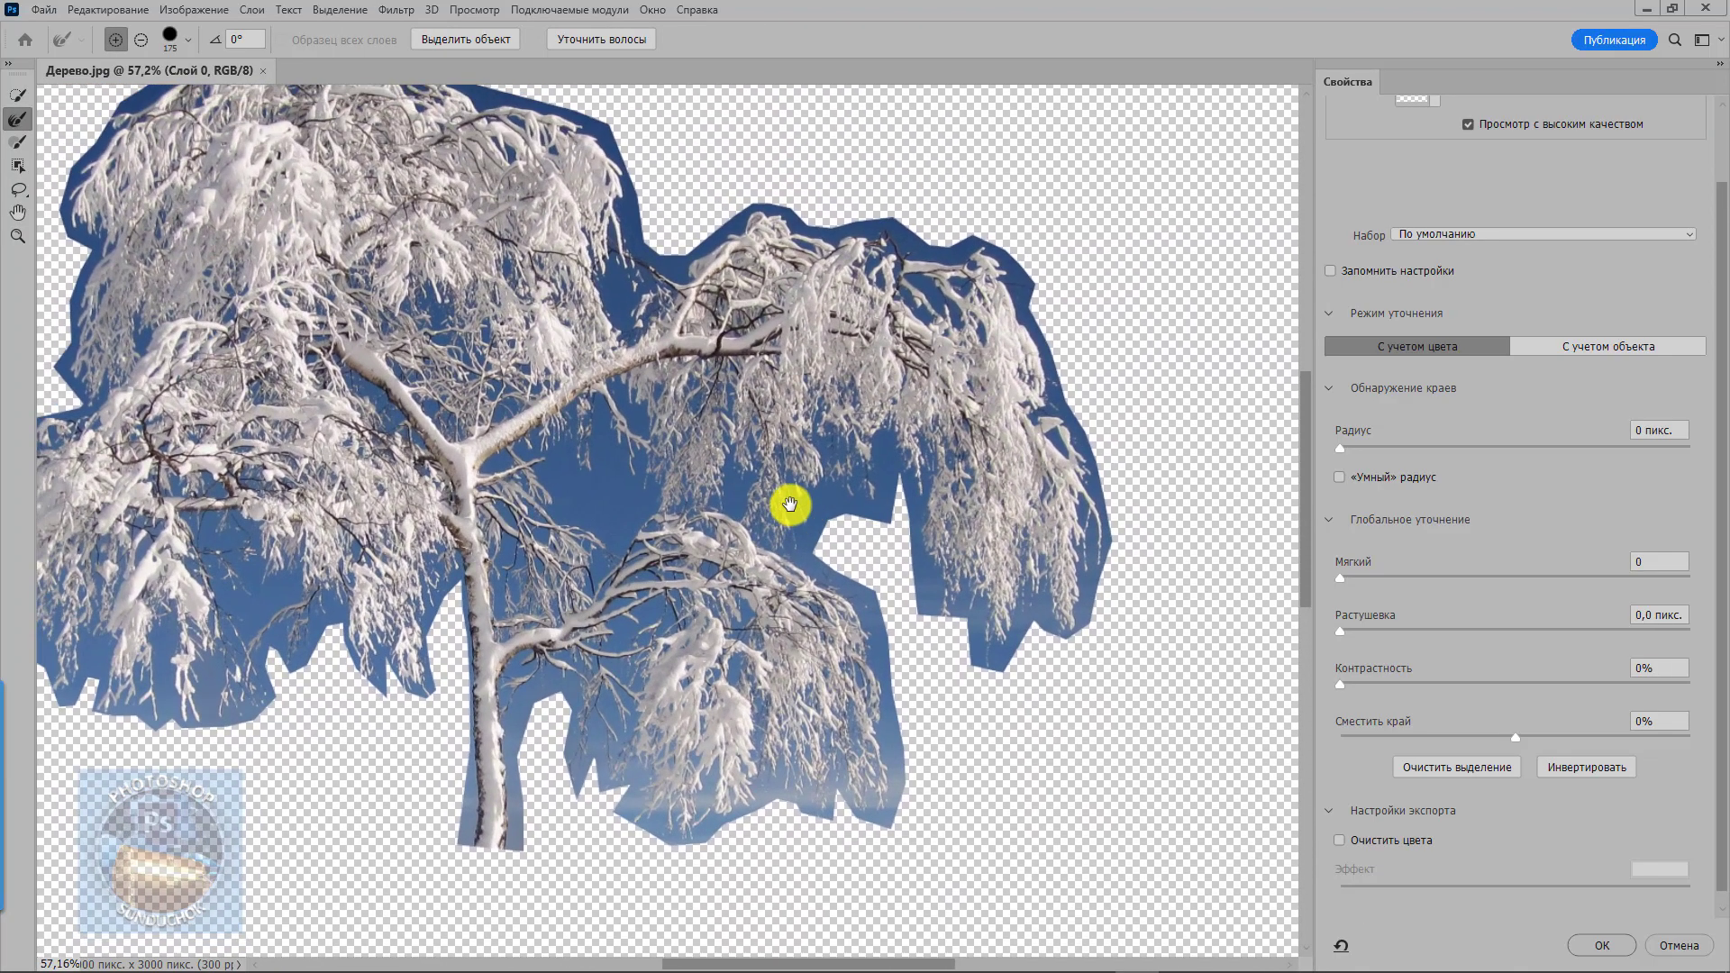
left_click_drag(1718, 280, 1723, 151)
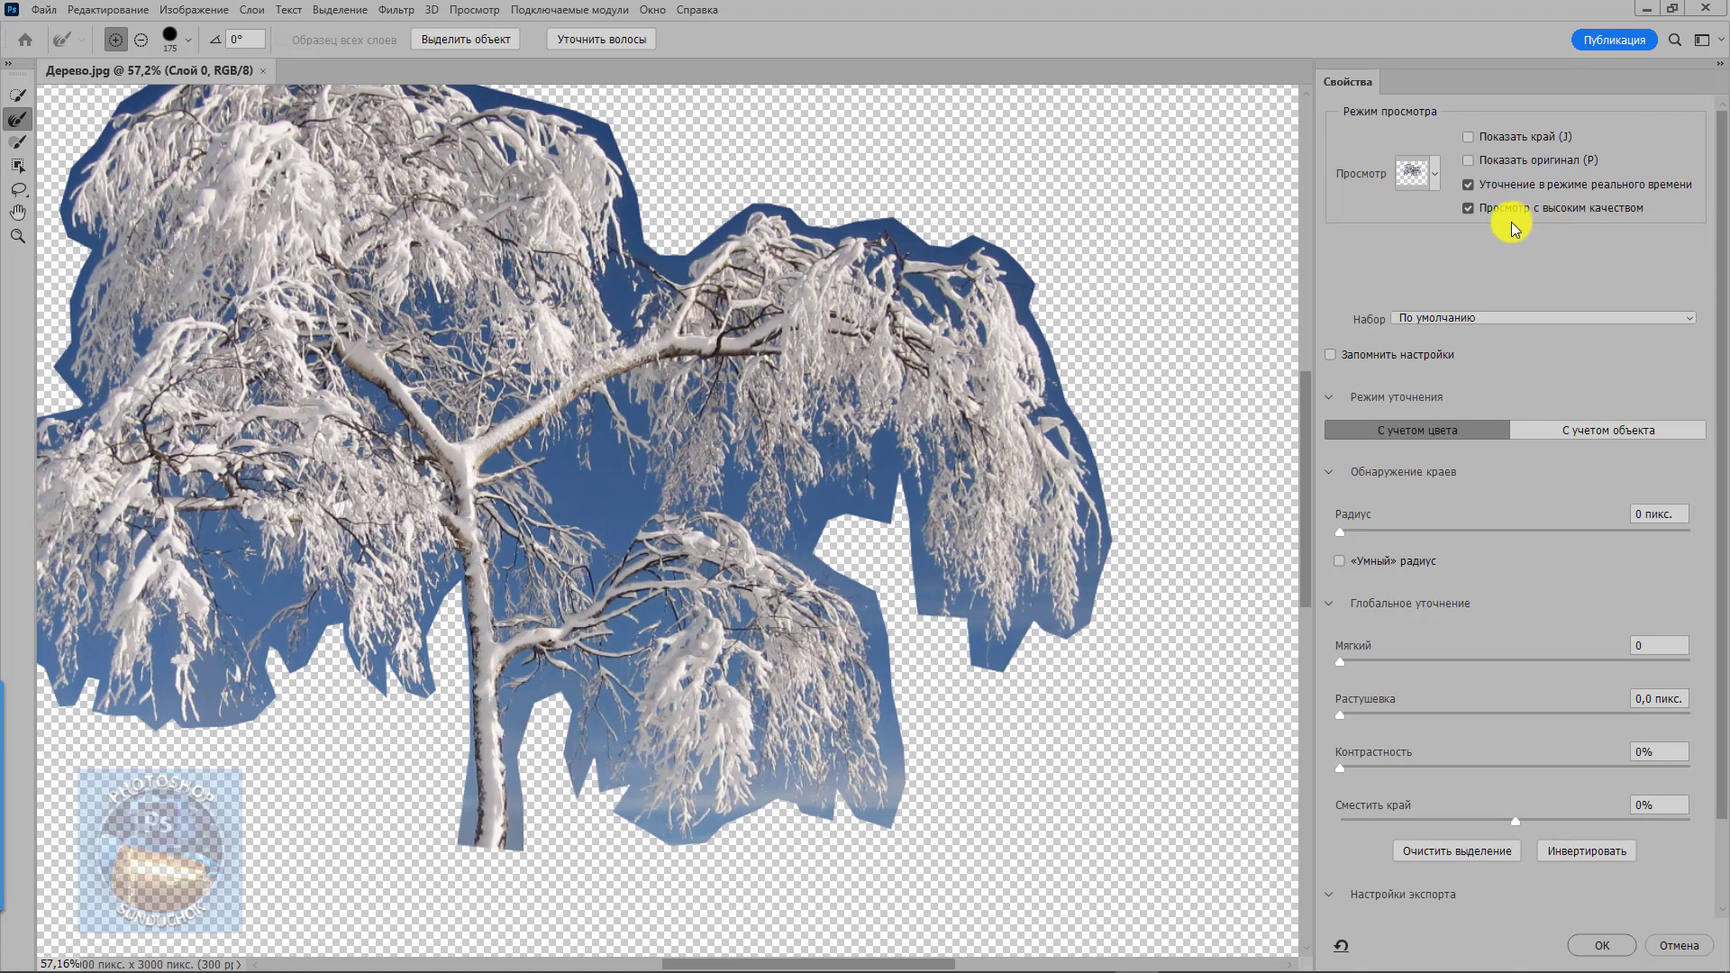
left_click(1440, 188)
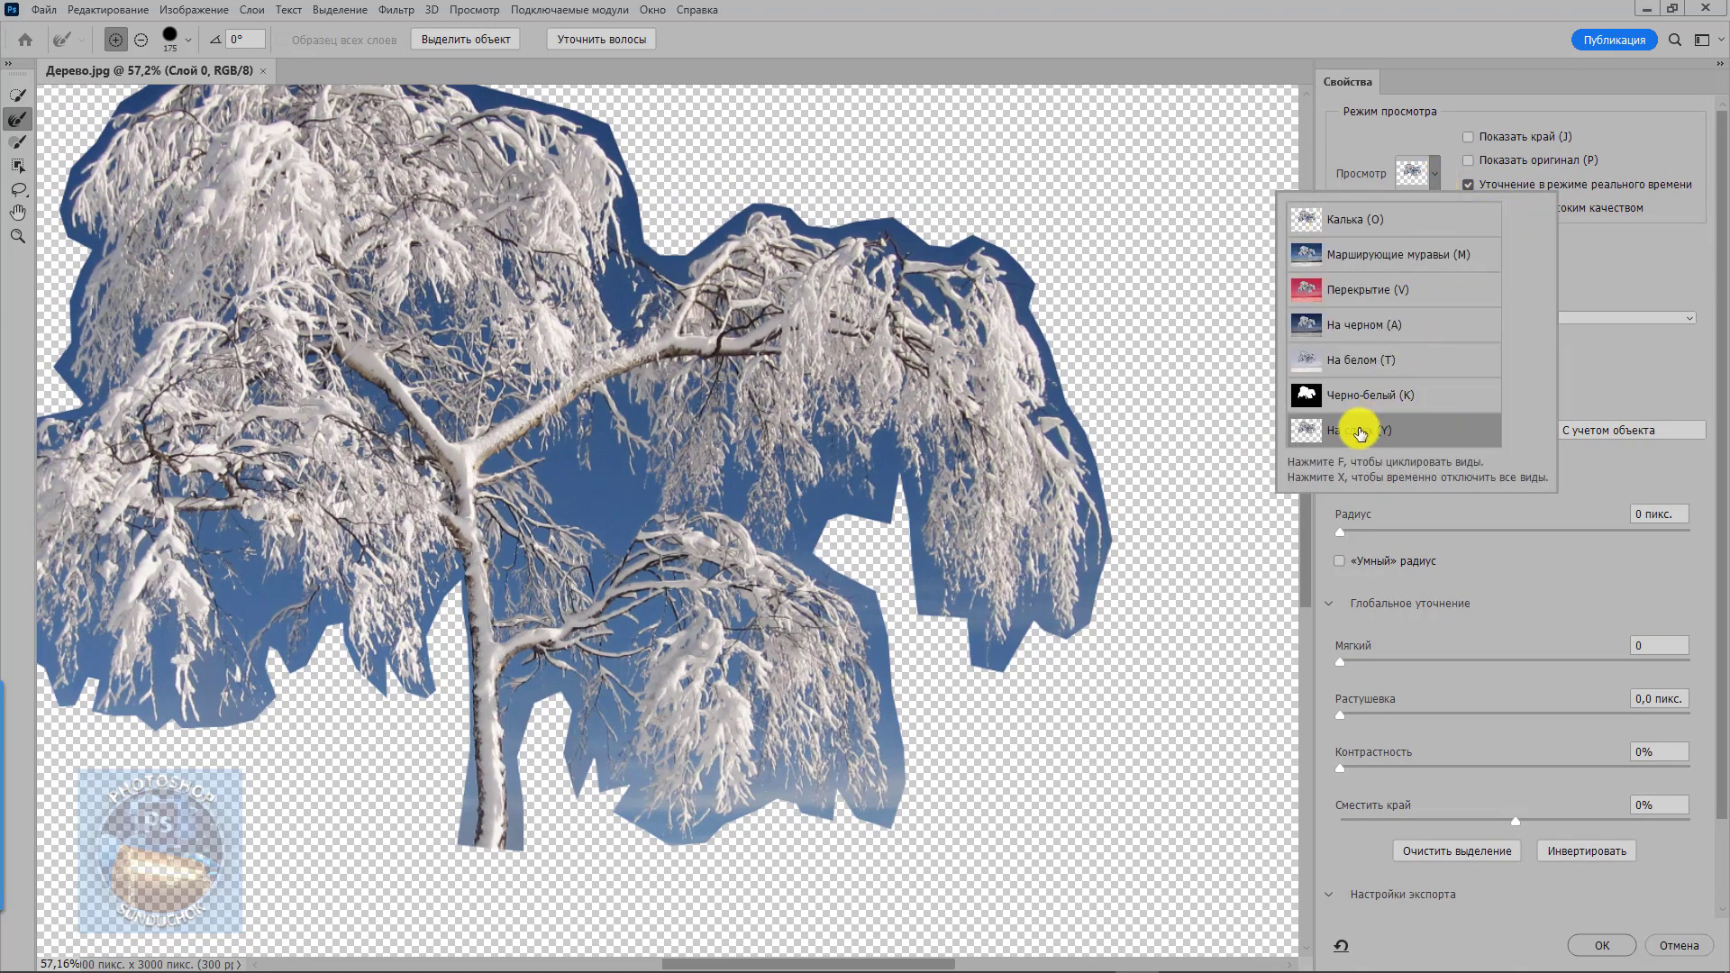
left_click(1610, 270)
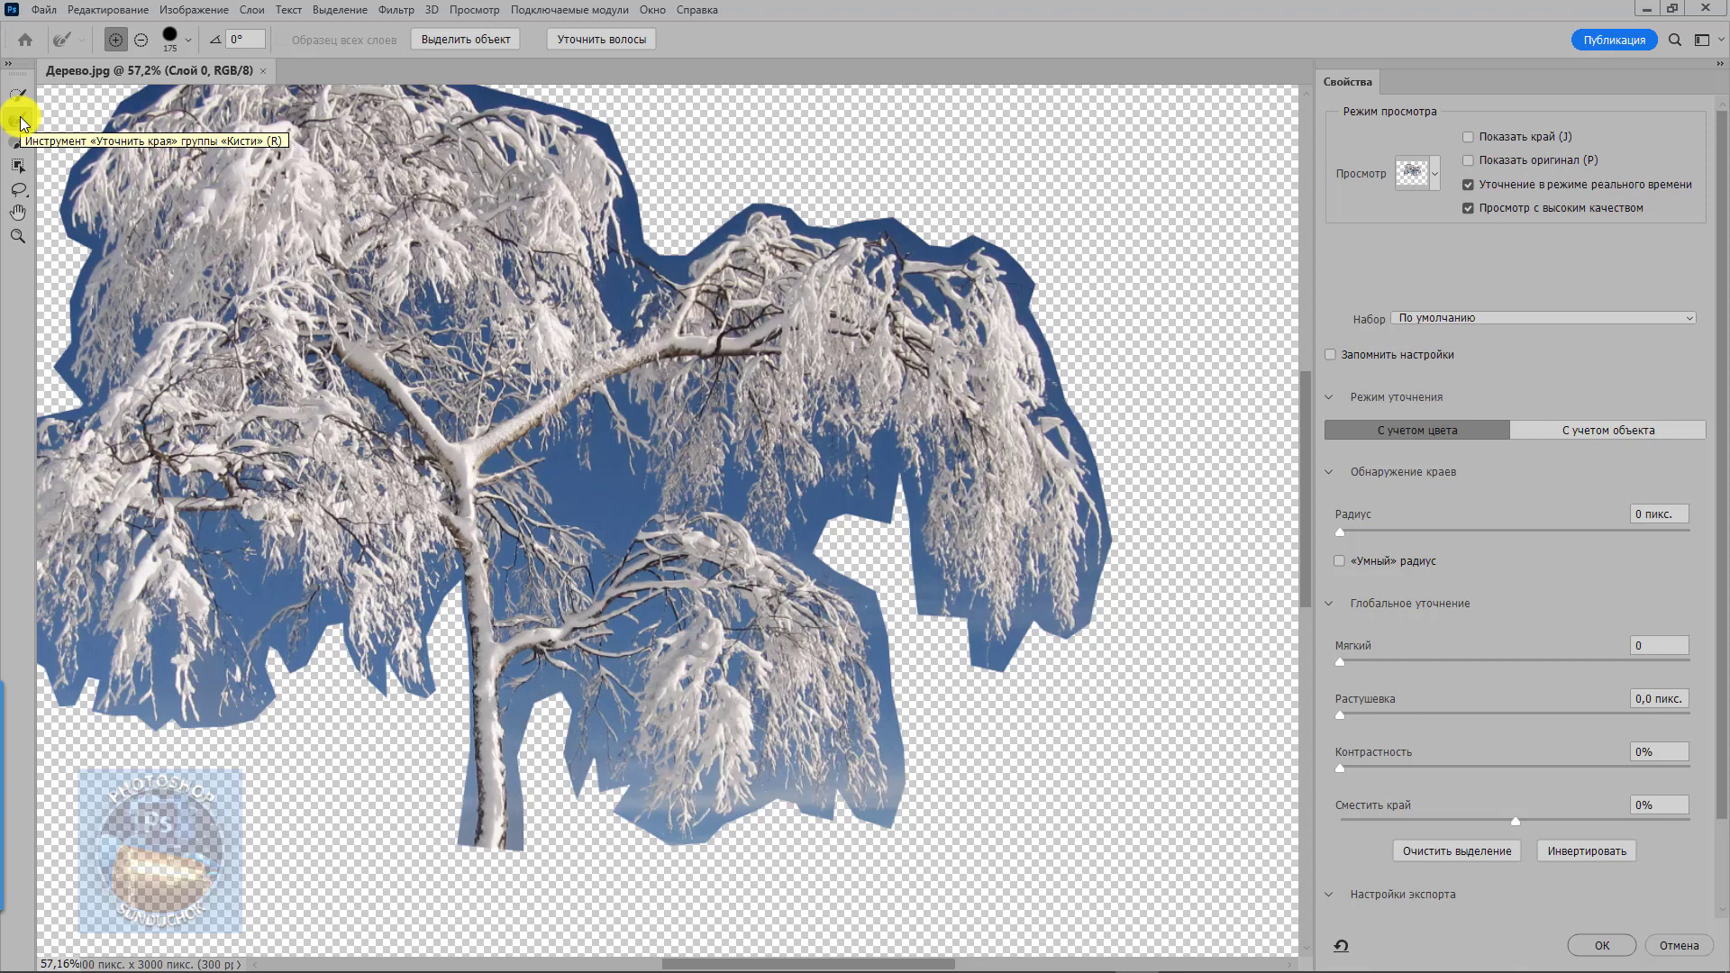
- With the sized Refine Edge Brush, paint out sky below the lower branch, around the right branches, and along the left edge
left_click(19, 121)
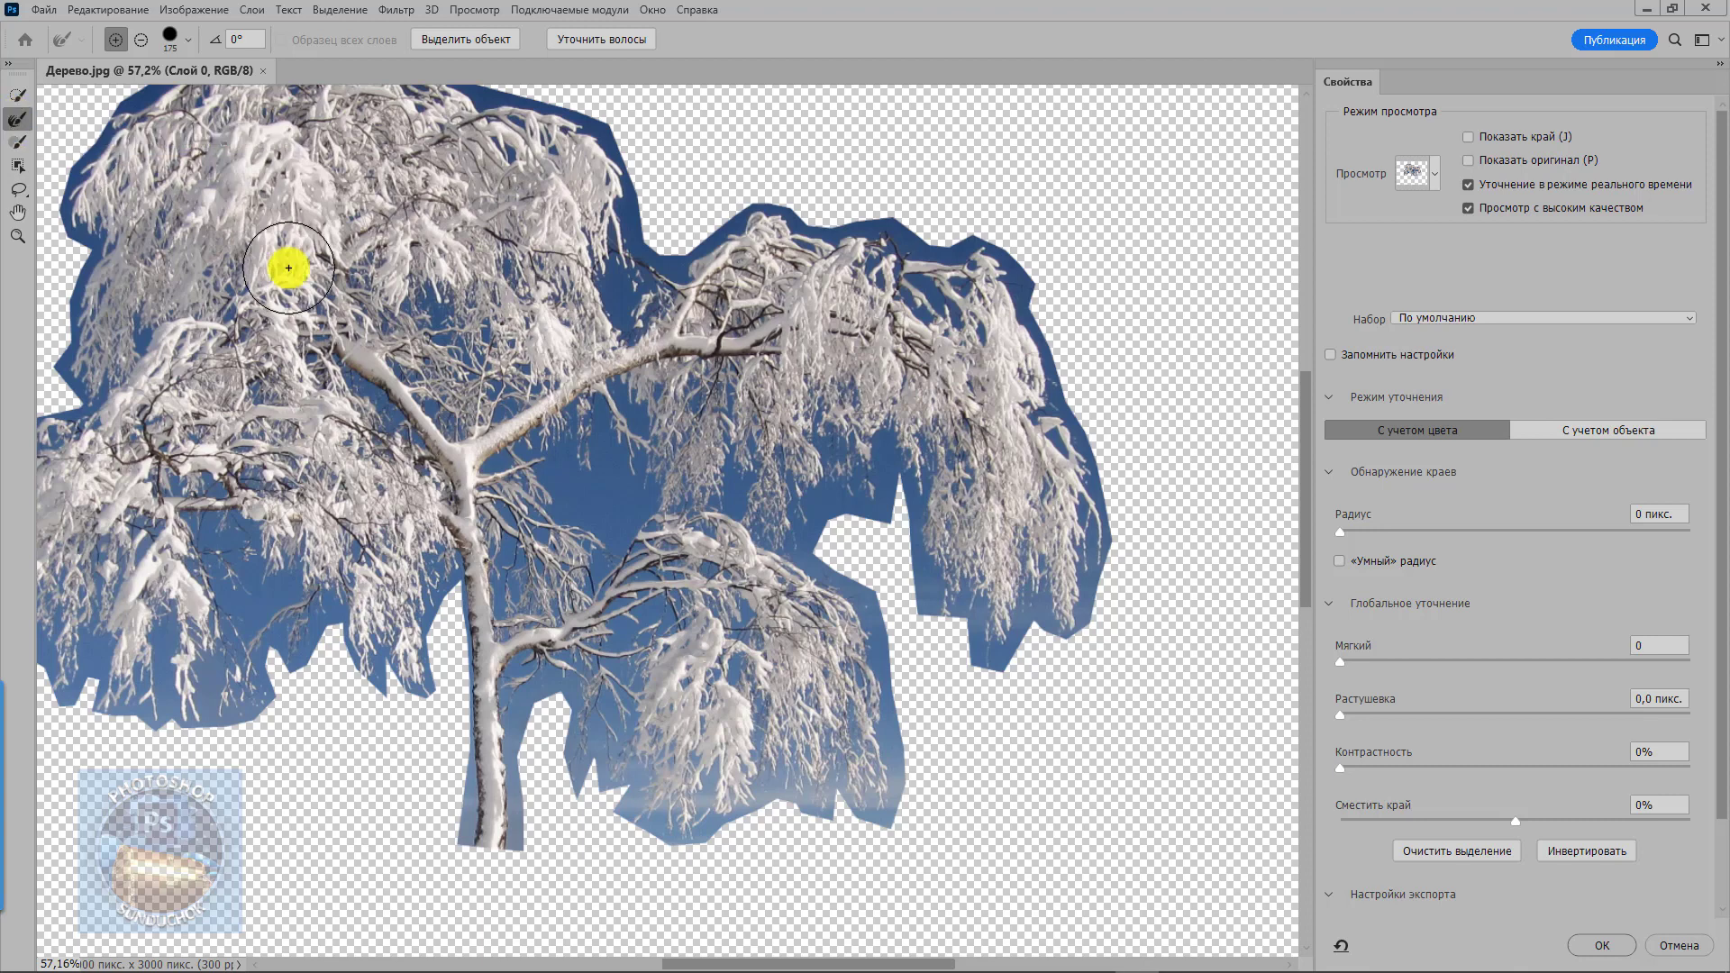
right_click(499, 319)
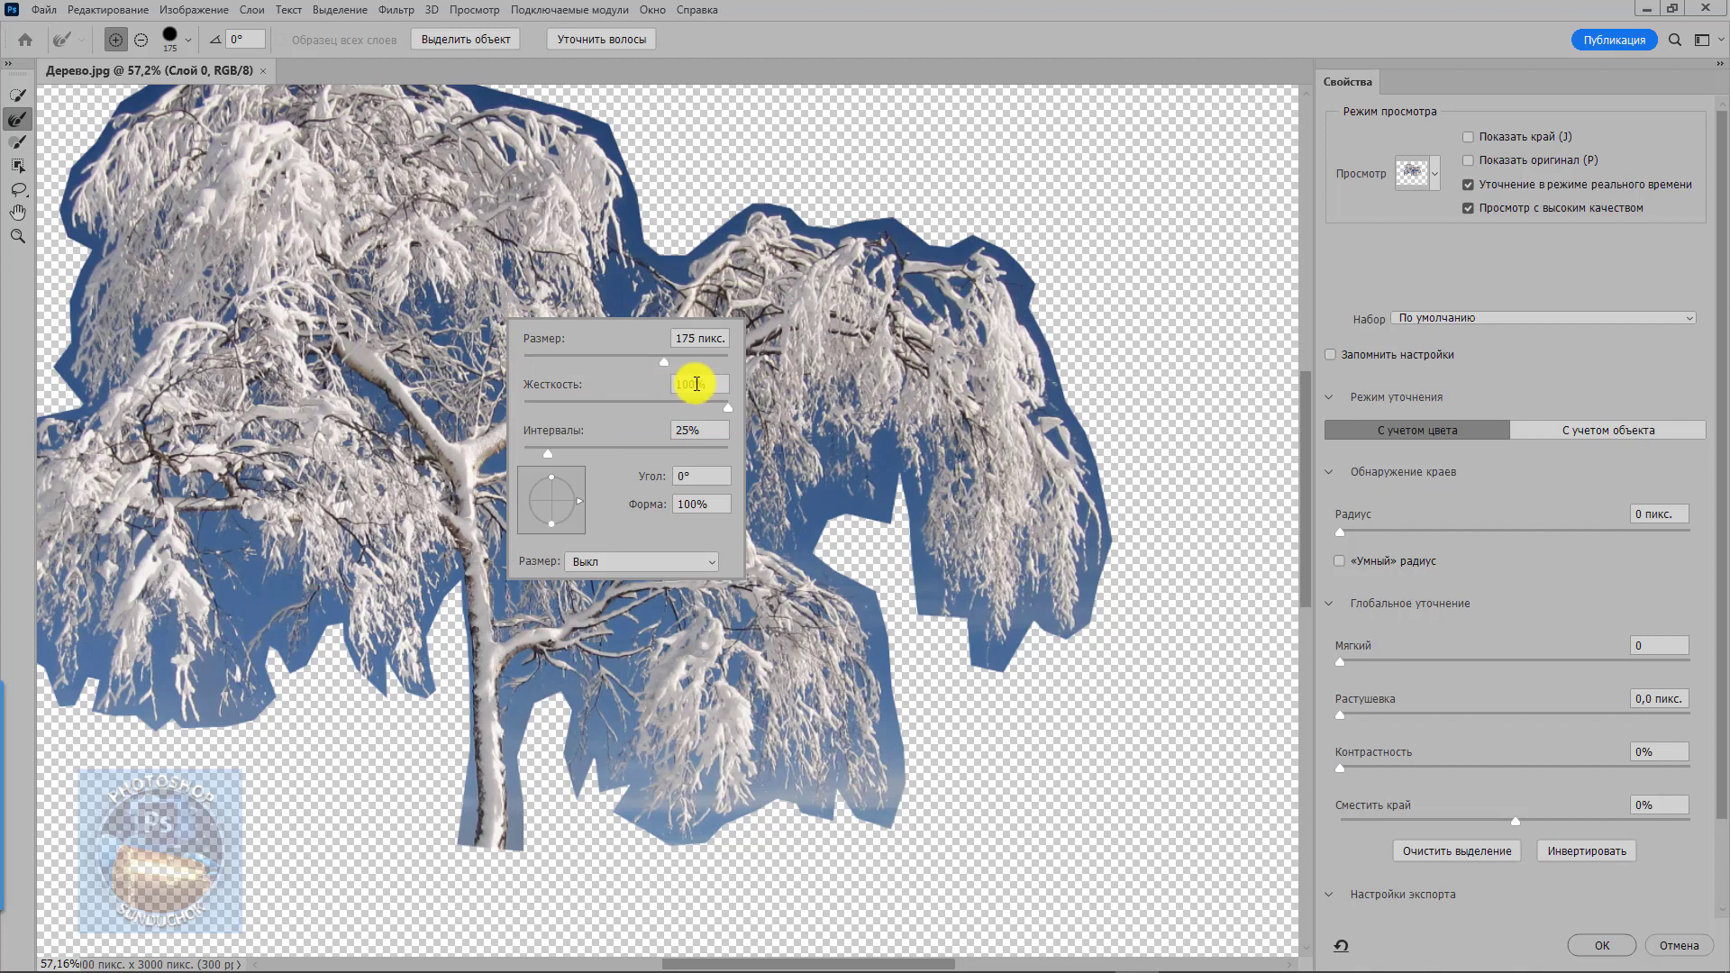
left_click(772, 45)
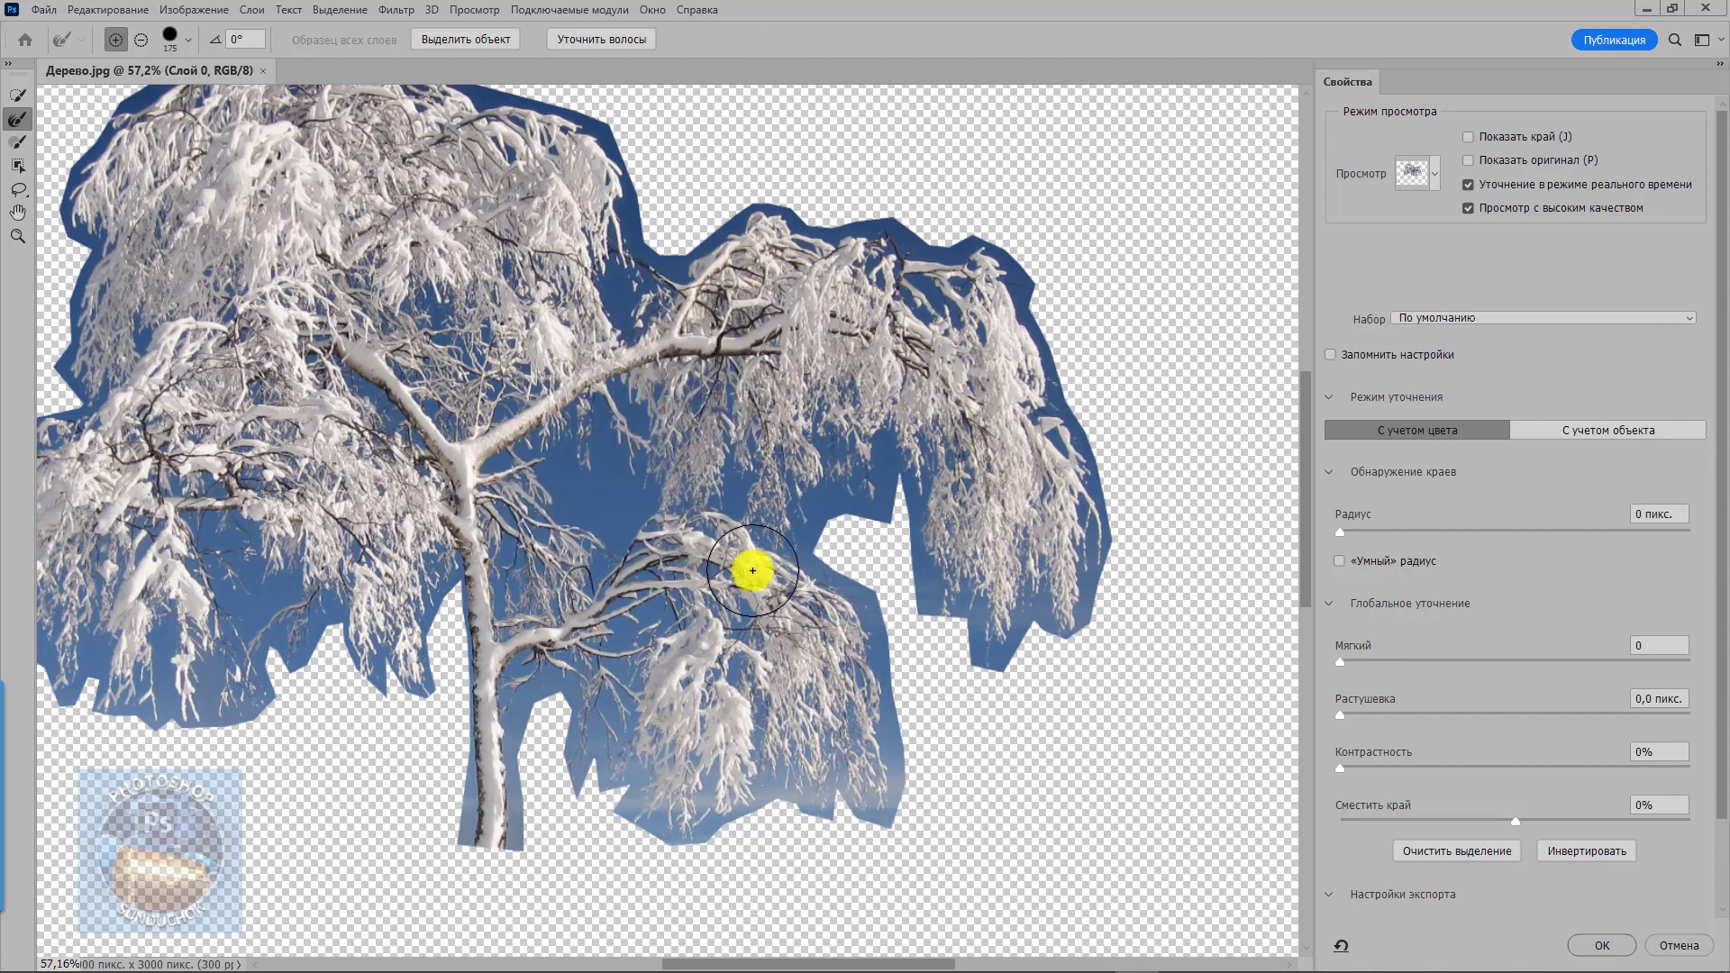
scroll(752, 571, "down", 1)
scroll(777, 577, "down", 3)
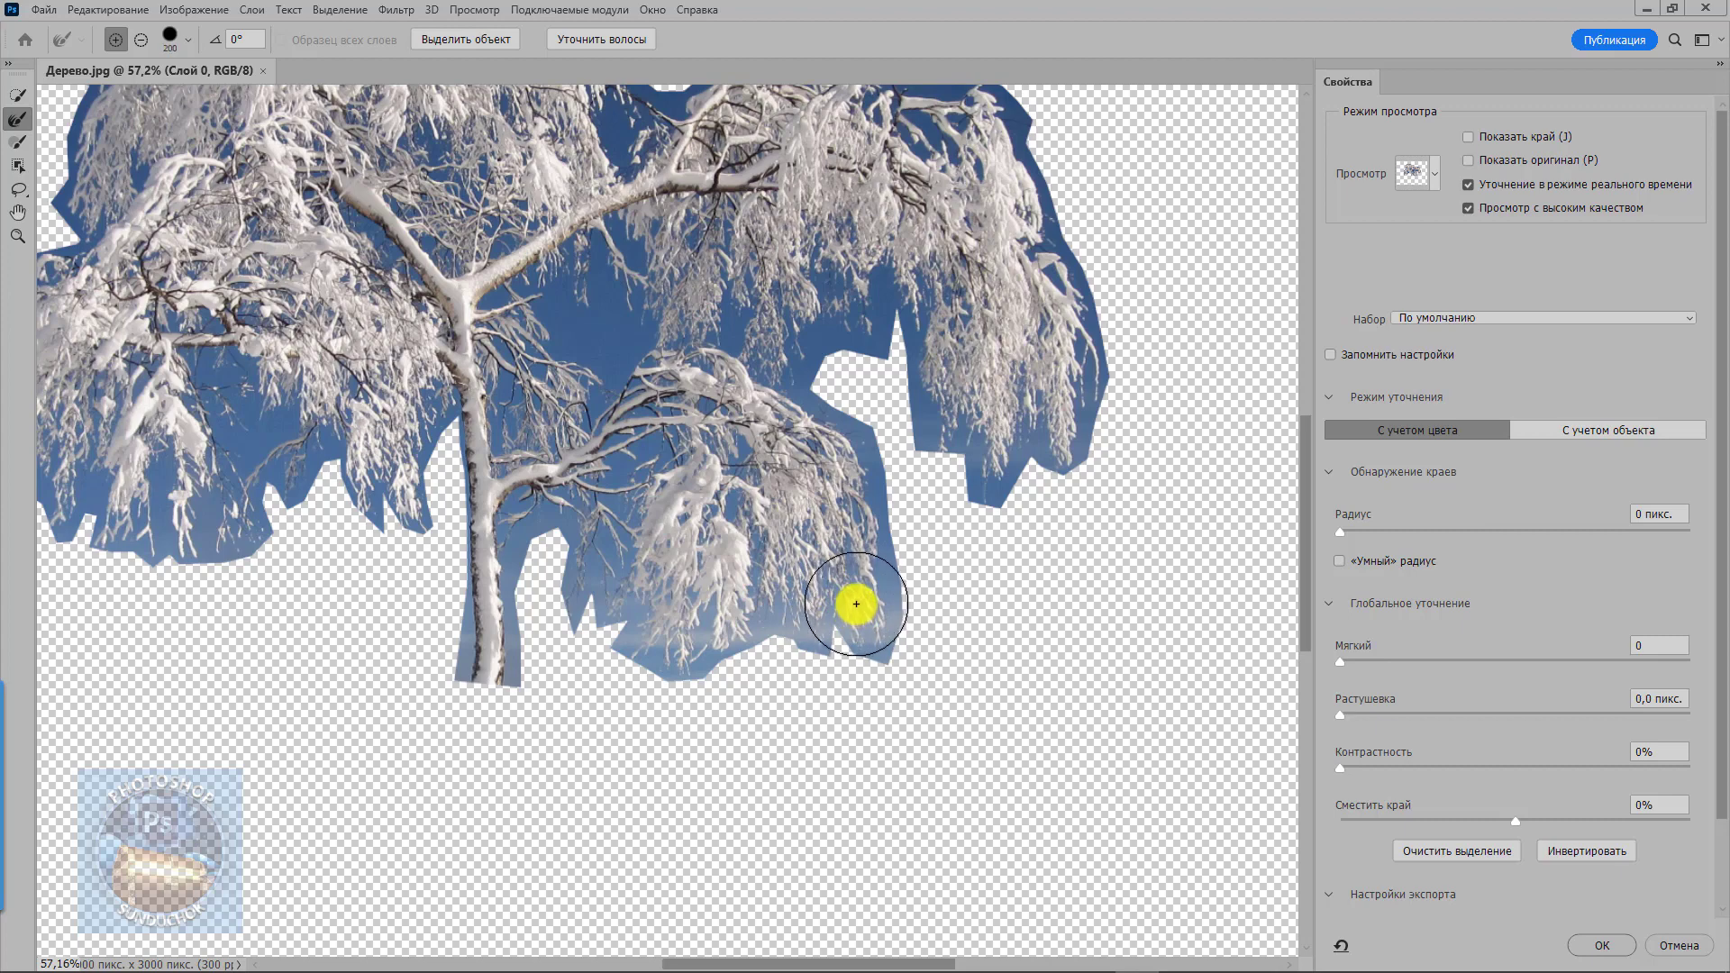
mouse_move(856, 604)
left_mouse_down()
mouse_move(862, 518)
mouse_move(792, 317)
mouse_move(913, 396)
mouse_move(1078, 399)
mouse_move(1047, 336)
mouse_move(985, 298)
mouse_move(977, 271)
mouse_move(1034, 201)
mouse_move(1034, 147)
mouse_move(985, 104)
mouse_move(882, 346)
left_mouse_up()
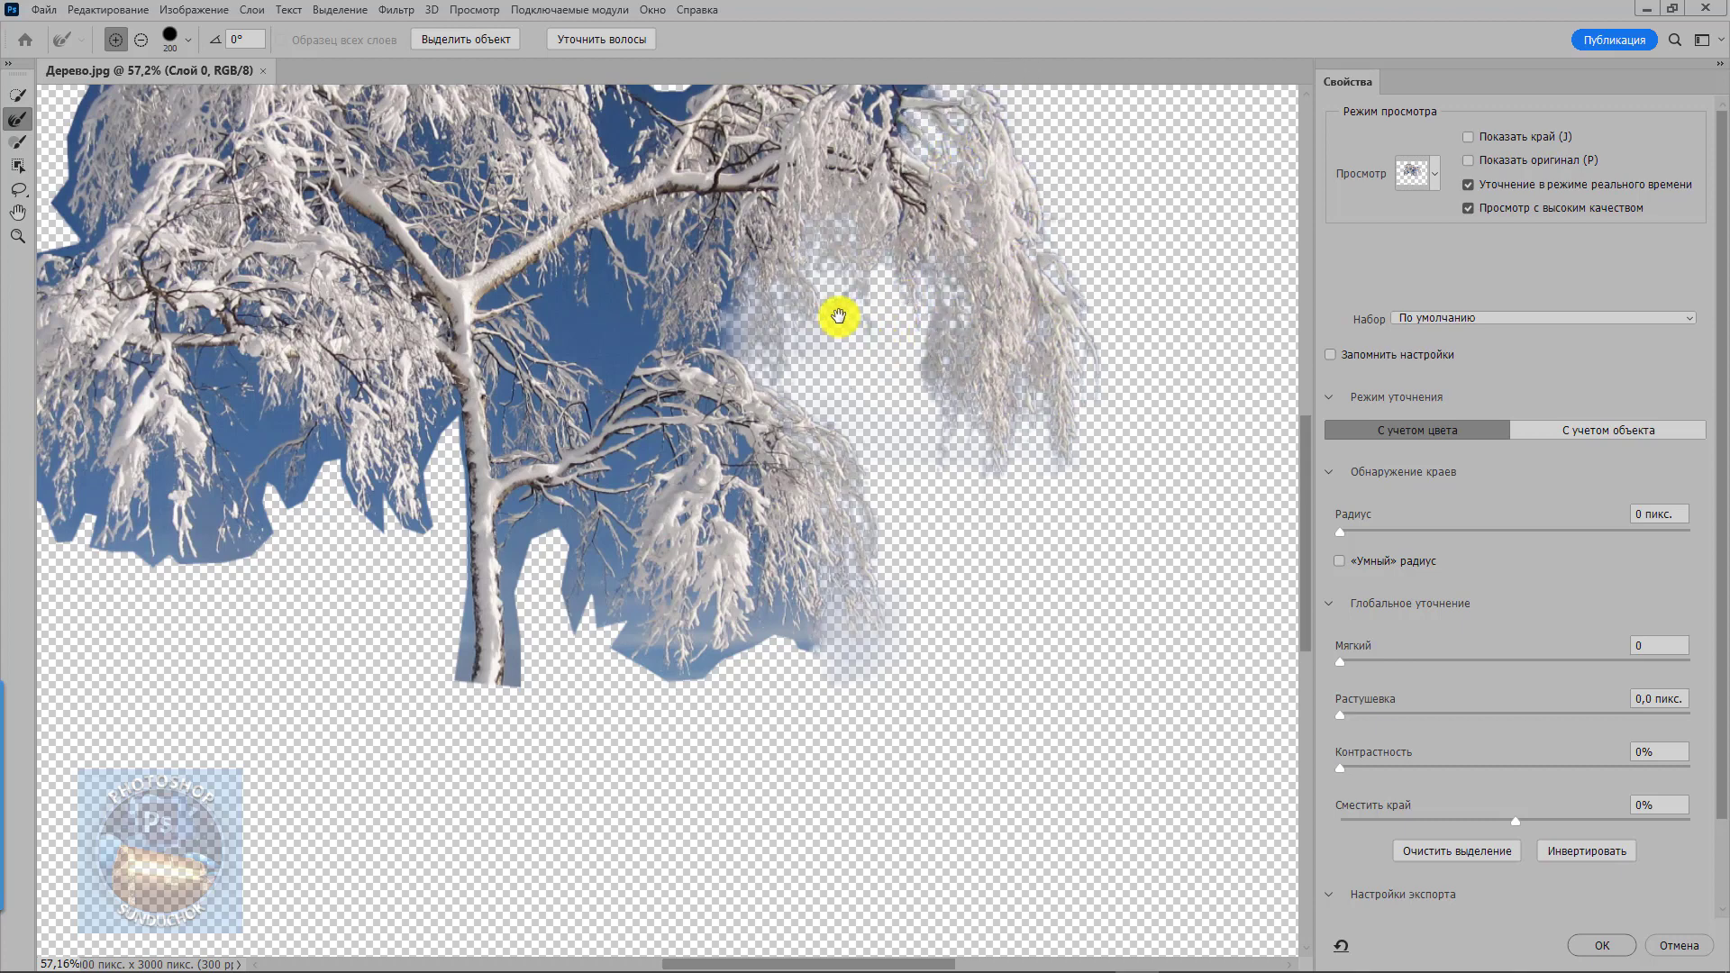
left_click_drag(826, 296, 966, 600)
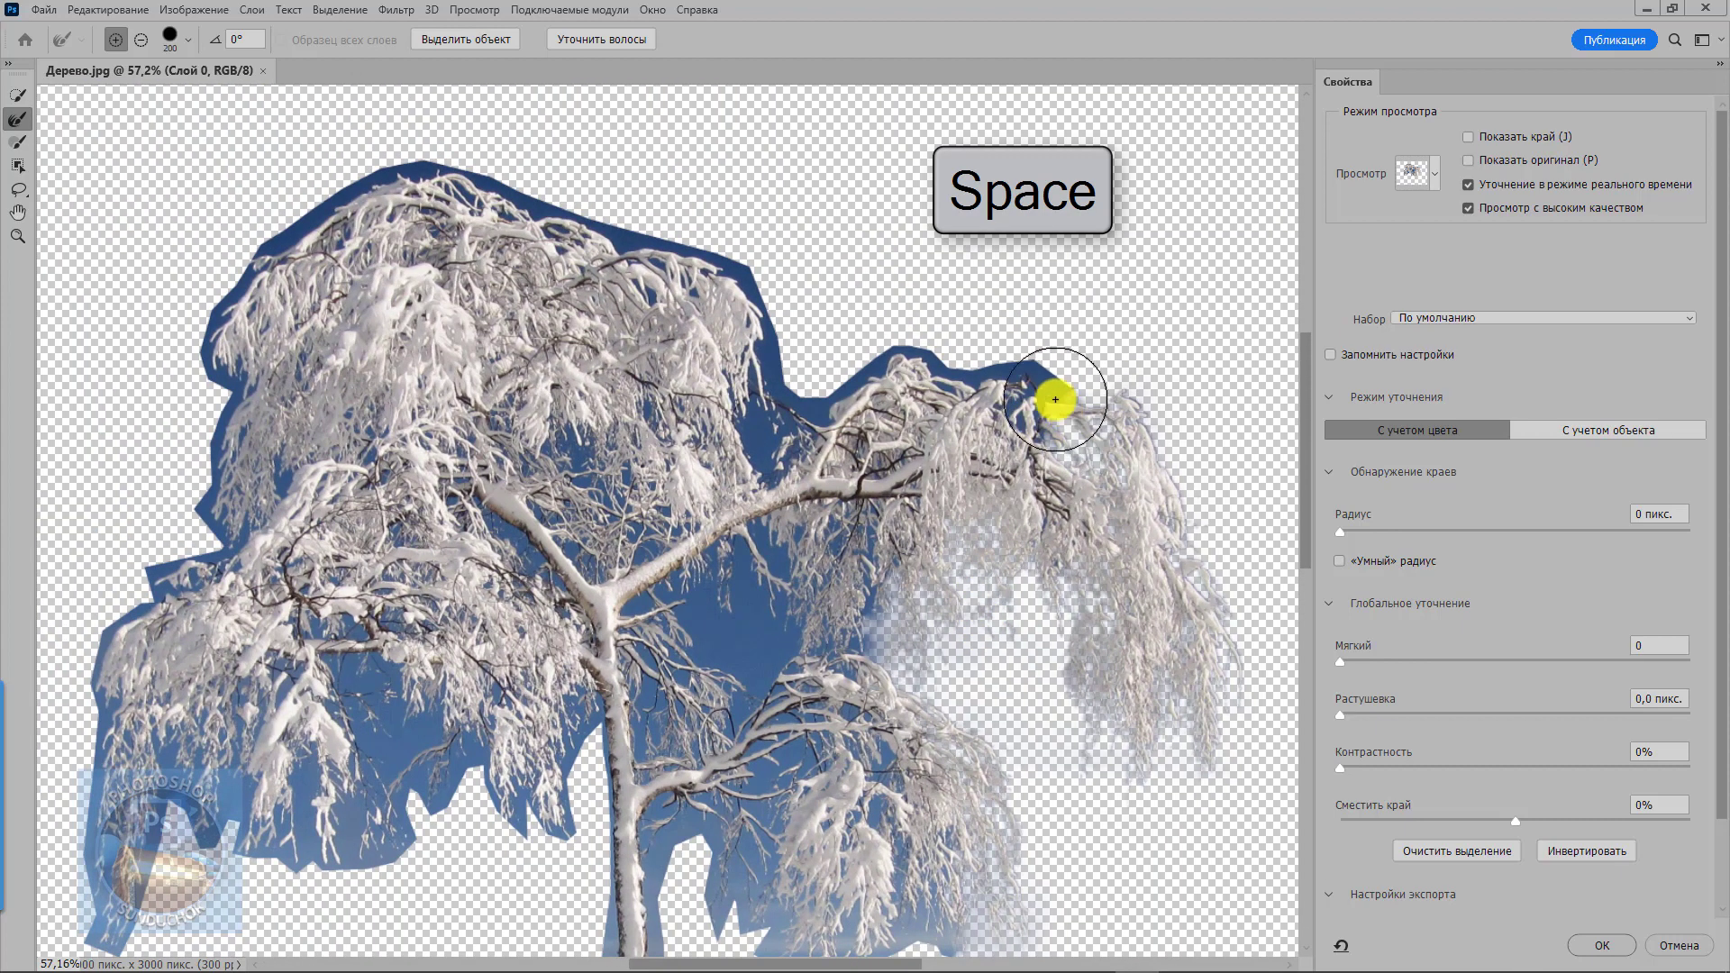
mouse_move(1016, 381)
left_mouse_down()
mouse_move(888, 367)
mouse_move(826, 398)
mouse_move(781, 462)
mouse_move(780, 367)
mouse_move(733, 278)
mouse_move(671, 271)
mouse_move(456, 178)
mouse_move(379, 191)
mouse_move(286, 243)
mouse_move(231, 309)
mouse_move(224, 363)
mouse_move(272, 393)
mouse_move(213, 483)
mouse_move(282, 490)
mouse_move(147, 592)
mouse_move(235, 683)
mouse_move(776, 301)
mouse_move(665, 285)
mouse_move(535, 472)
mouse_move(493, 490)
left_mouse_up()
mouse_move(425, 398)
left_mouse_down()
mouse_move(394, 448)
mouse_move(394, 620)
mouse_move(448, 641)
mouse_move(664, 486)
mouse_move(865, 599)
mouse_move(1195, 552)
mouse_move(1054, 552)
mouse_move(1081, 406)
mouse_move(981, 386)
mouse_move(954, 405)
mouse_move(980, 506)
mouse_move(1097, 409)
mouse_move(1181, 374)
mouse_move(1097, 306)
mouse_move(1035, 364)
mouse_move(1020, 545)
mouse_move(812, 677)
left_mouse_up()
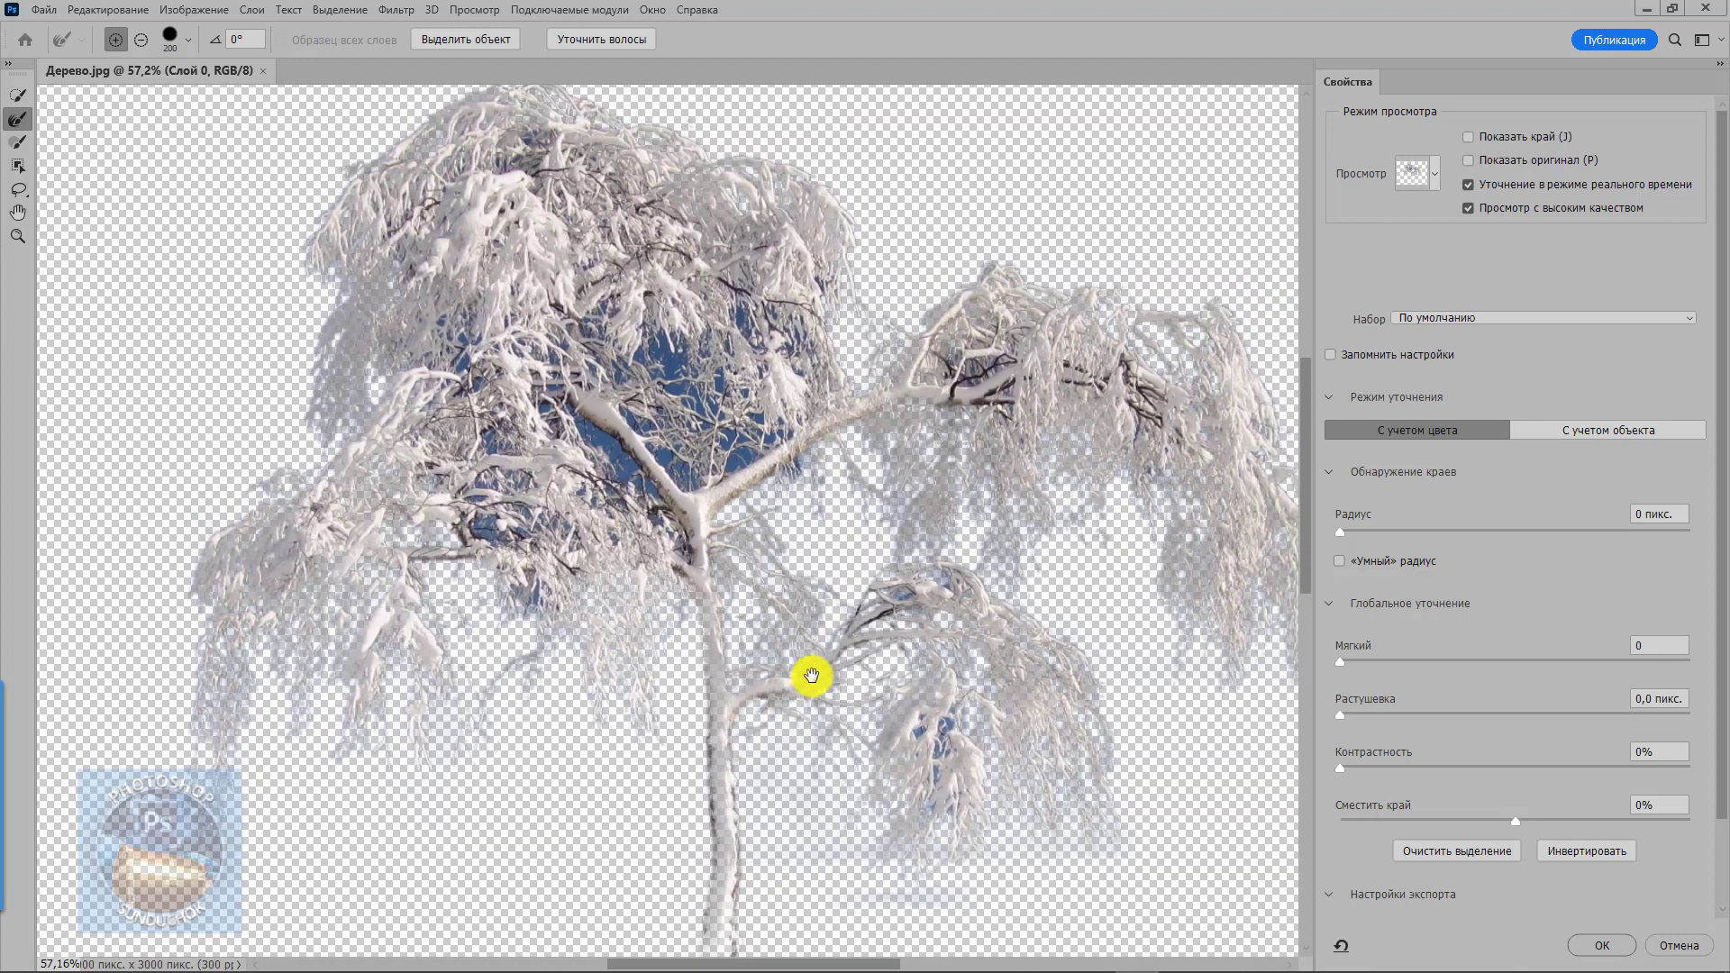
- Brush away remaining sky patches inside the crown and right branches, then scroll to Output Settings
mouse_move(938, 720)
left_mouse_down()
mouse_move(911, 769)
mouse_move(950, 792)
mouse_move(974, 582)
mouse_move(909, 600)
left_mouse_up()
mouse_move(902, 409)
left_mouse_down()
mouse_move(720, 458)
mouse_move(760, 433)
mouse_move(776, 336)
mouse_move(705, 321)
mouse_move(467, 336)
mouse_move(468, 363)
mouse_move(556, 454)
mouse_move(544, 401)
mouse_move(610, 487)
mouse_move(475, 467)
mouse_move(517, 587)
mouse_move(563, 568)
mouse_move(568, 529)
mouse_move(664, 544)
mouse_move(811, 483)
mouse_move(706, 432)
mouse_move(549, 468)
mouse_move(497, 510)
mouse_move(502, 147)
mouse_move(459, 190)
left_mouse_up()
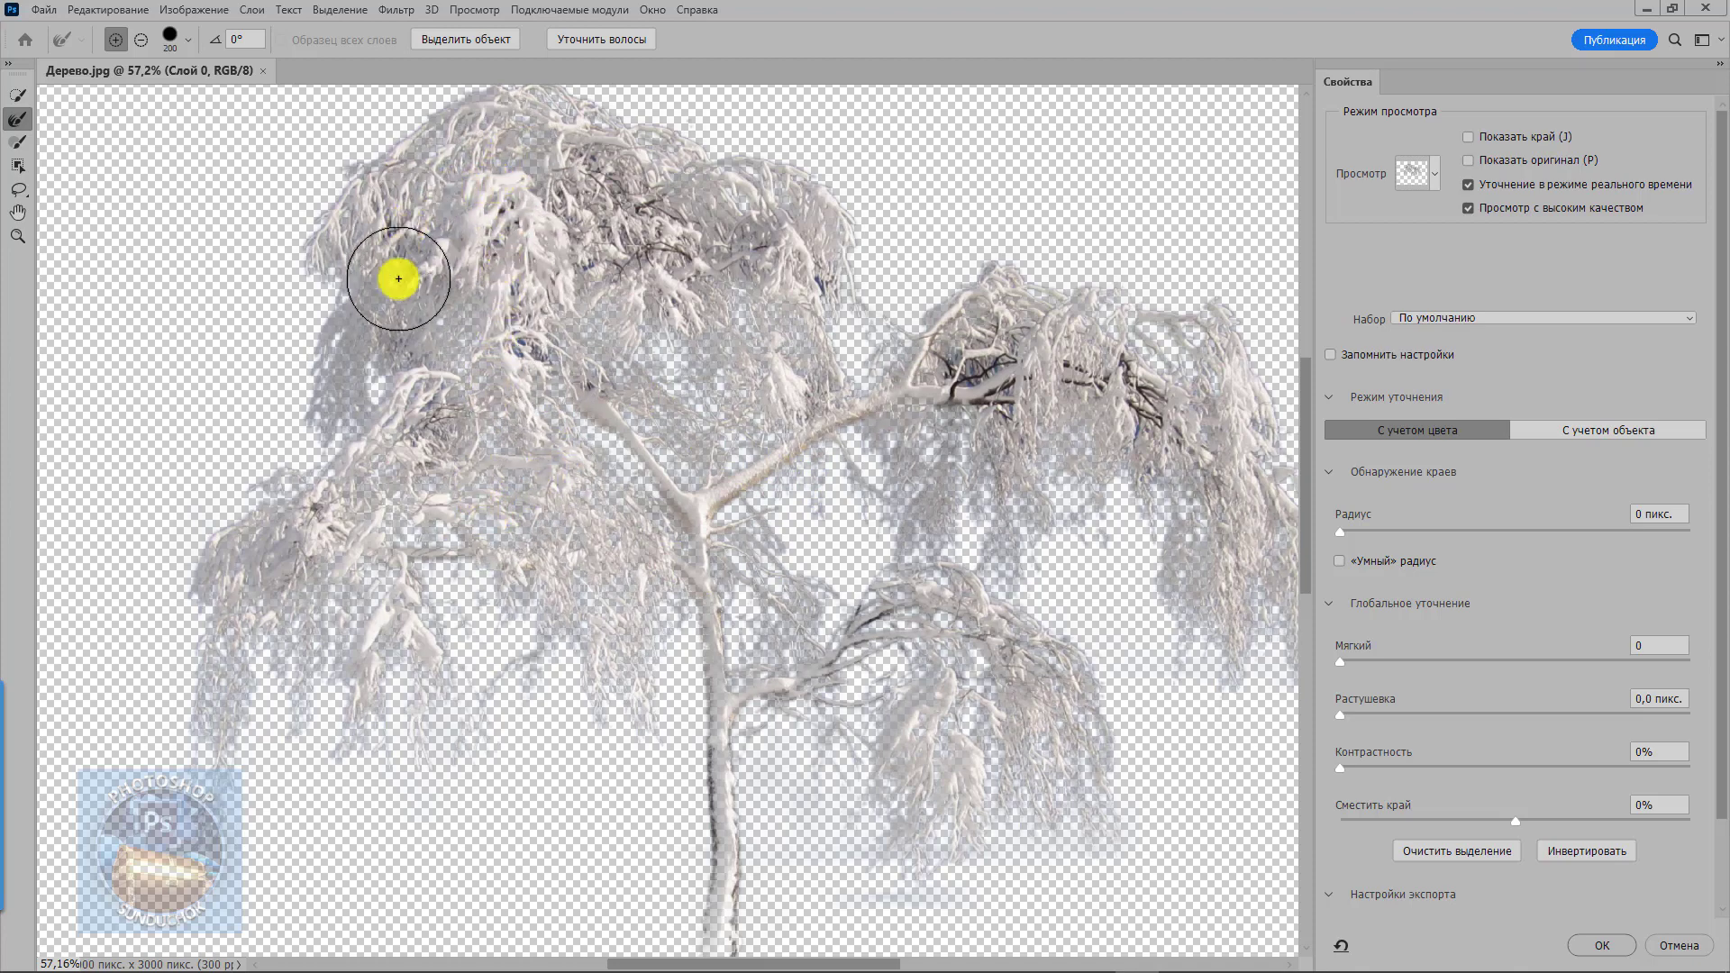
mouse_move(1017, 809)
left_mouse_down()
mouse_move(1093, 595)
mouse_move(965, 370)
mouse_move(1075, 537)
mouse_move(818, 278)
mouse_move(928, 505)
mouse_move(873, 572)
mouse_move(764, 600)
mouse_move(502, 309)
mouse_move(406, 271)
mouse_move(714, 649)
mouse_move(739, 737)
mouse_move(564, 433)
mouse_move(549, 467)
left_mouse_up()
mouse_move(792, 656)
left_mouse_down()
mouse_move(911, 726)
mouse_move(857, 629)
mouse_move(912, 738)
mouse_move(966, 618)
mouse_move(1047, 768)
mouse_move(1110, 684)
left_mouse_up()
left_click_drag(1081, 495, 1012, 668)
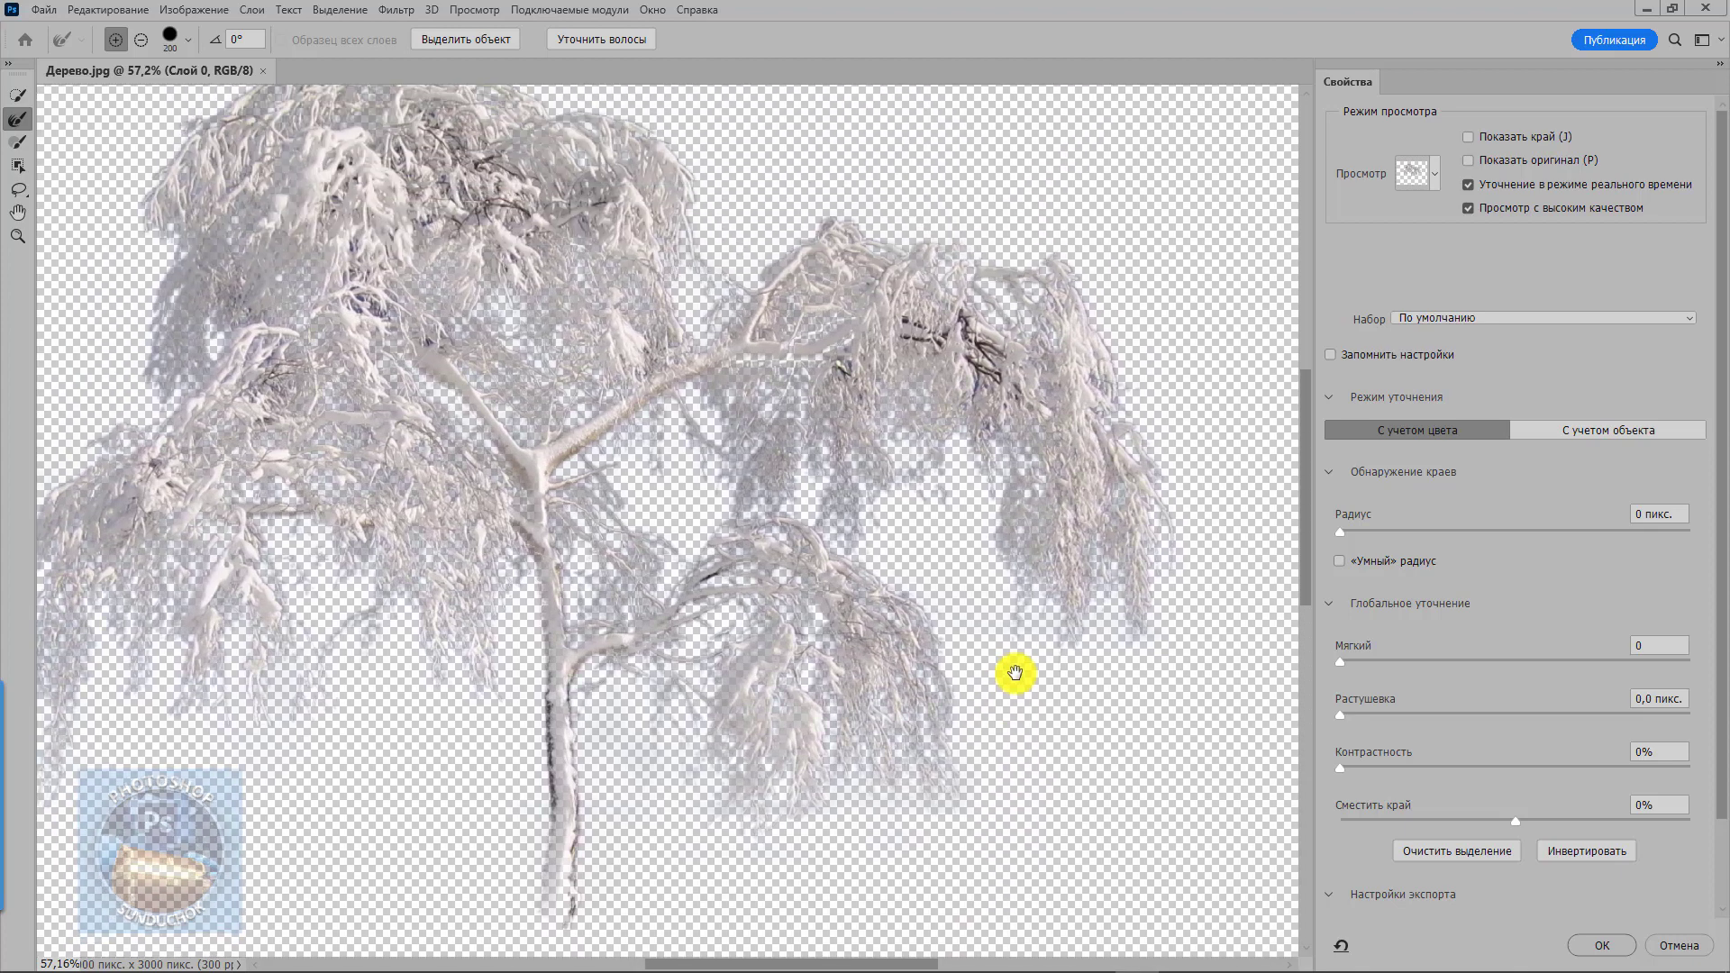
left_click_drag(850, 463, 945, 548)
mouse_move(1127, 606)
left_mouse_down()
mouse_move(1147, 590)
mouse_move(1124, 598)
left_mouse_up()
mouse_move(691, 495)
left_mouse_down()
mouse_move(857, 579)
mouse_move(767, 462)
left_mouse_up()
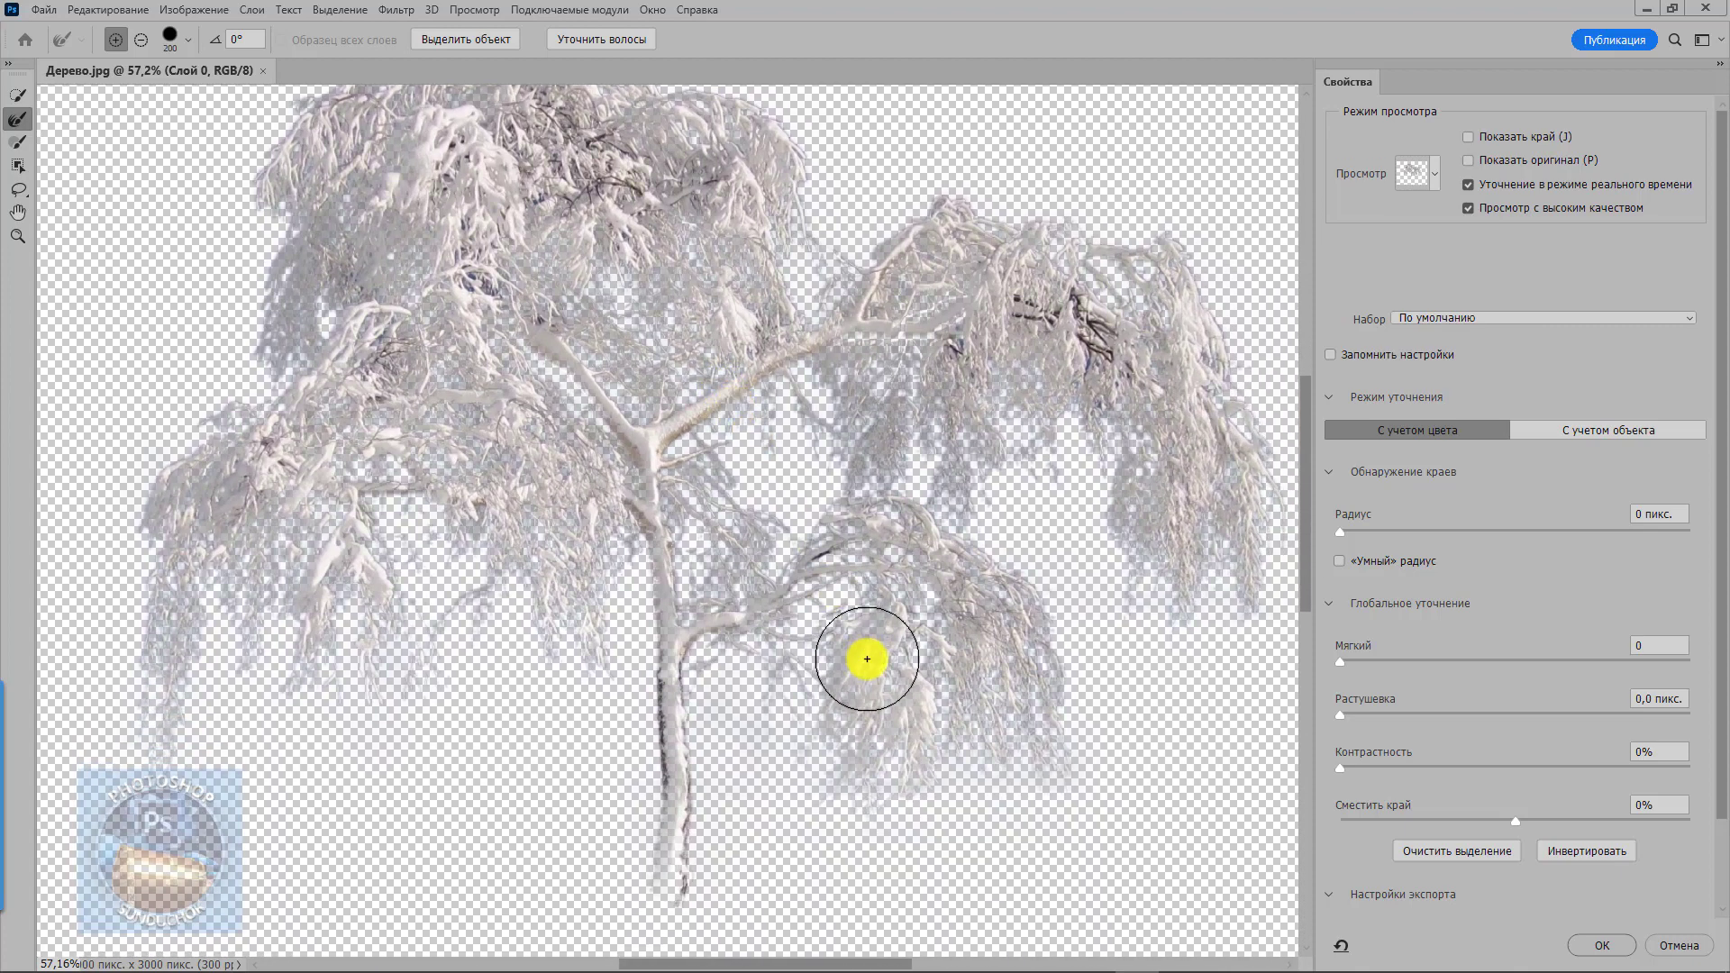
scroll(868, 657, "up", 2)
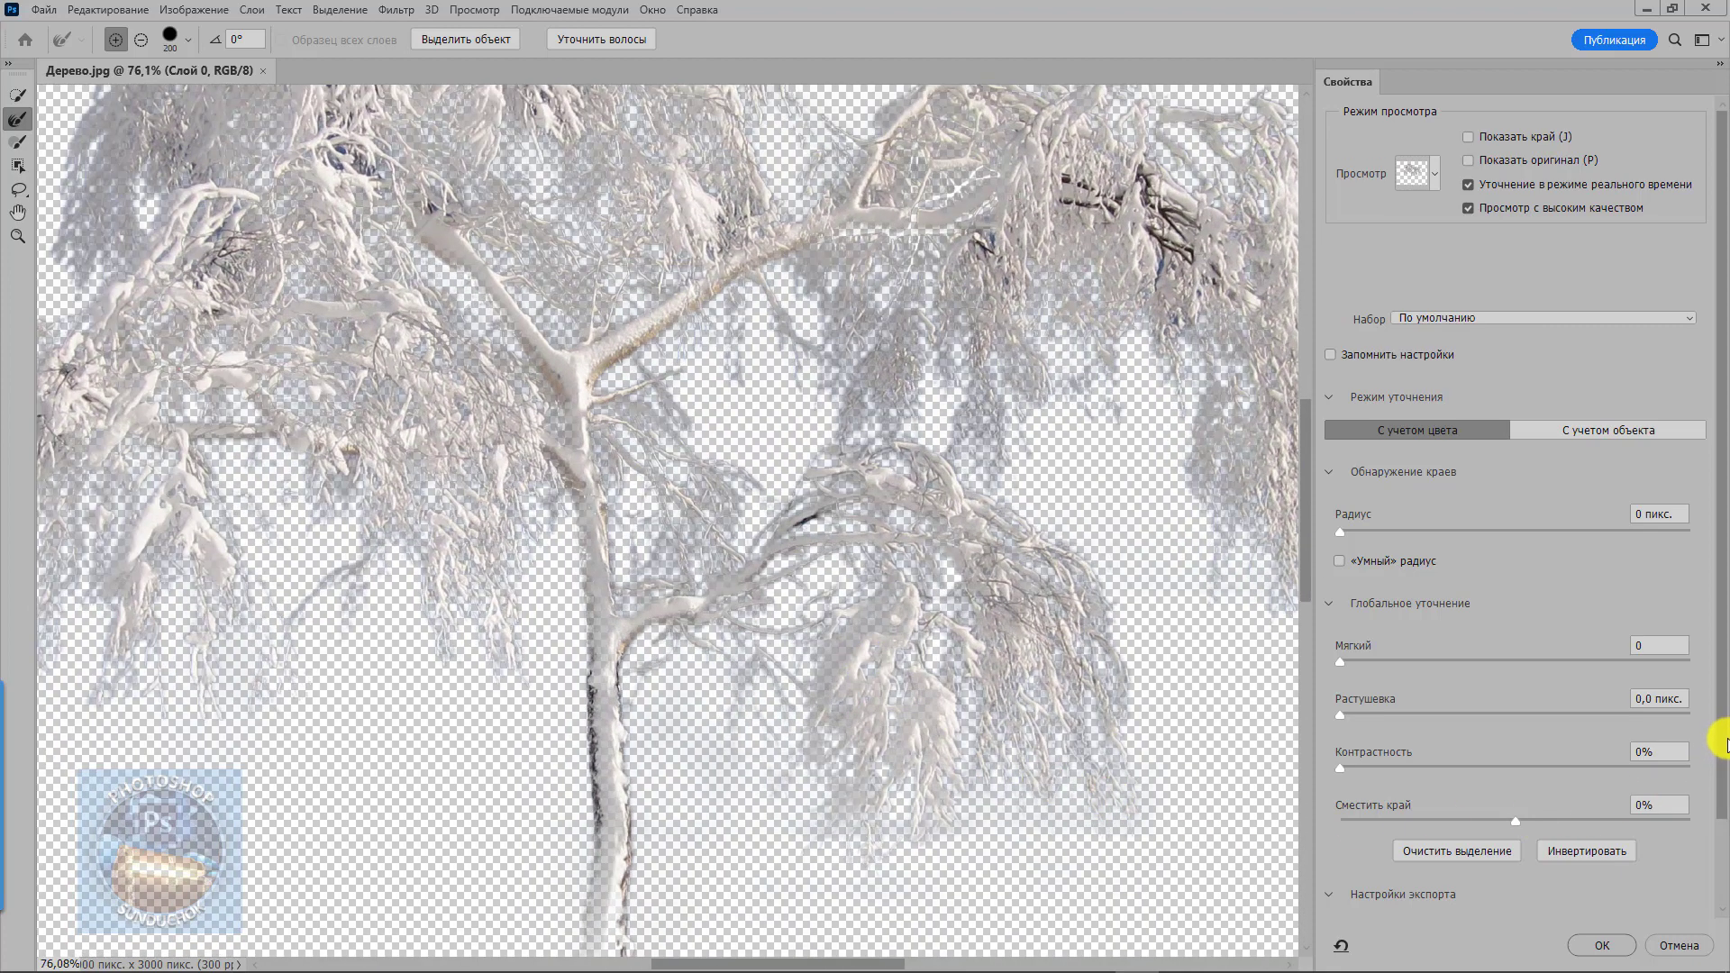
left_click_drag(1719, 734, 1723, 915)
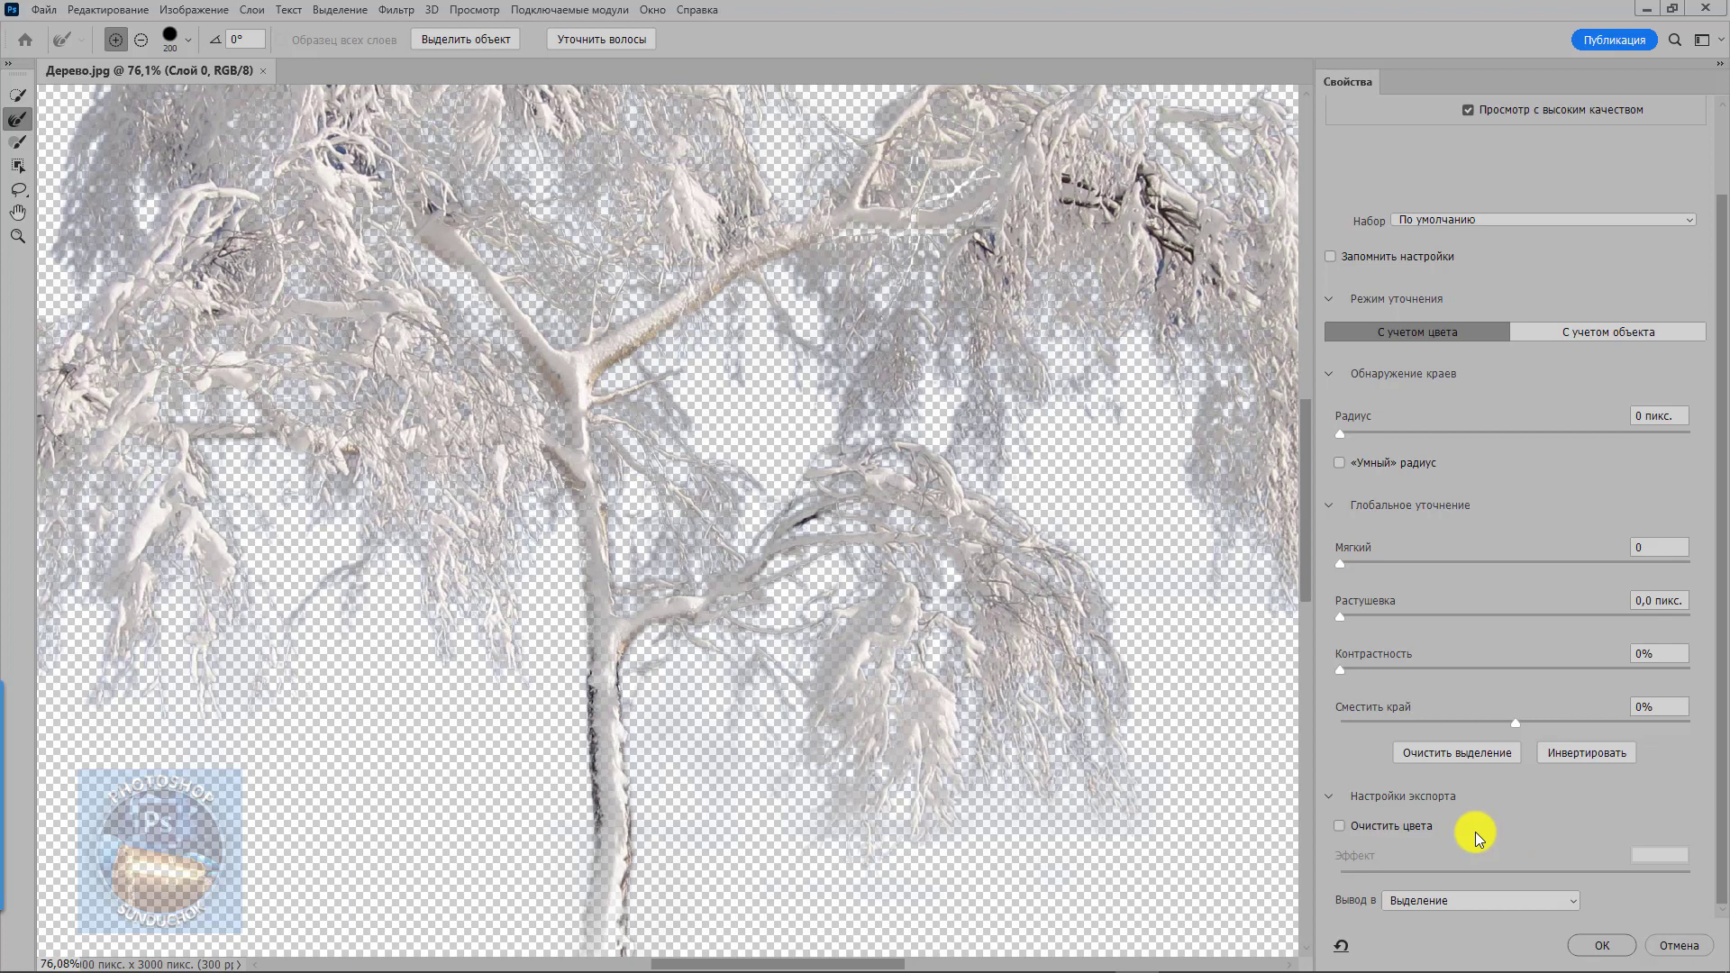
- Leave Decontaminate Colors off and output to New Layer with Layer Mask
left_click(1342, 828)
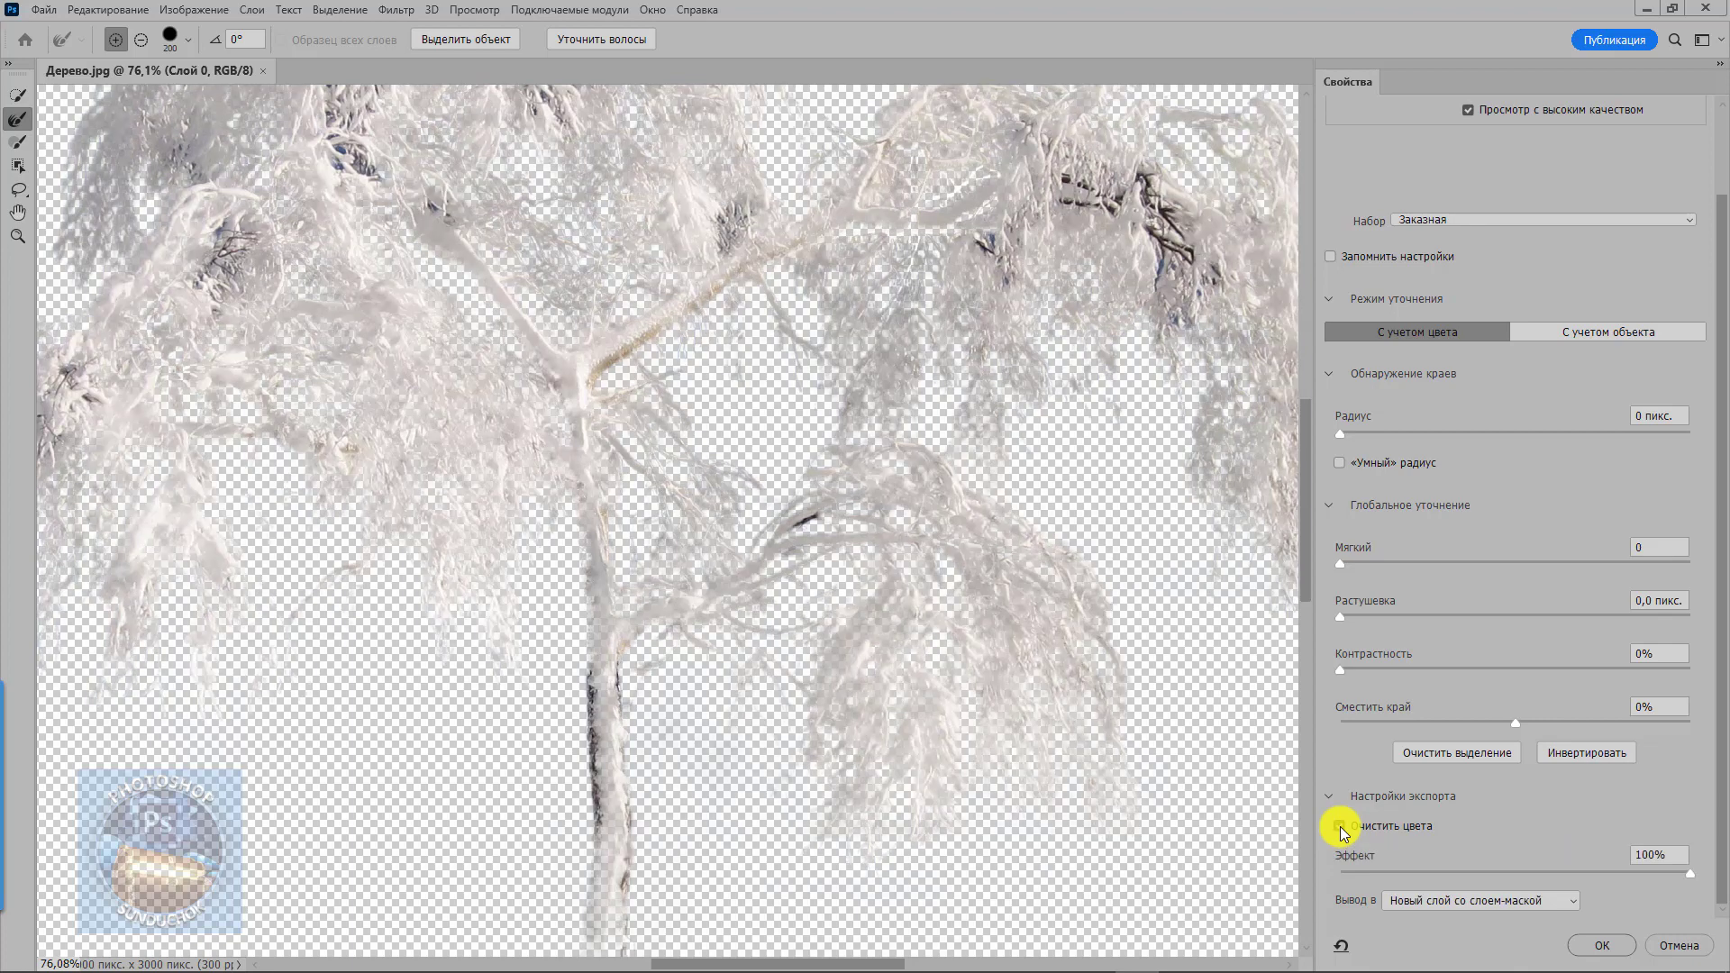
left_click(1341, 828)
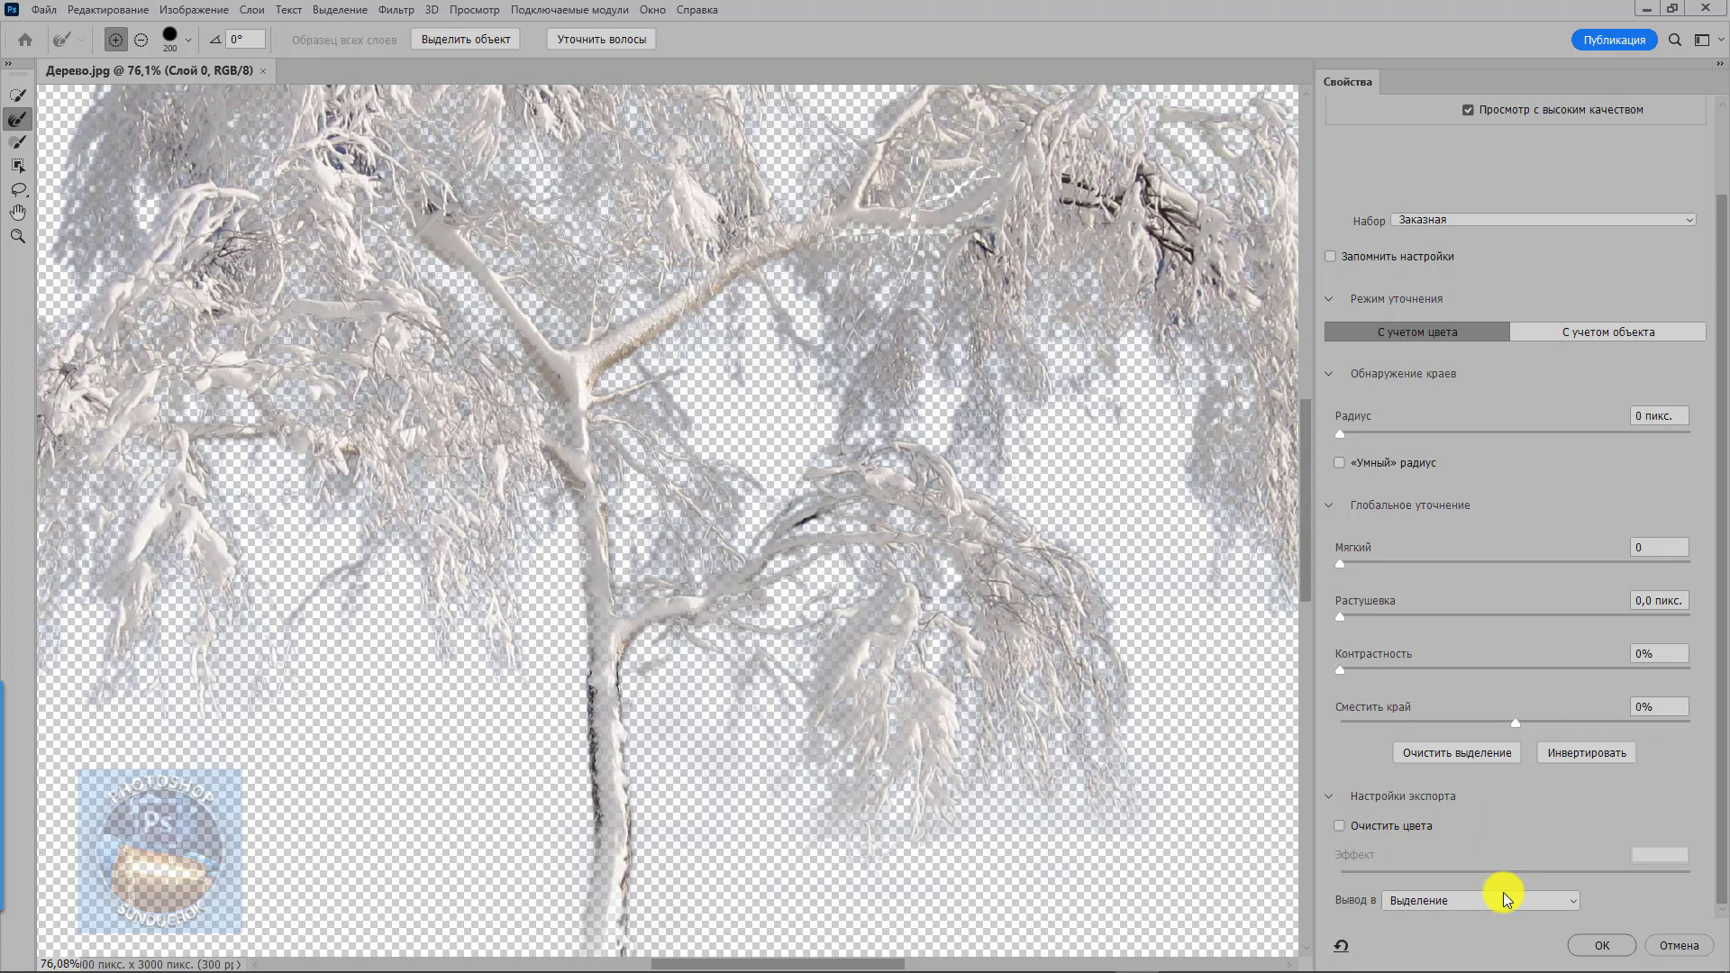
left_click(1537, 903)
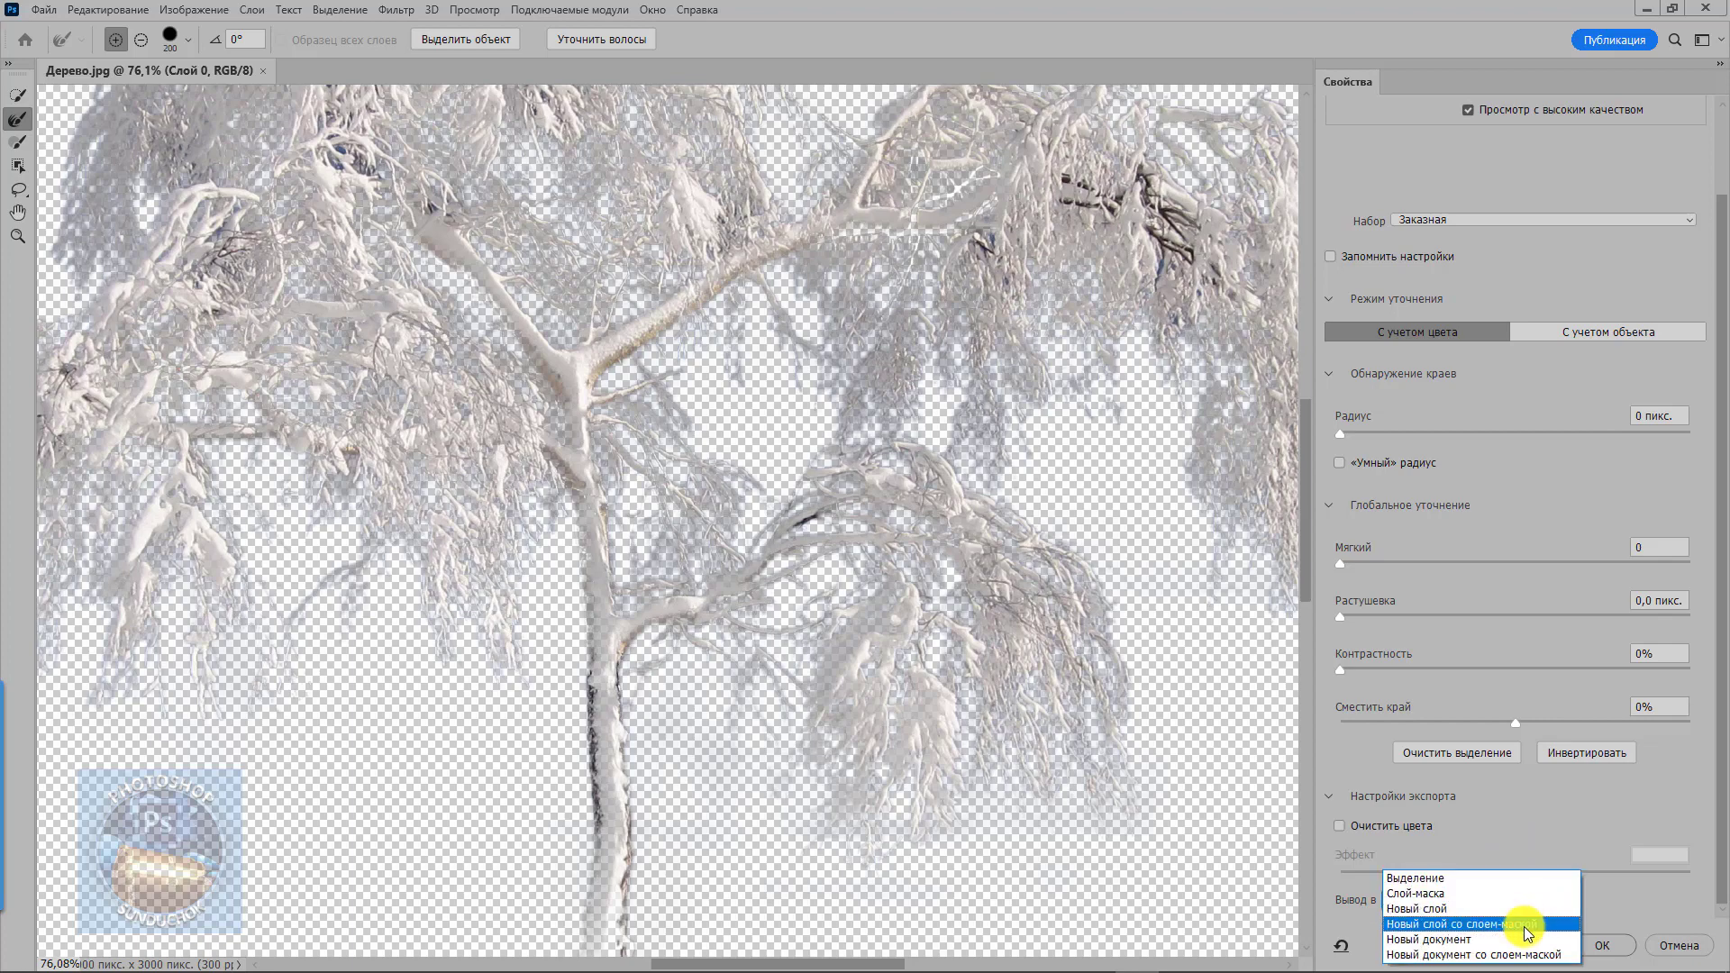
left_click(1525, 925)
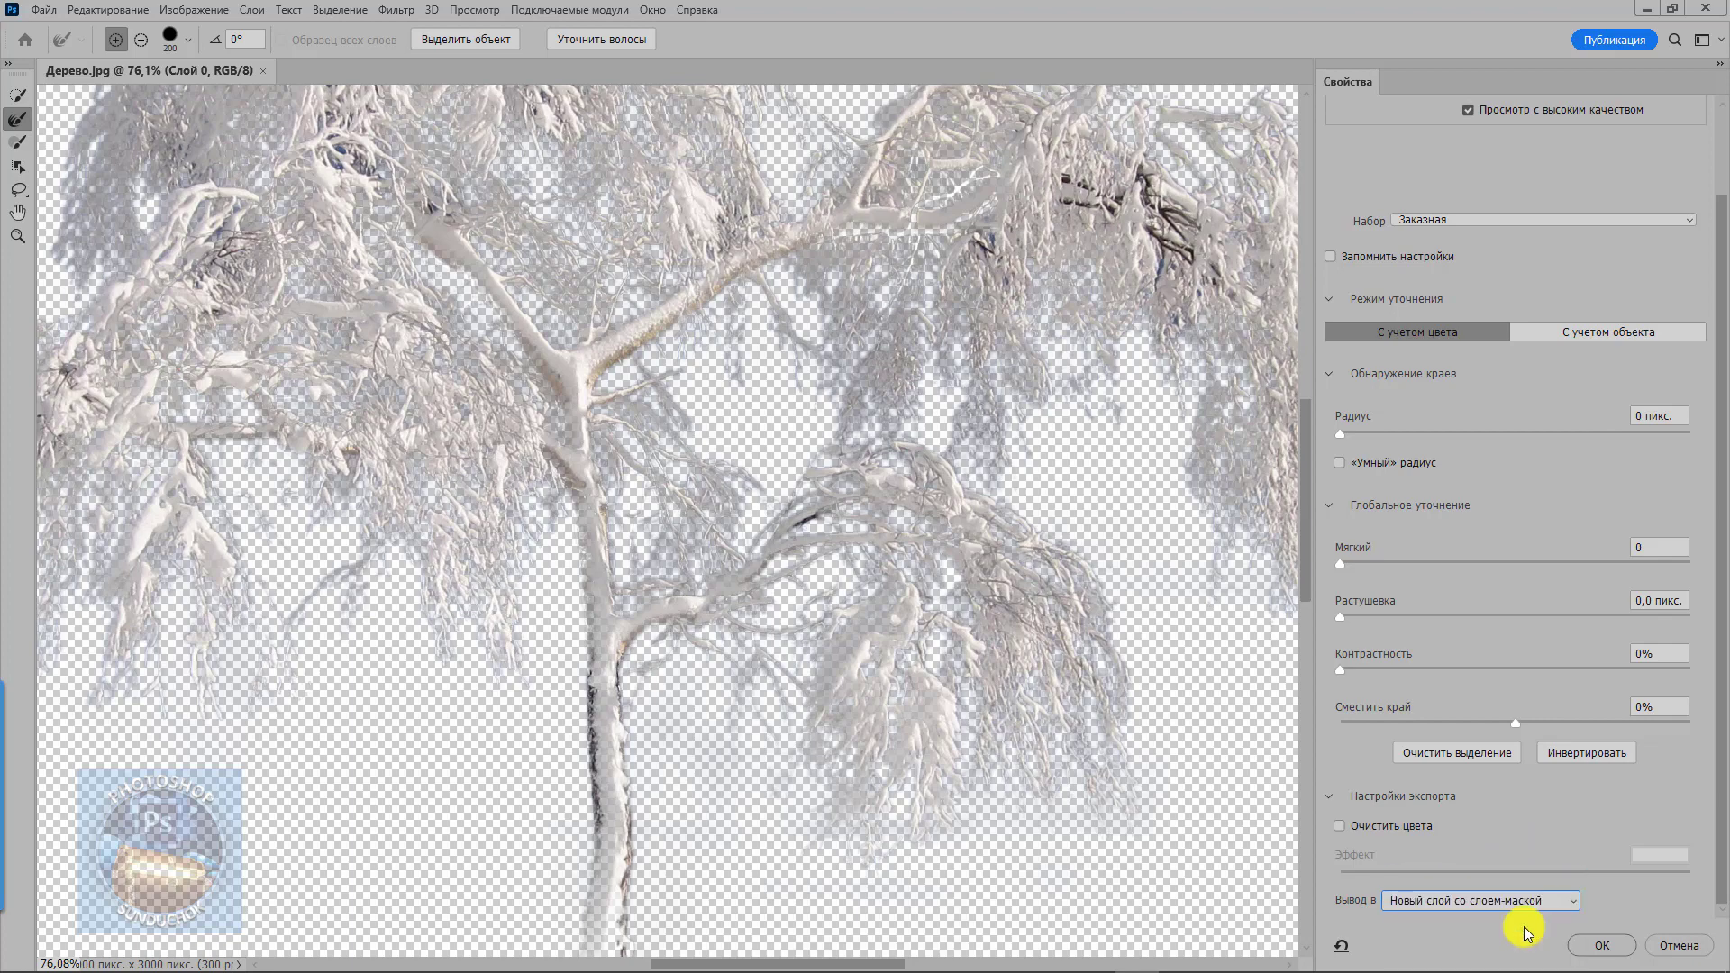
key("Return")
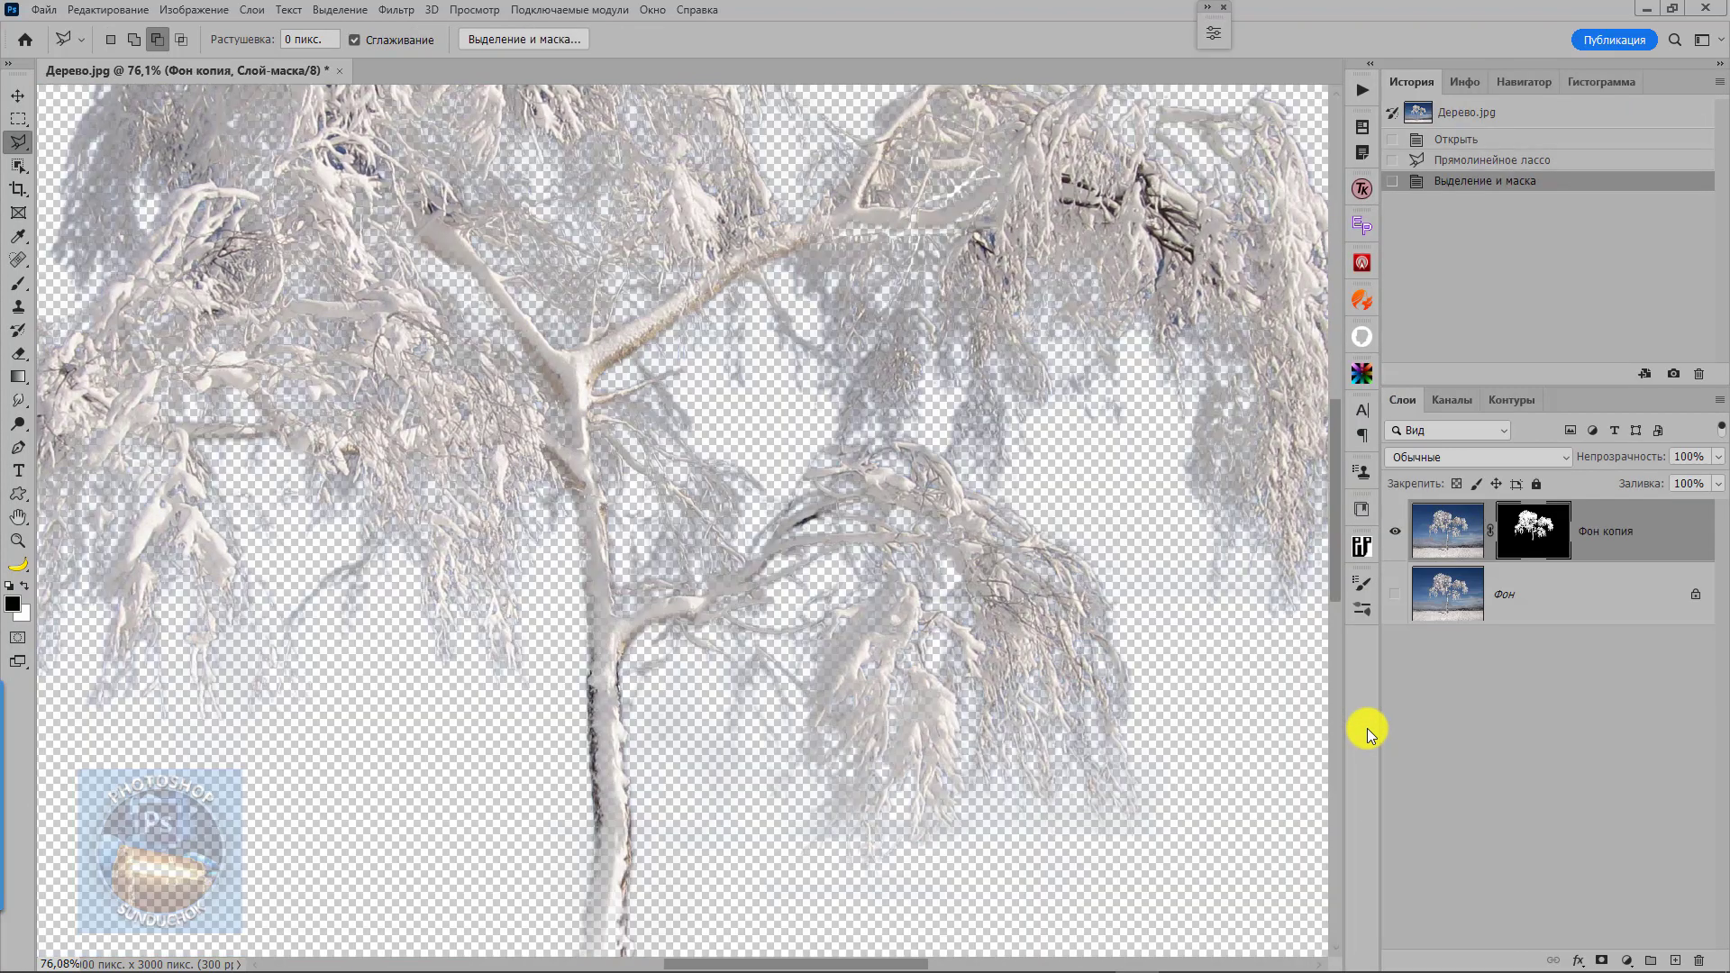
- Fit the image, select the original Фон layer, and bring up the fill and adjustment layer list
key("ctrl+0")
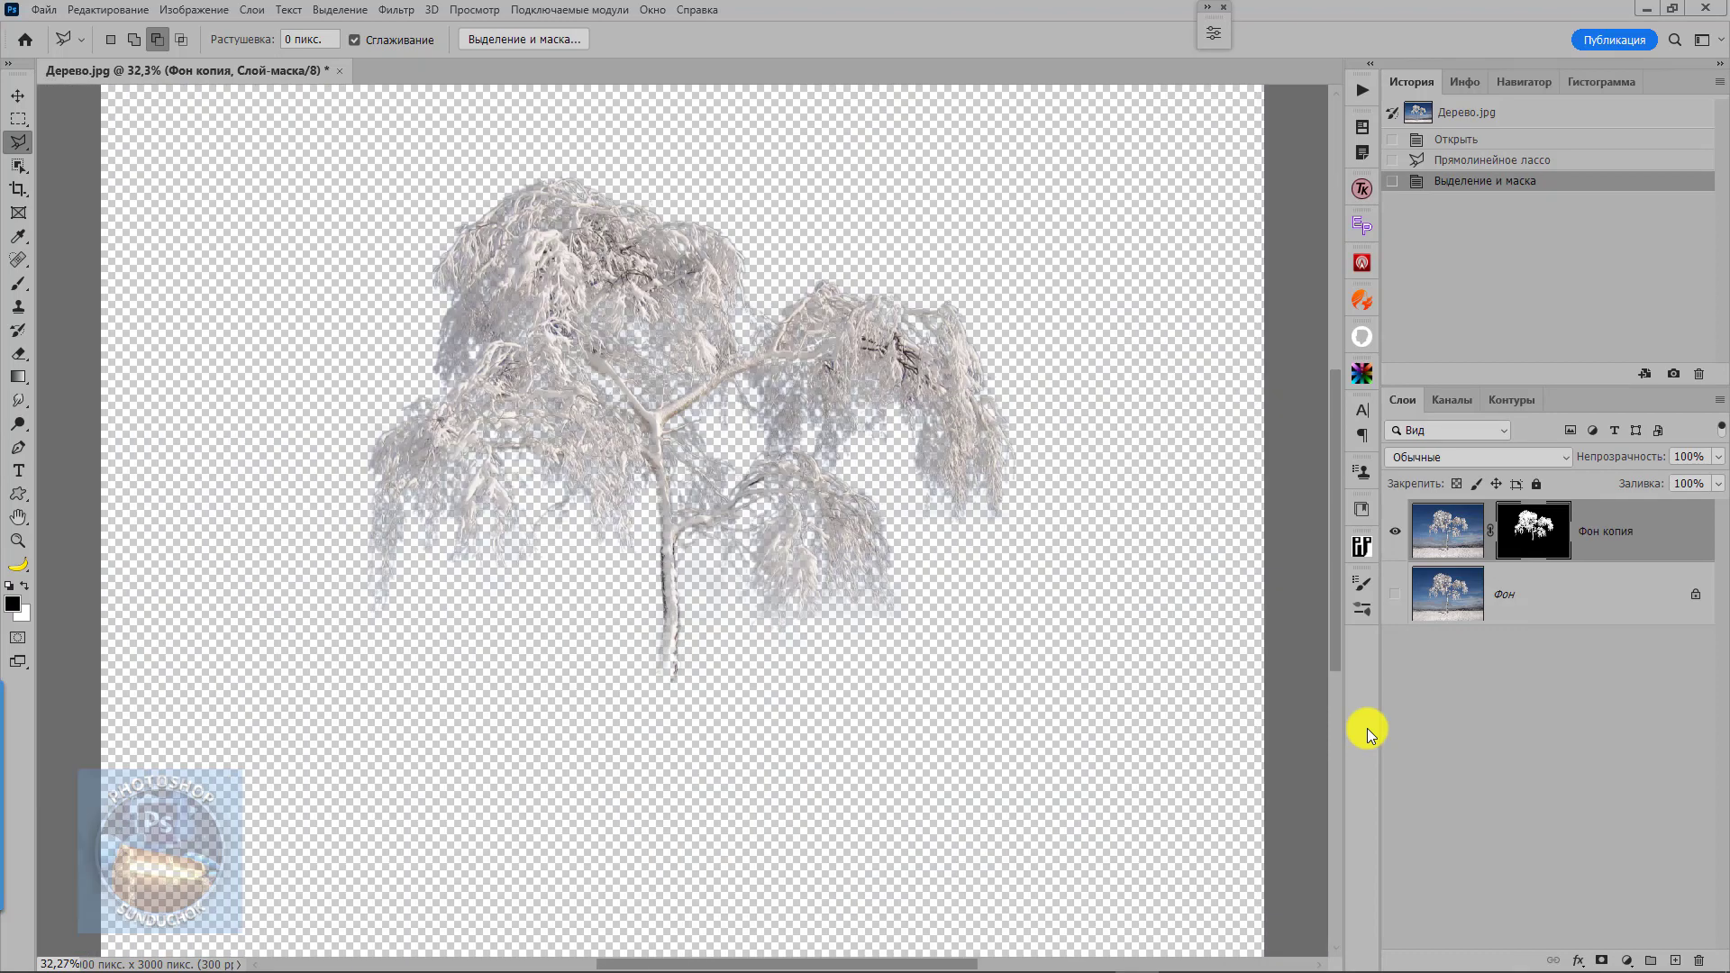
scroll(1000, 666, "down", 2)
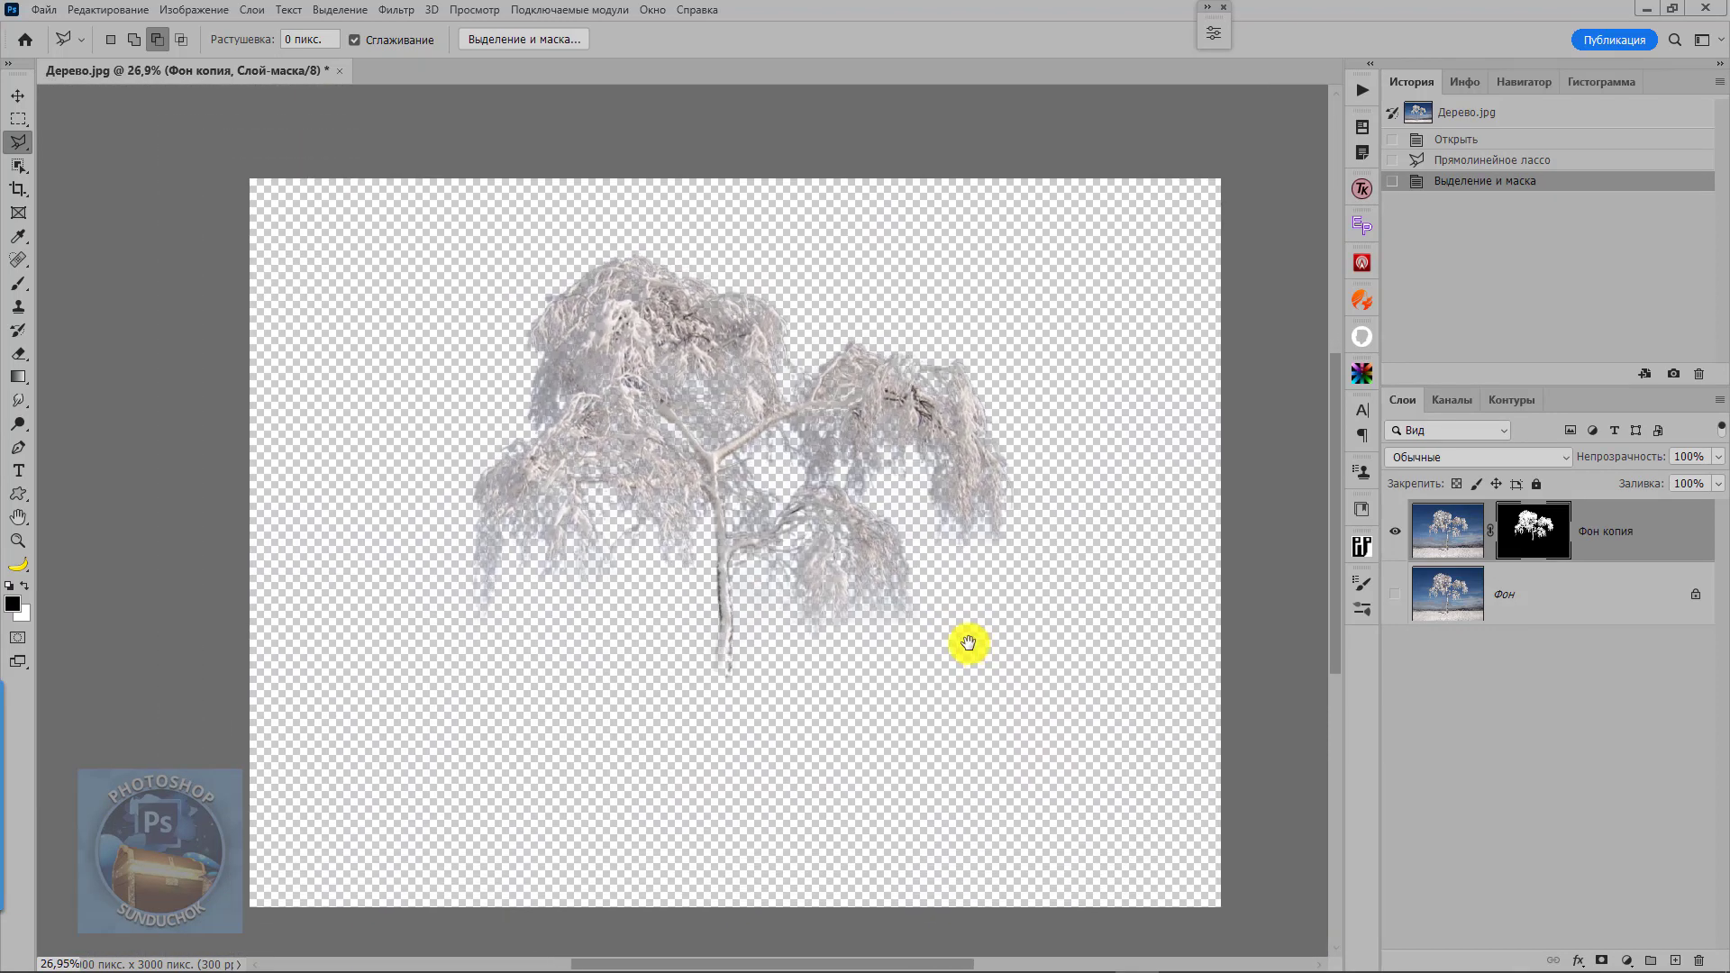
left_click_drag(968, 644, 920, 601)
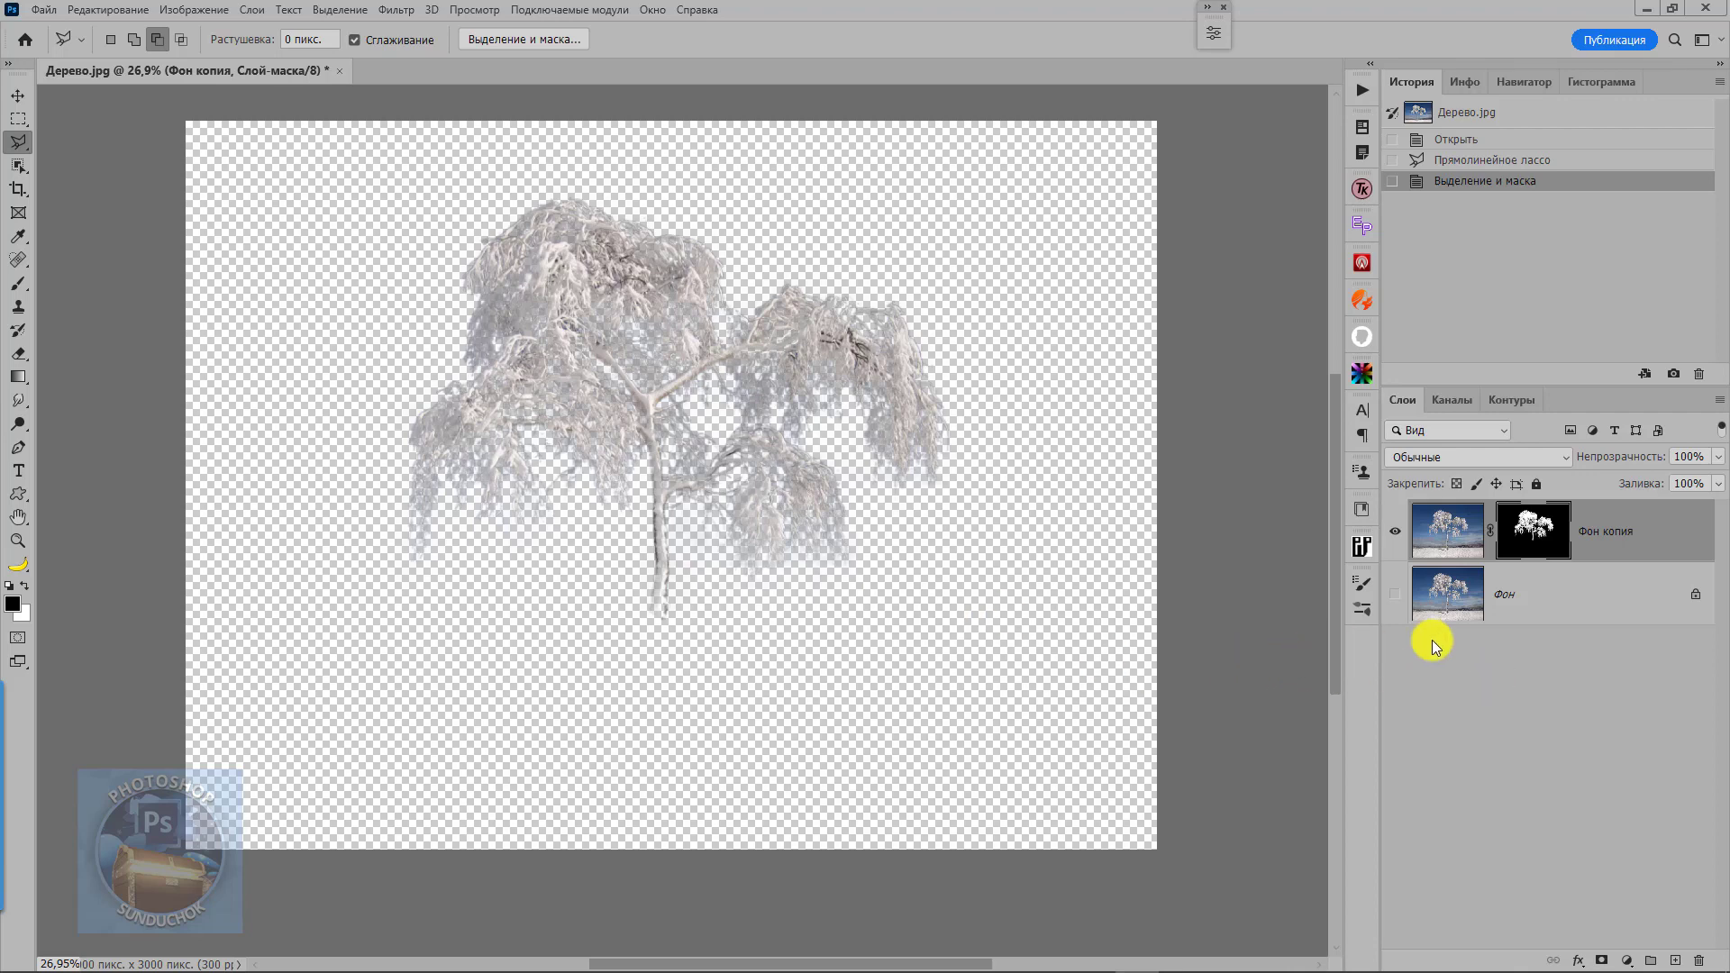
left_click(1536, 592)
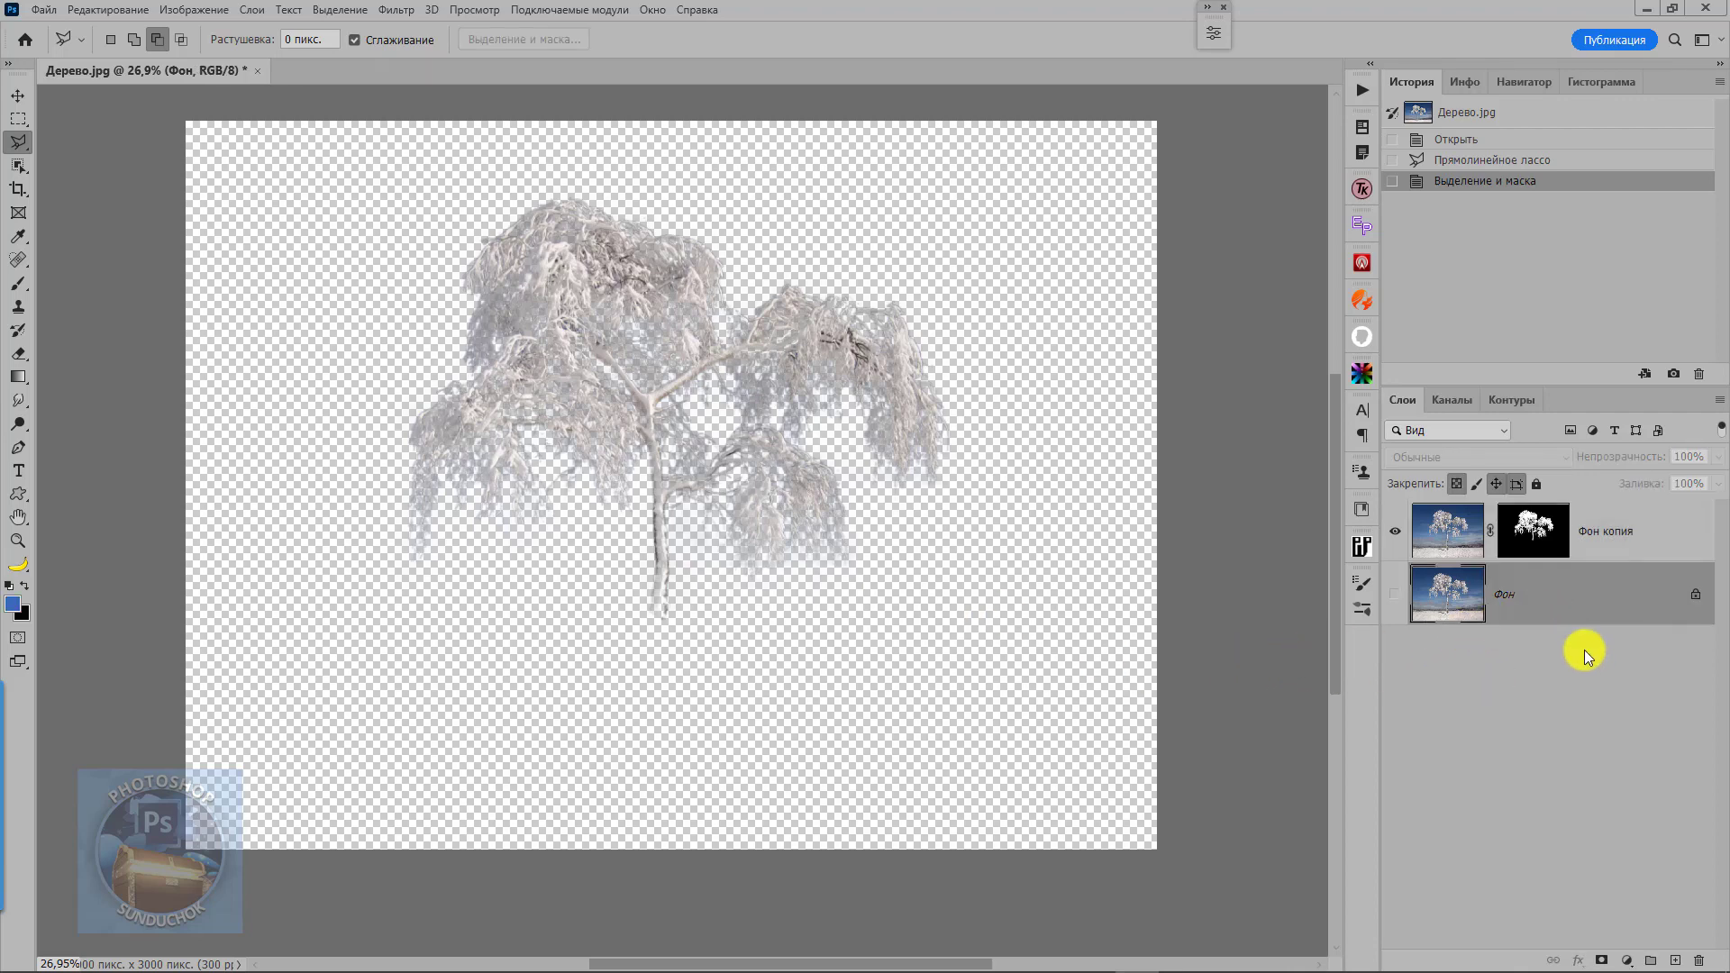
left_click(1629, 963)
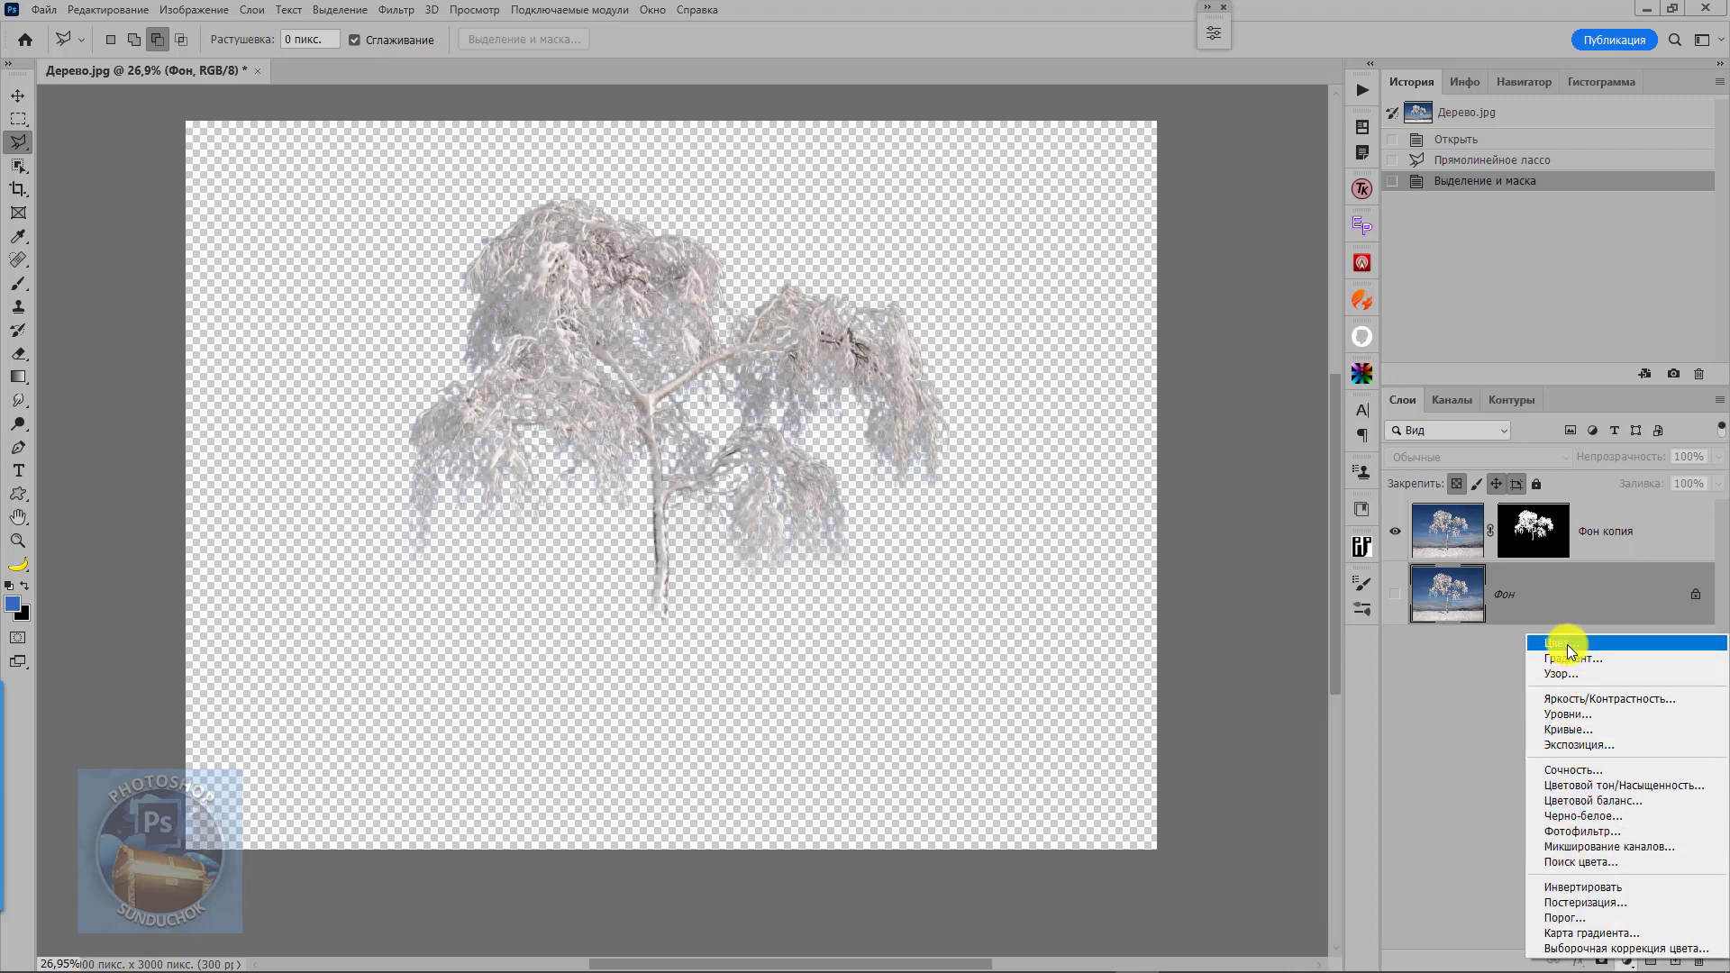
- Add a neutral grey Solid Color fill layer, Заливка цветом 1, and reselect Фон копия
left_click(1552, 755)
left_click(1172, 546)
left_click_drag(1173, 547, 1154, 551)
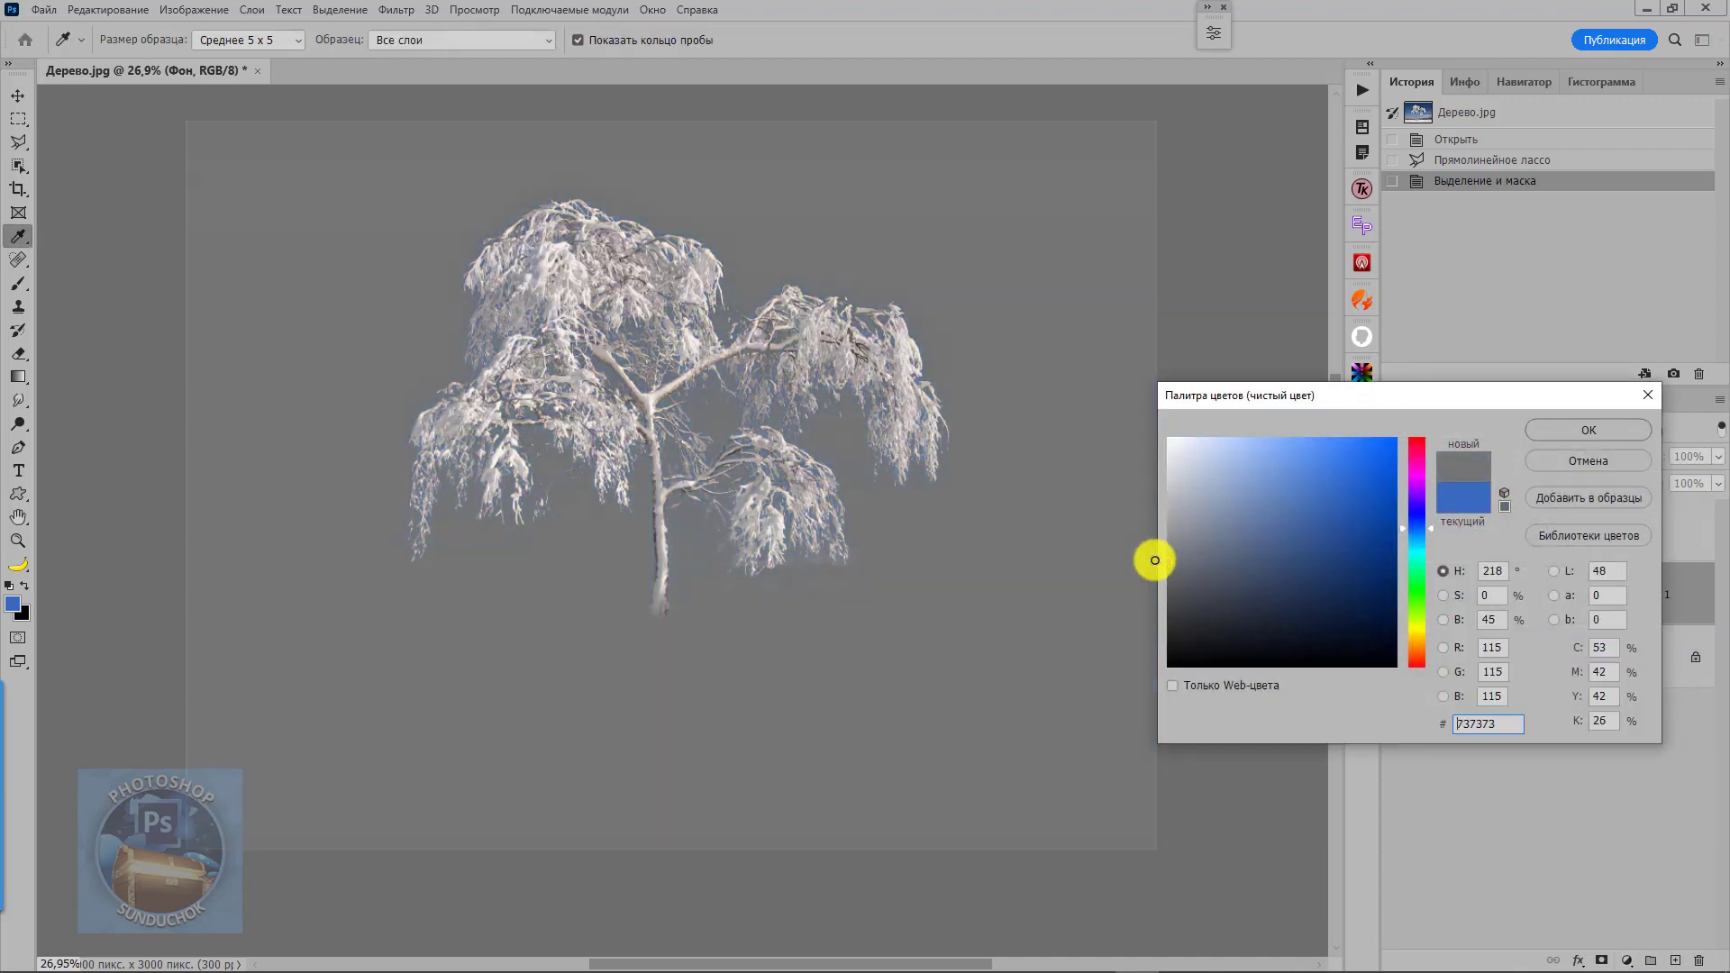
left_click(1552, 433)
scroll(682, 494, "up", 3)
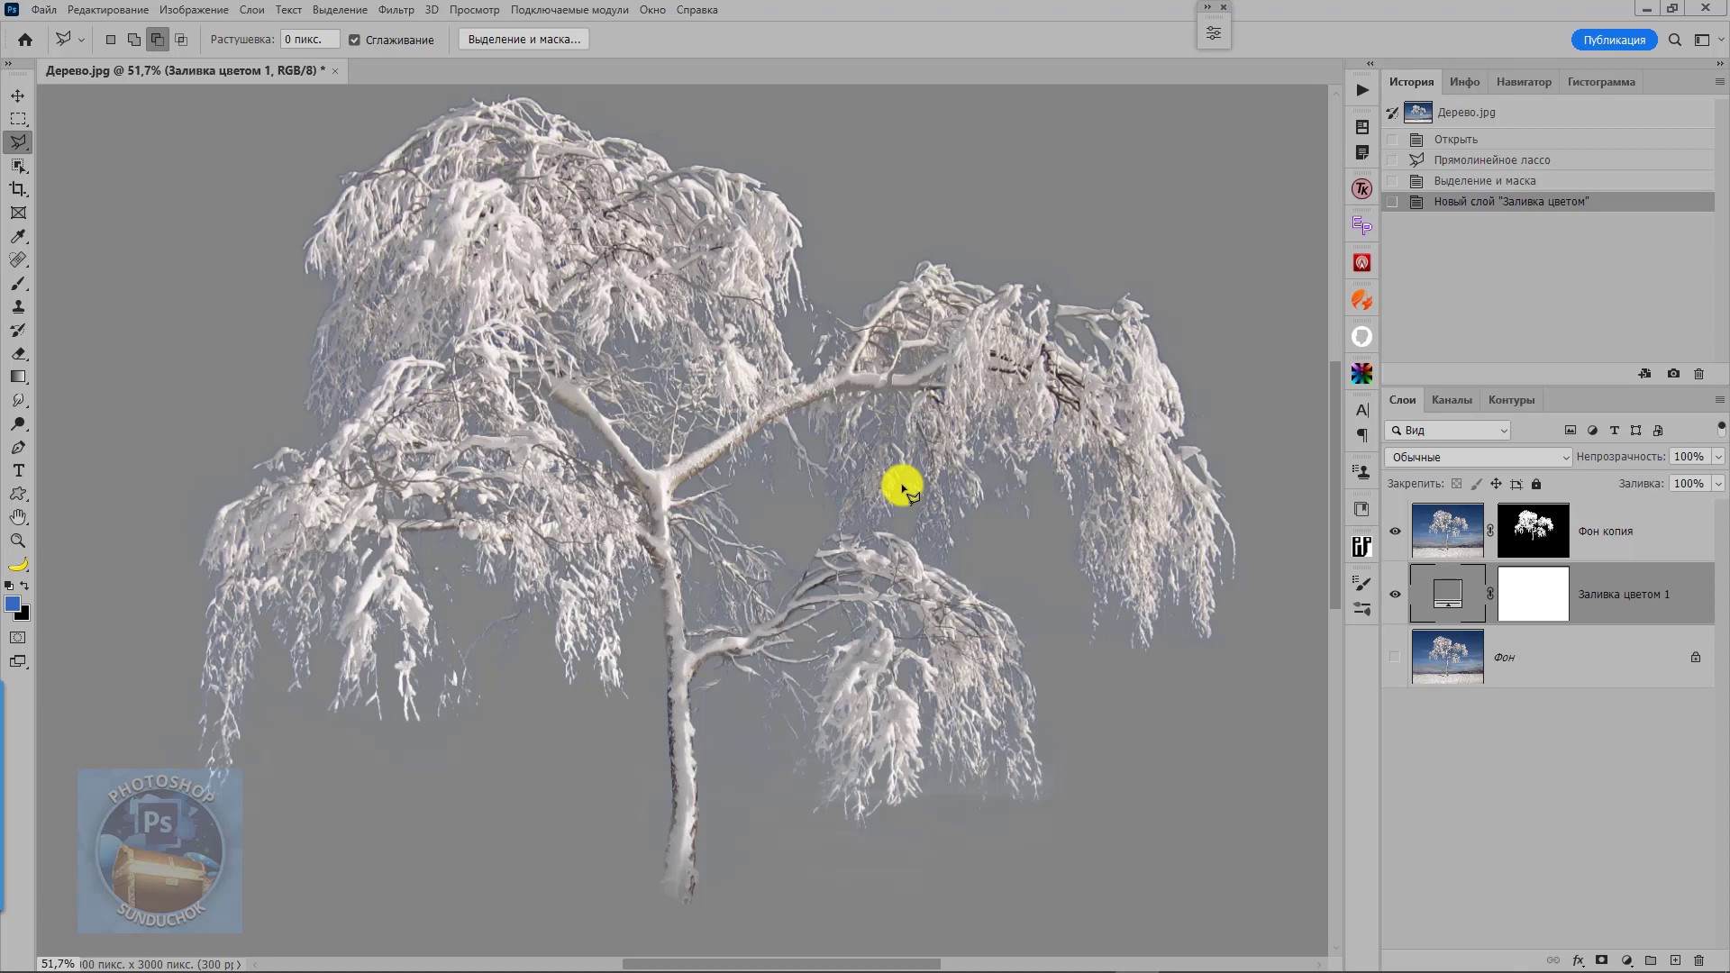
left_click(1451, 536)
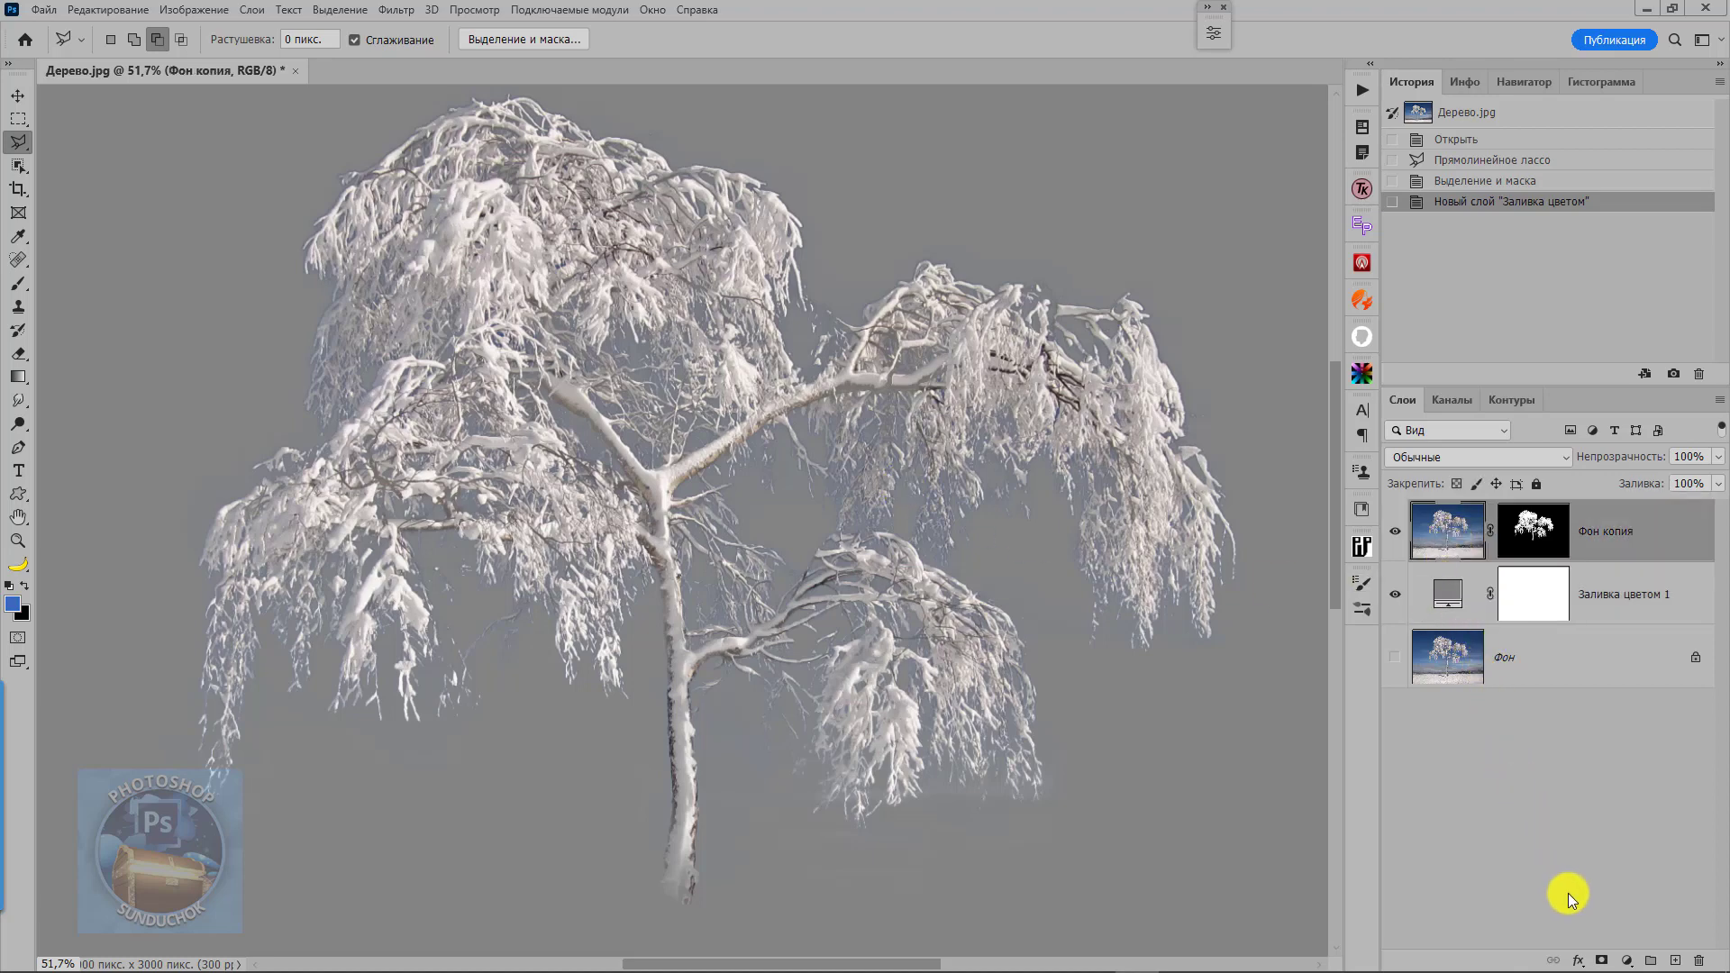
- Add a Hue/Saturation adjustment layer clipped to the Фон копия tree layer
left_click(1629, 963)
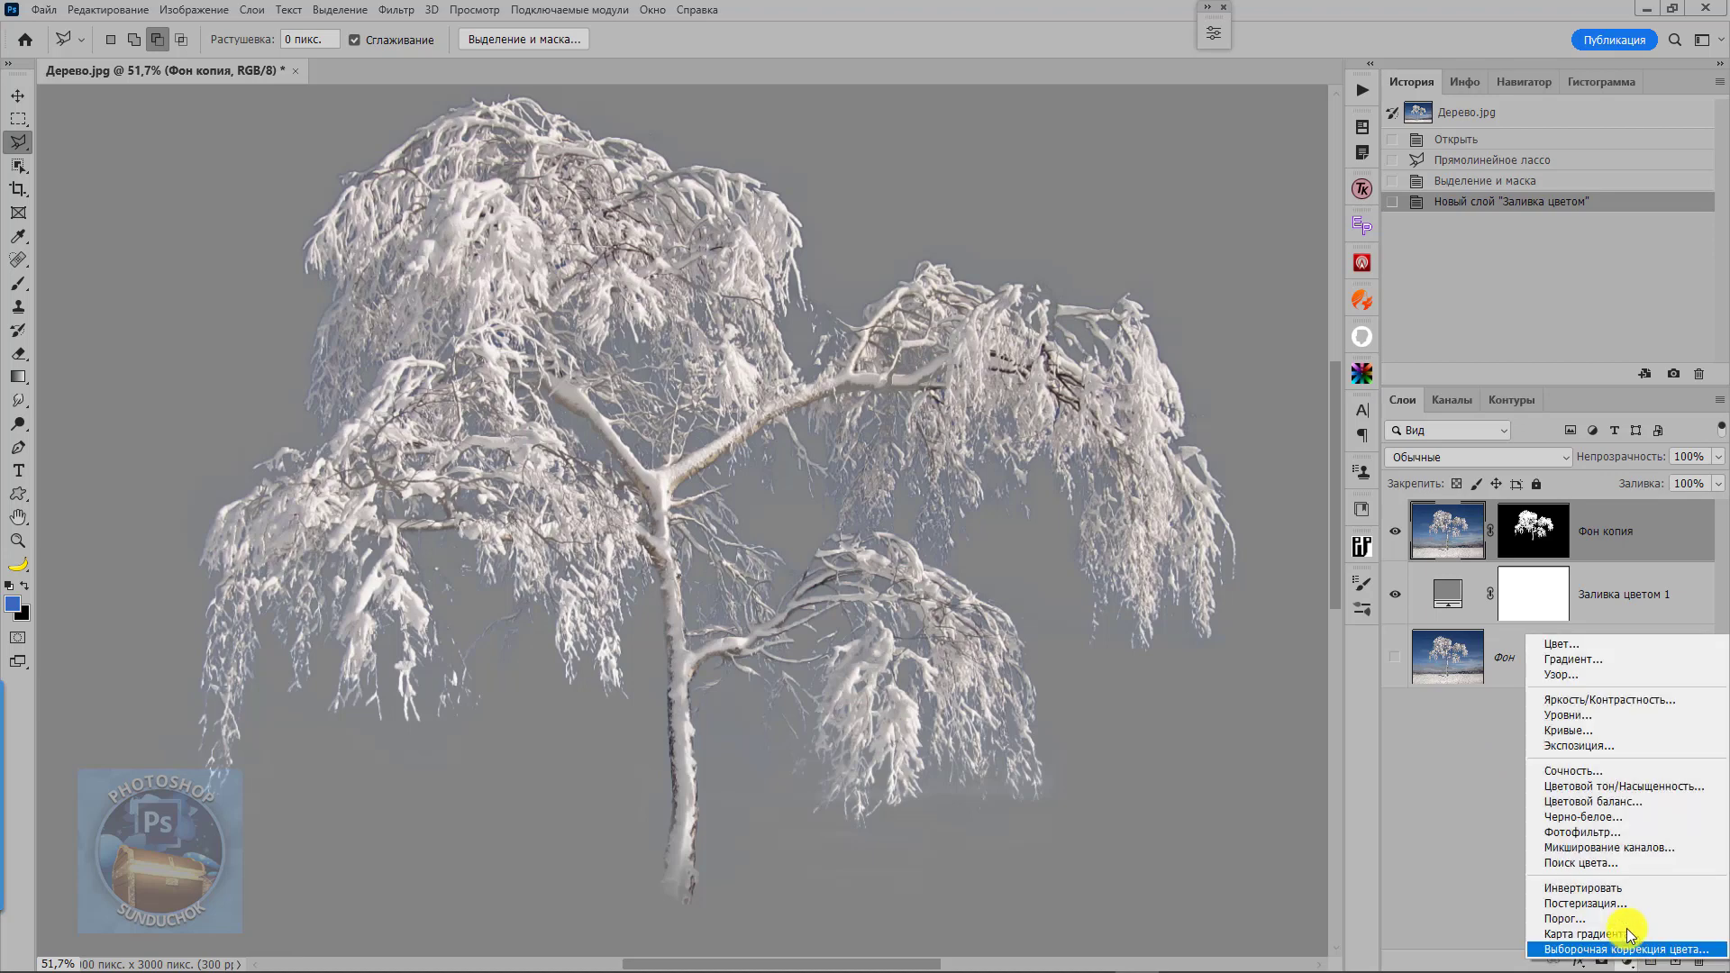
left_click(1613, 787)
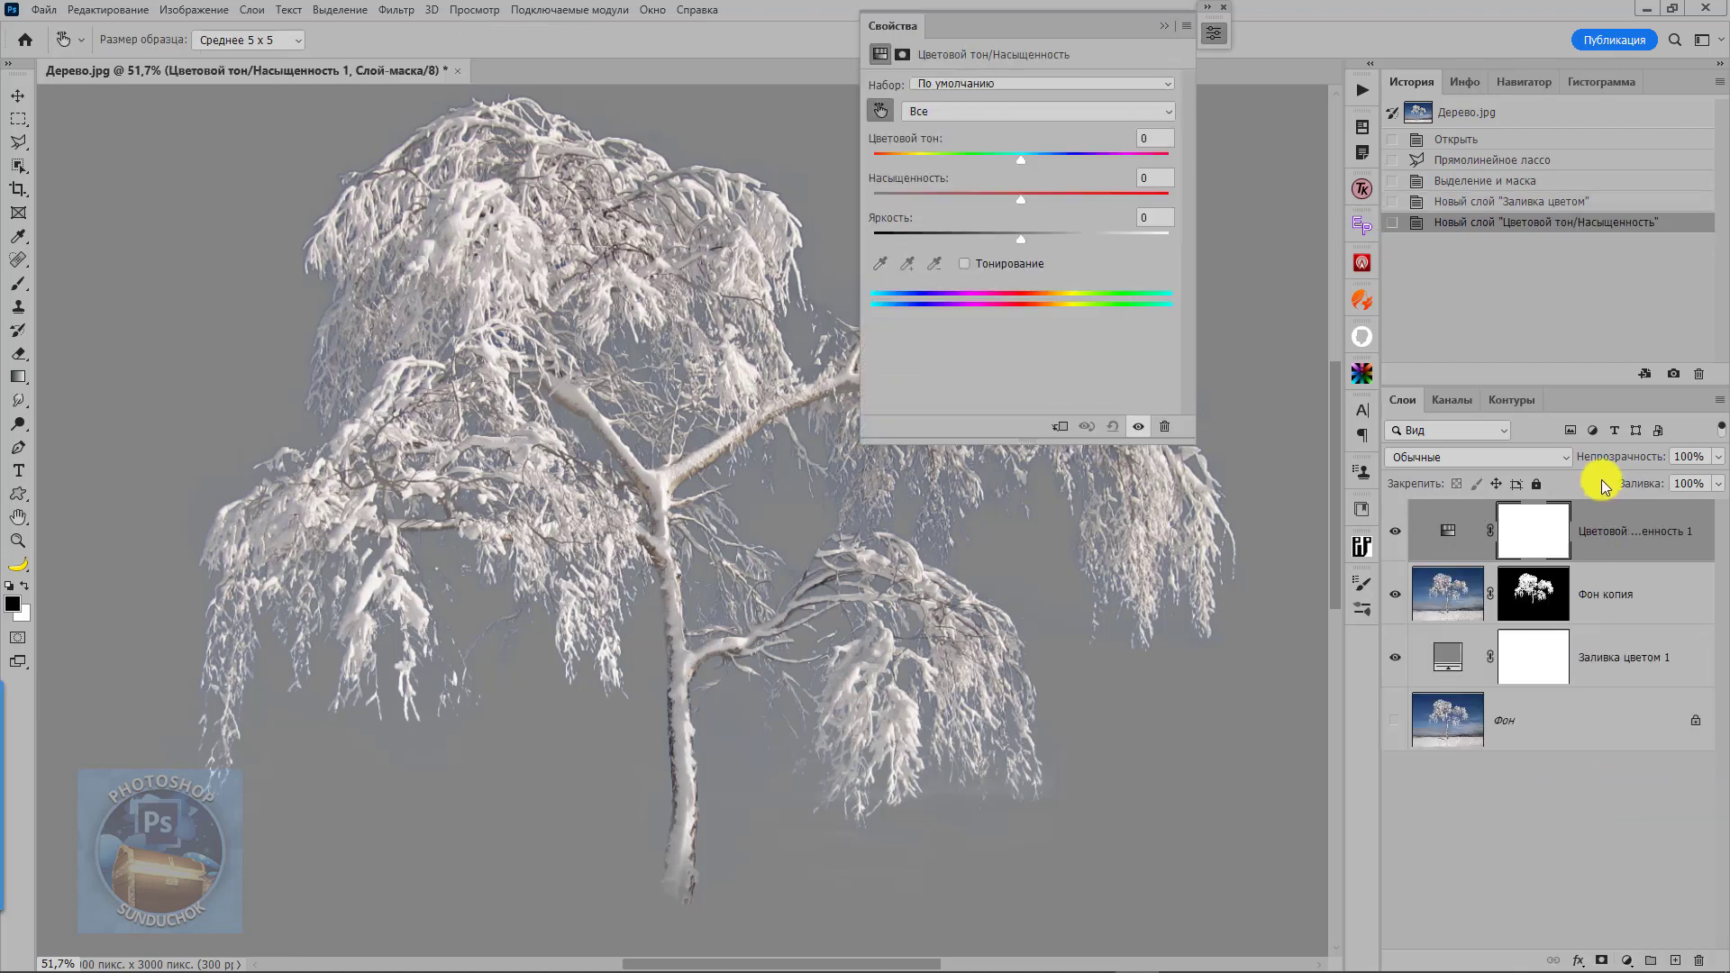
left_click(1059, 426)
left_click(1060, 427)
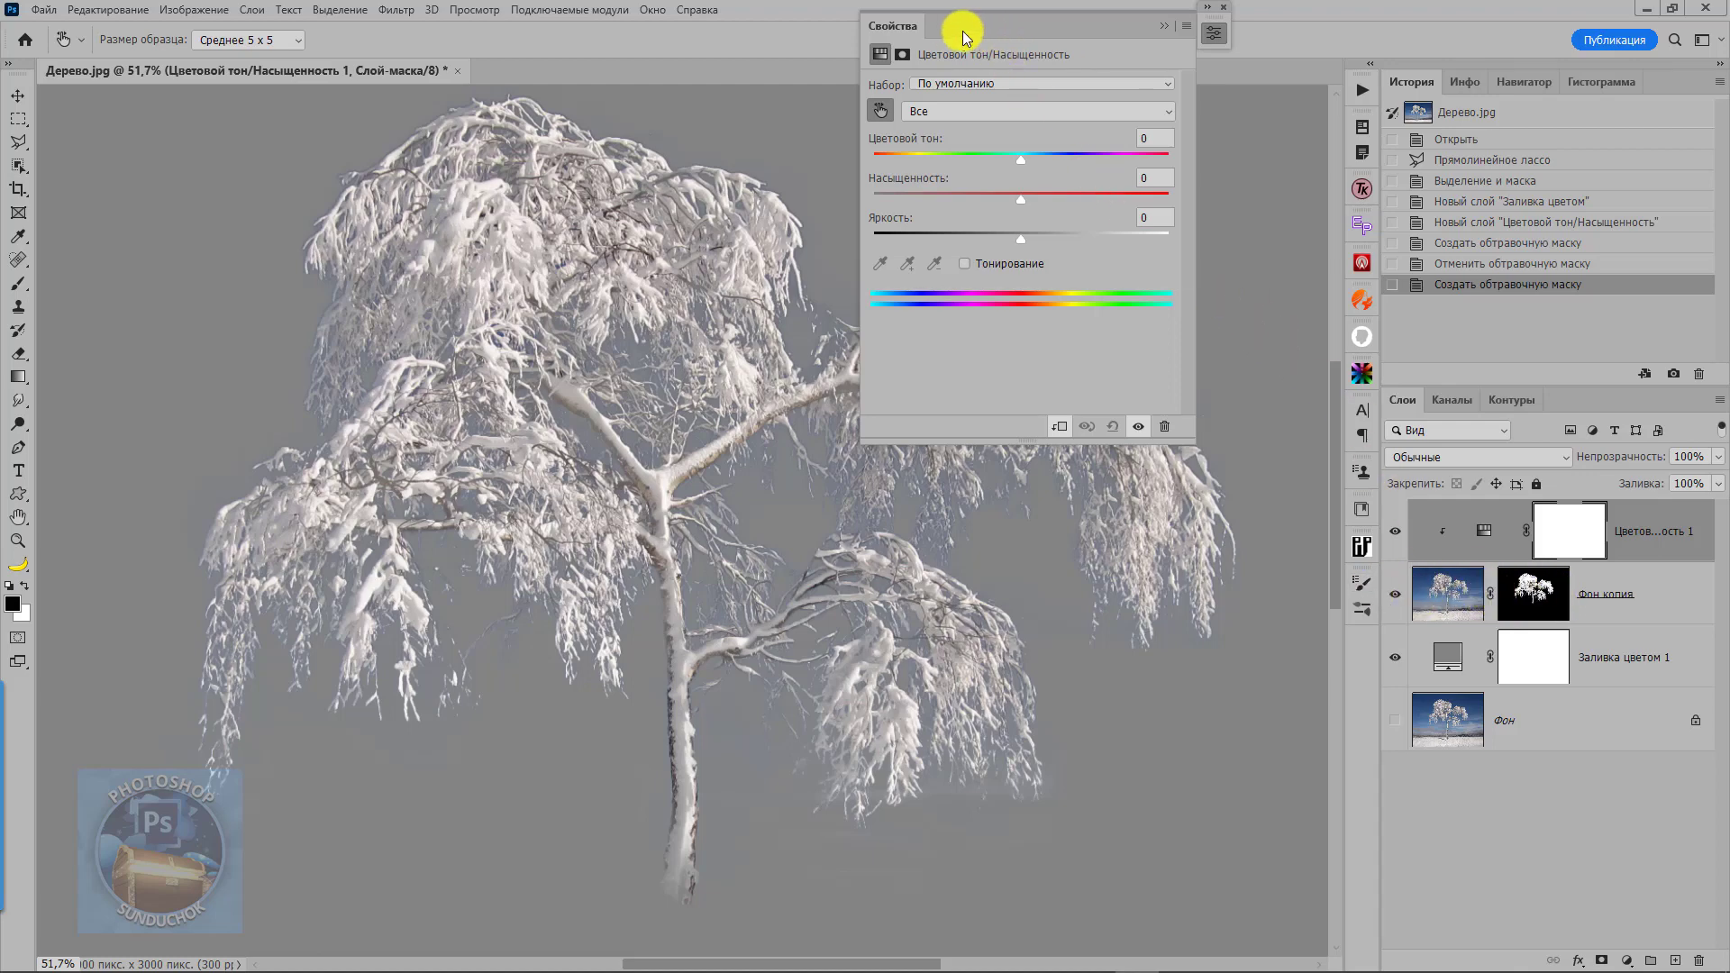
- Sample the bluish branch fringe with the targeted tool and drag Blues saturation down to -98
left_click_drag(964, 31, 1174, 41)
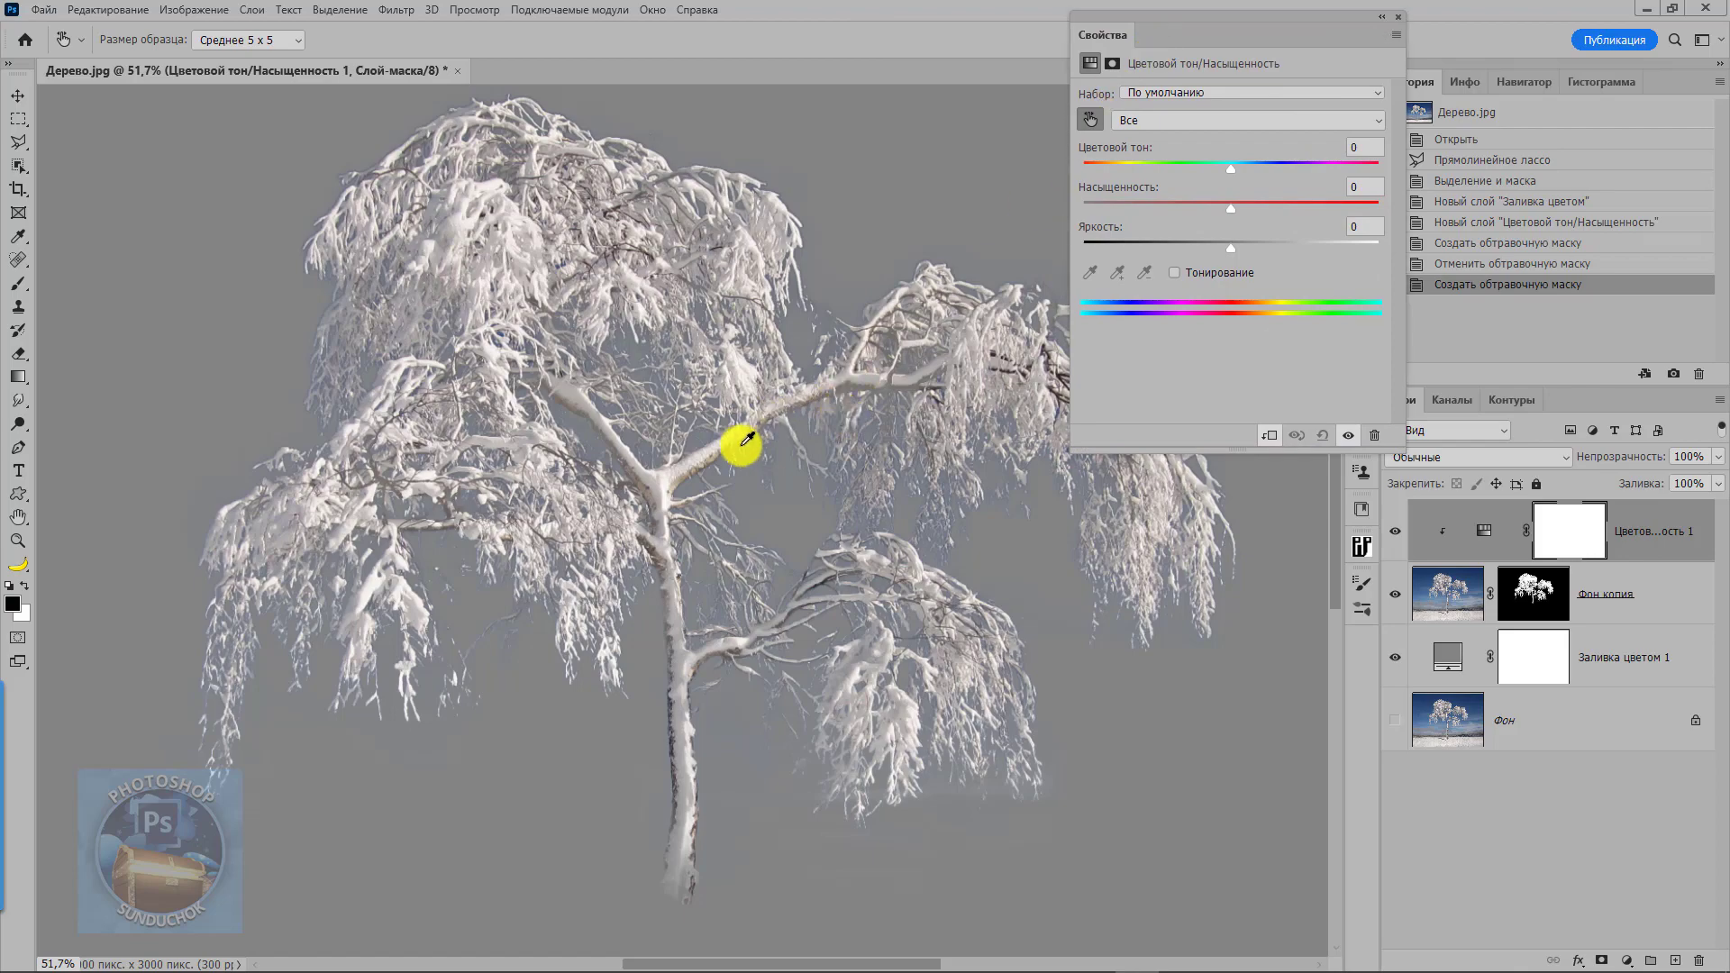
scroll(745, 438, "up", 5)
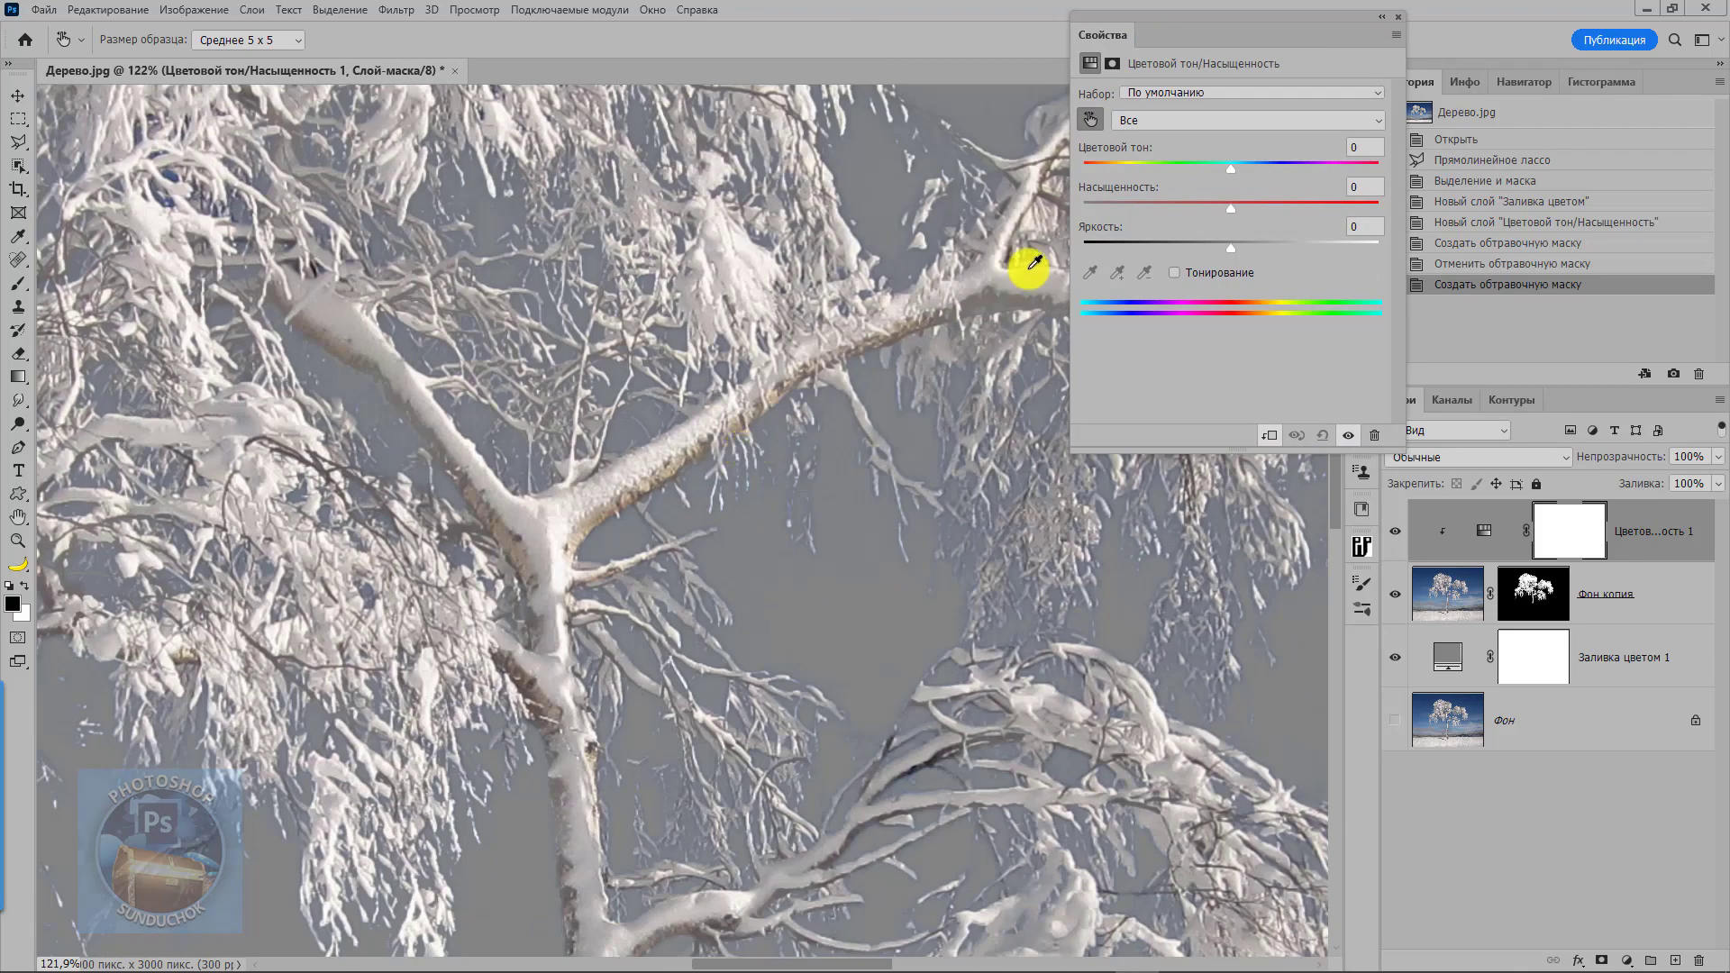
left_click(1096, 127)
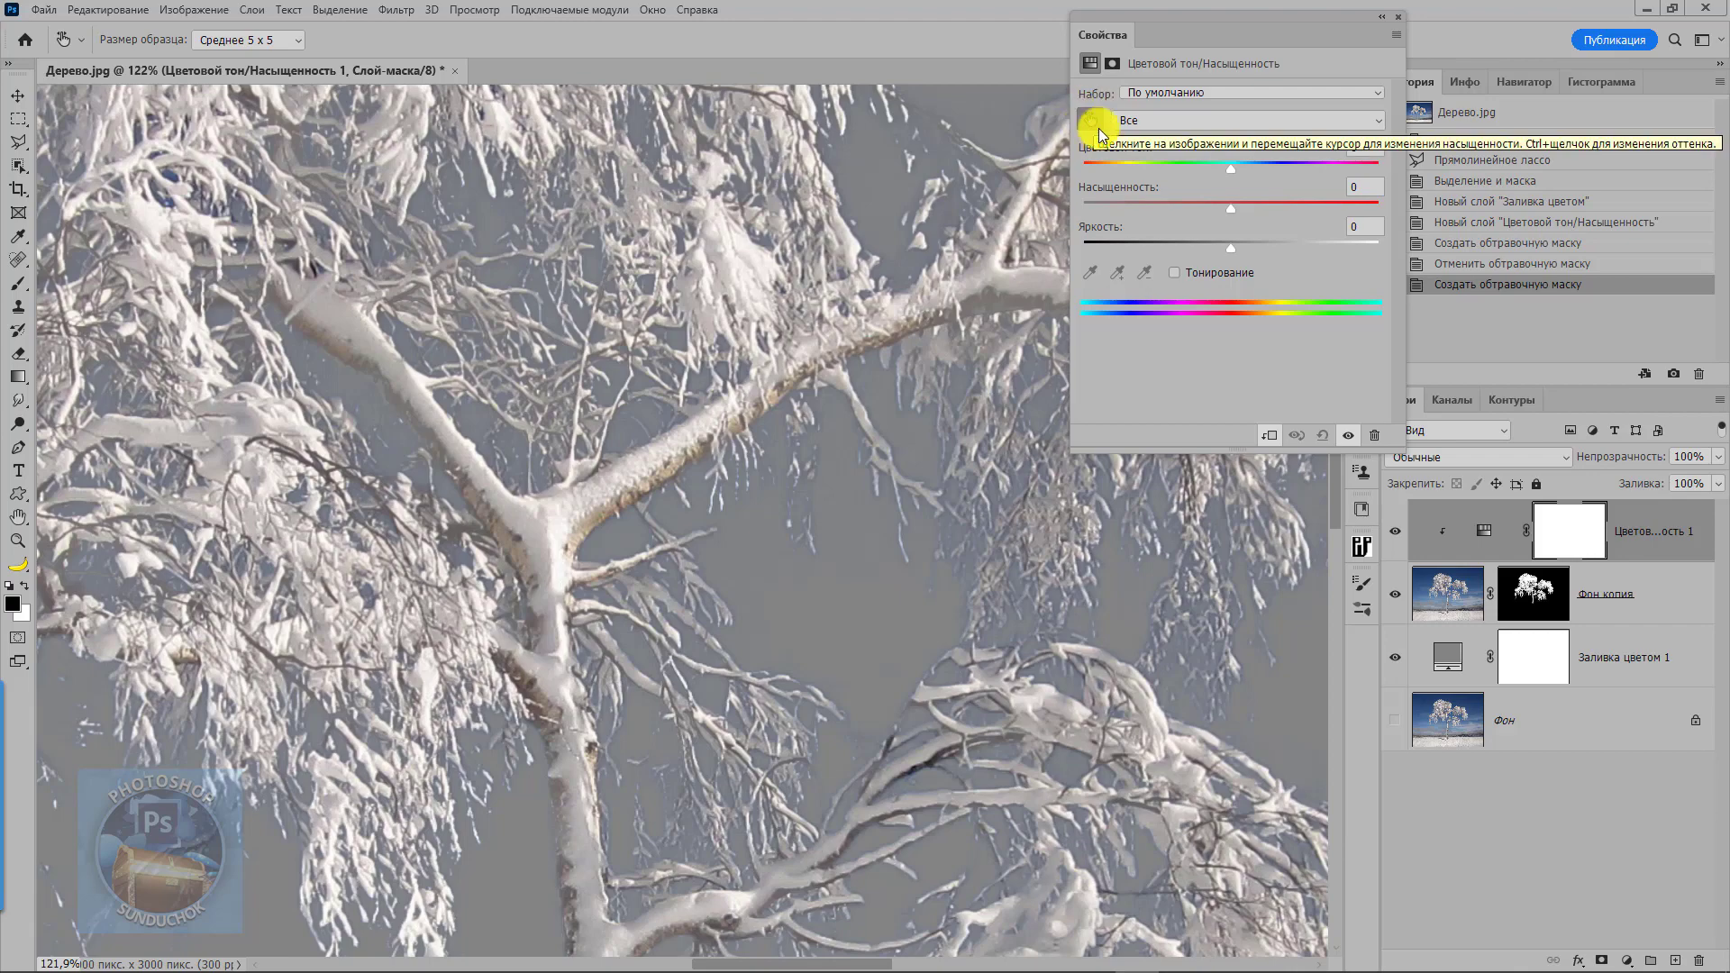
left_click(1095, 117)
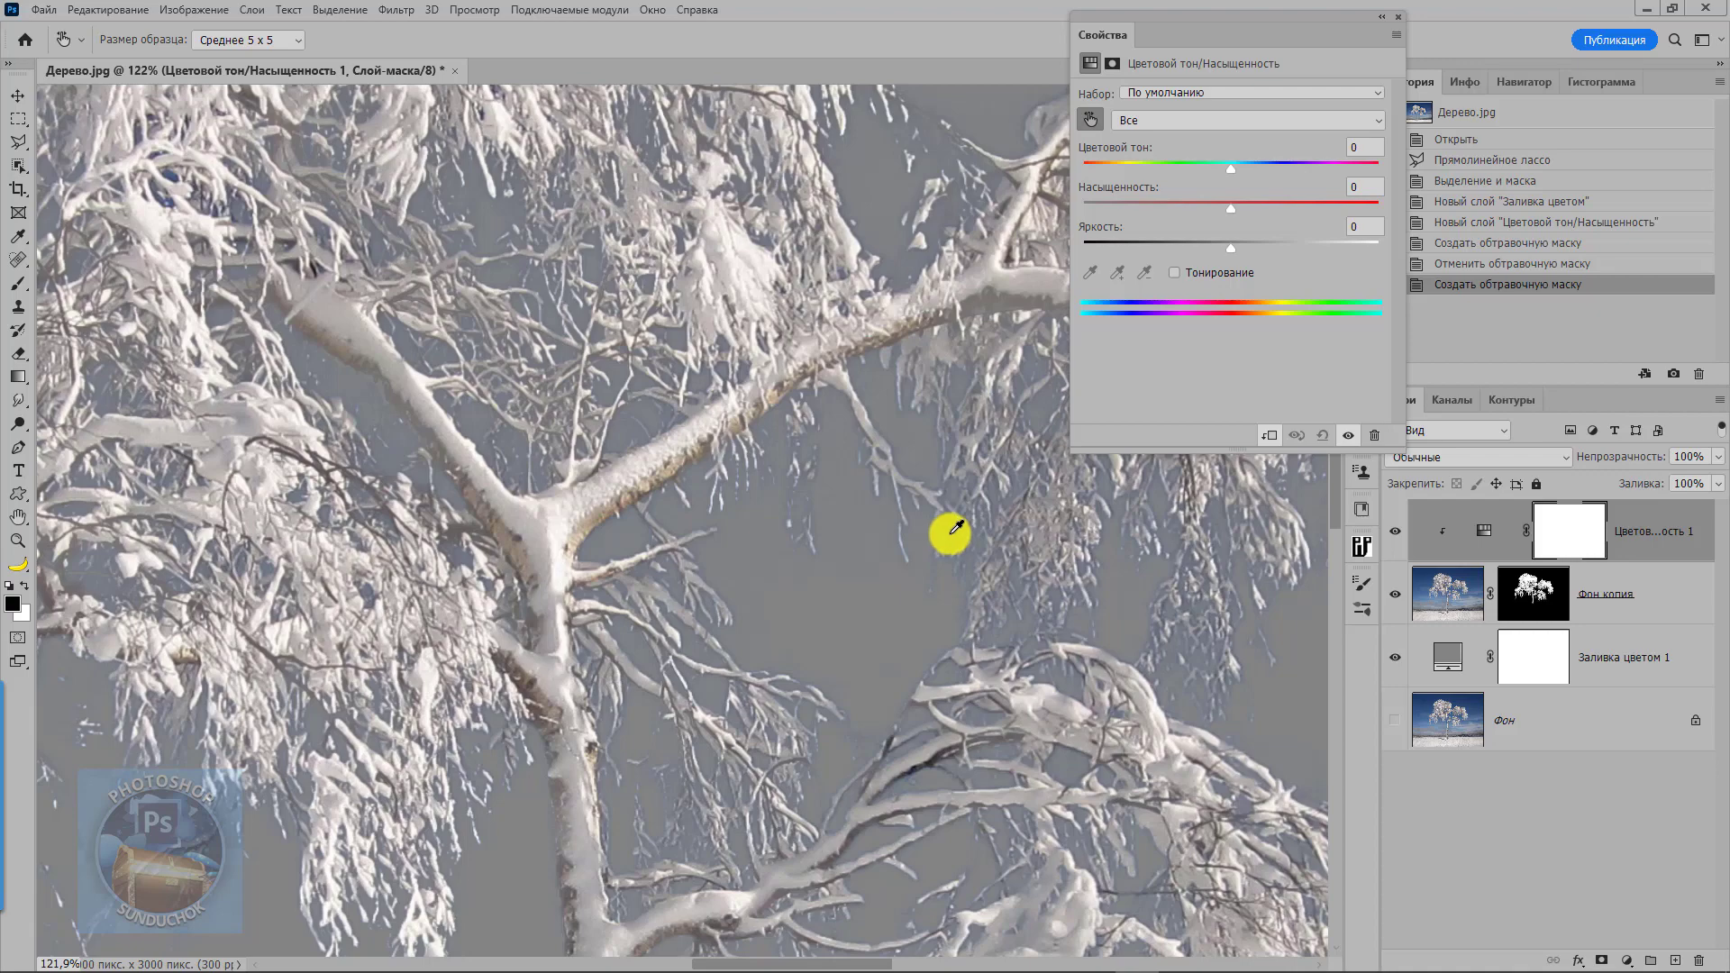
left_click(953, 532)
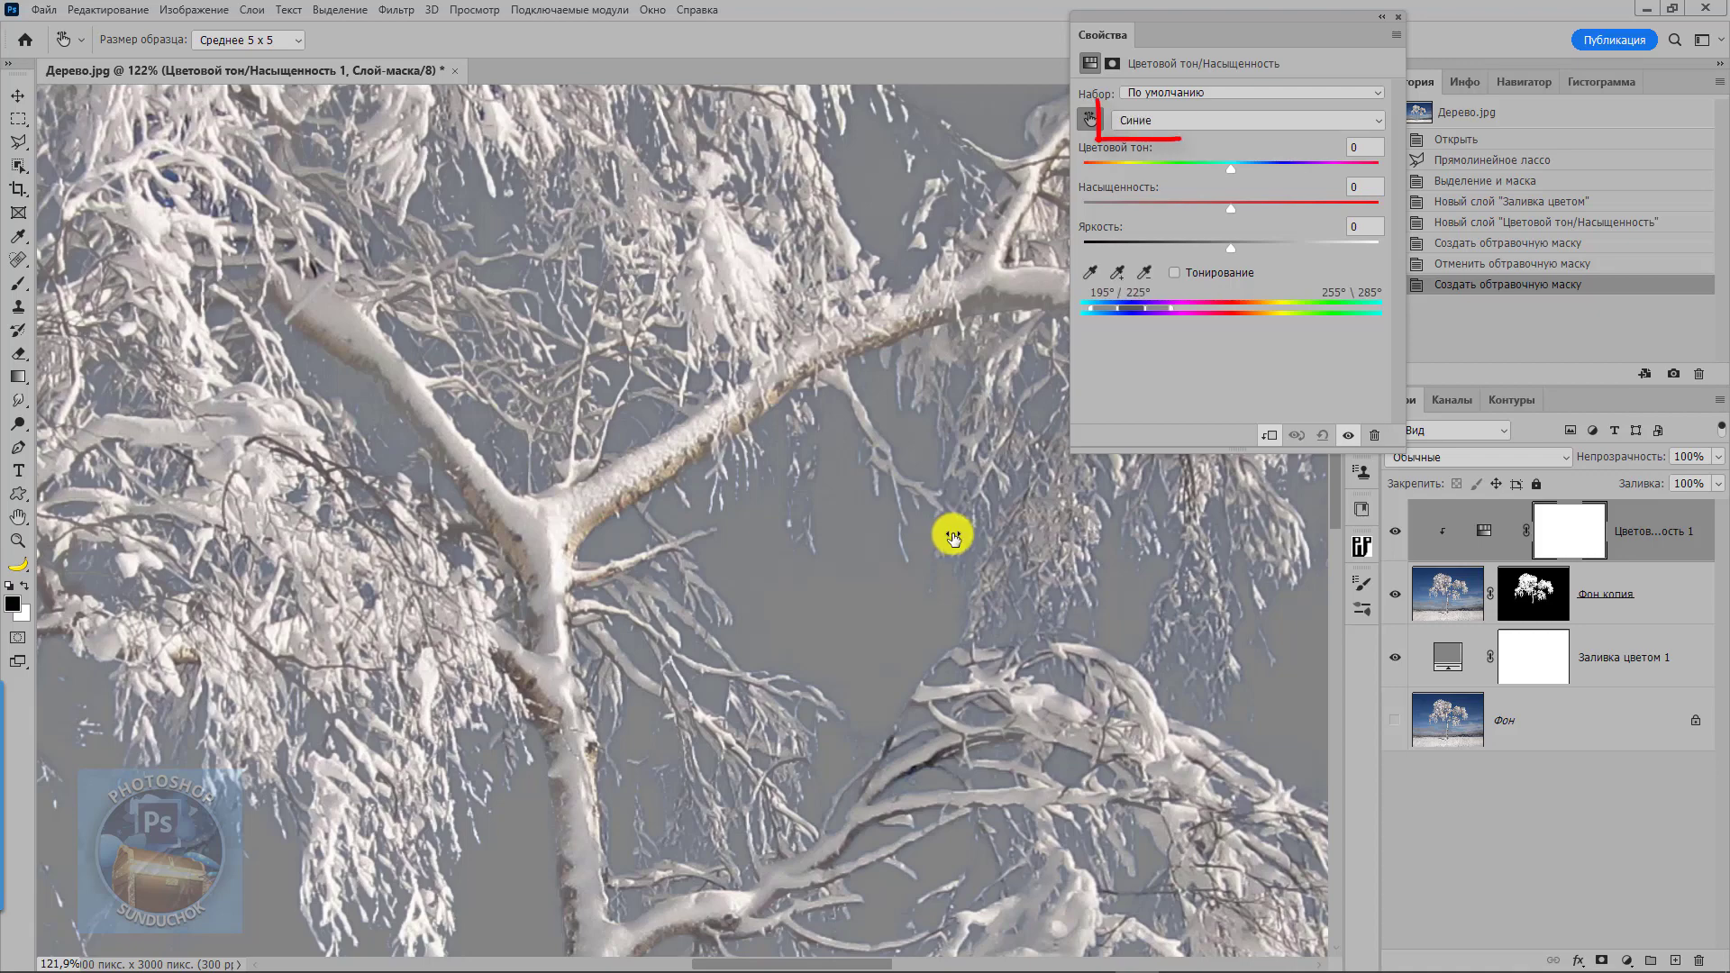
left_click_drag(953, 538, 834, 533)
- Lower the Голубые (Cyans) saturation to -85
left_click(1186, 123)
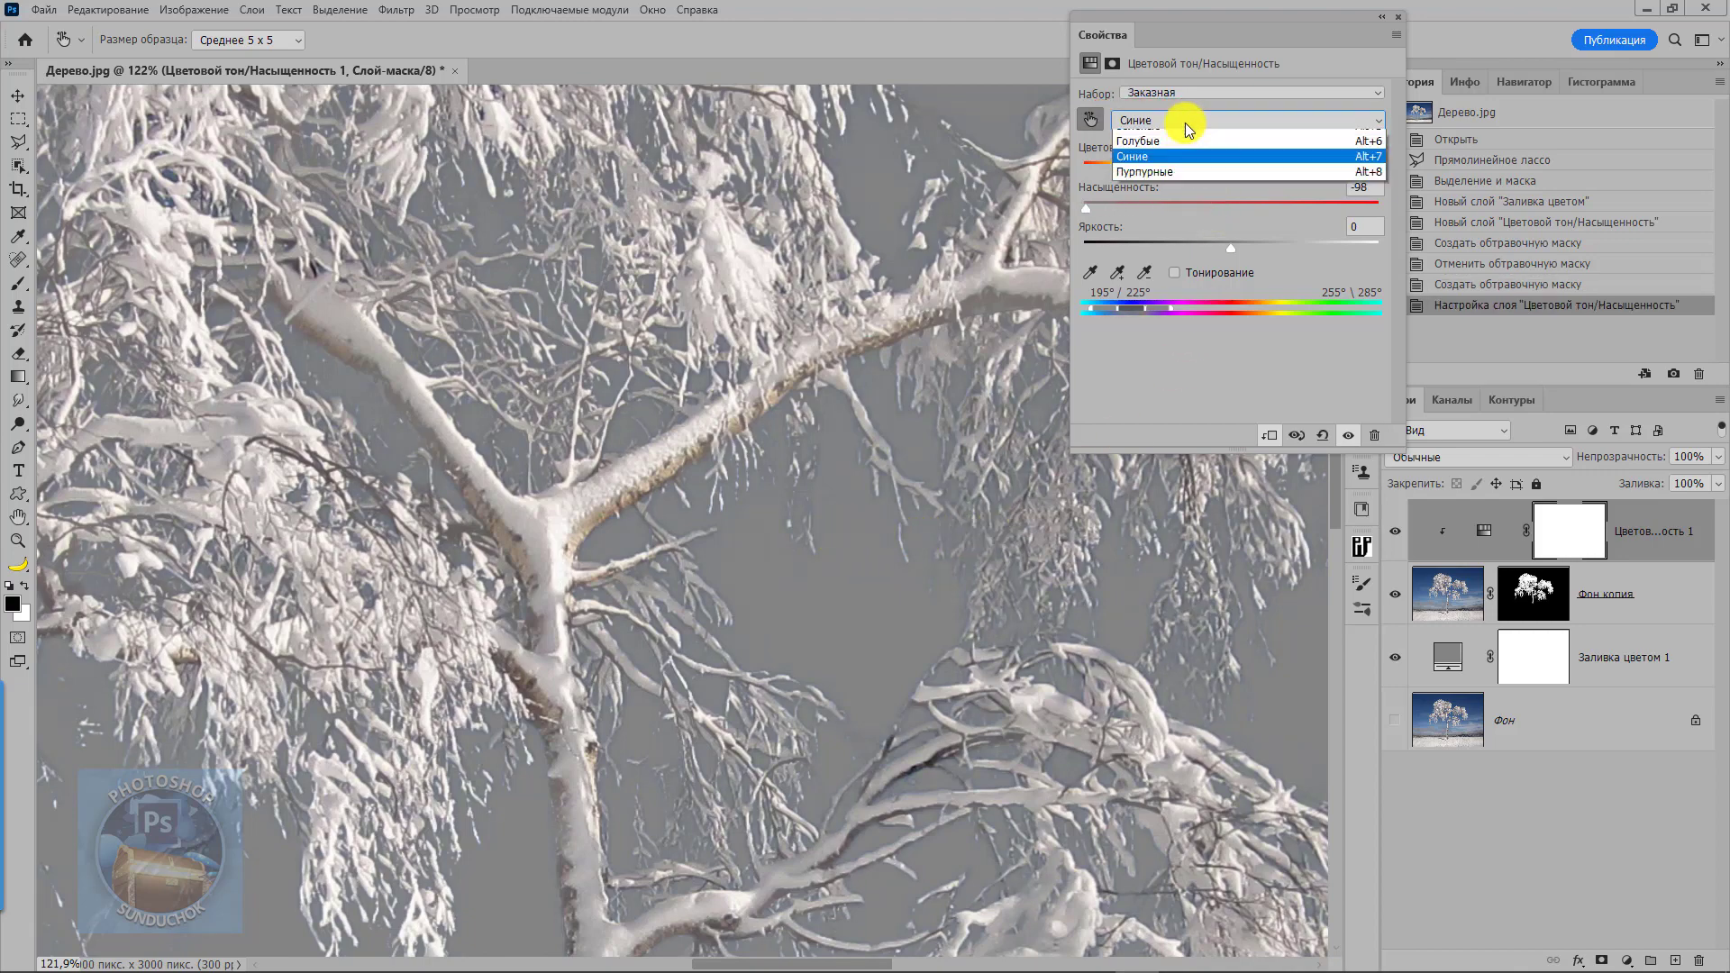
left_click(1166, 199)
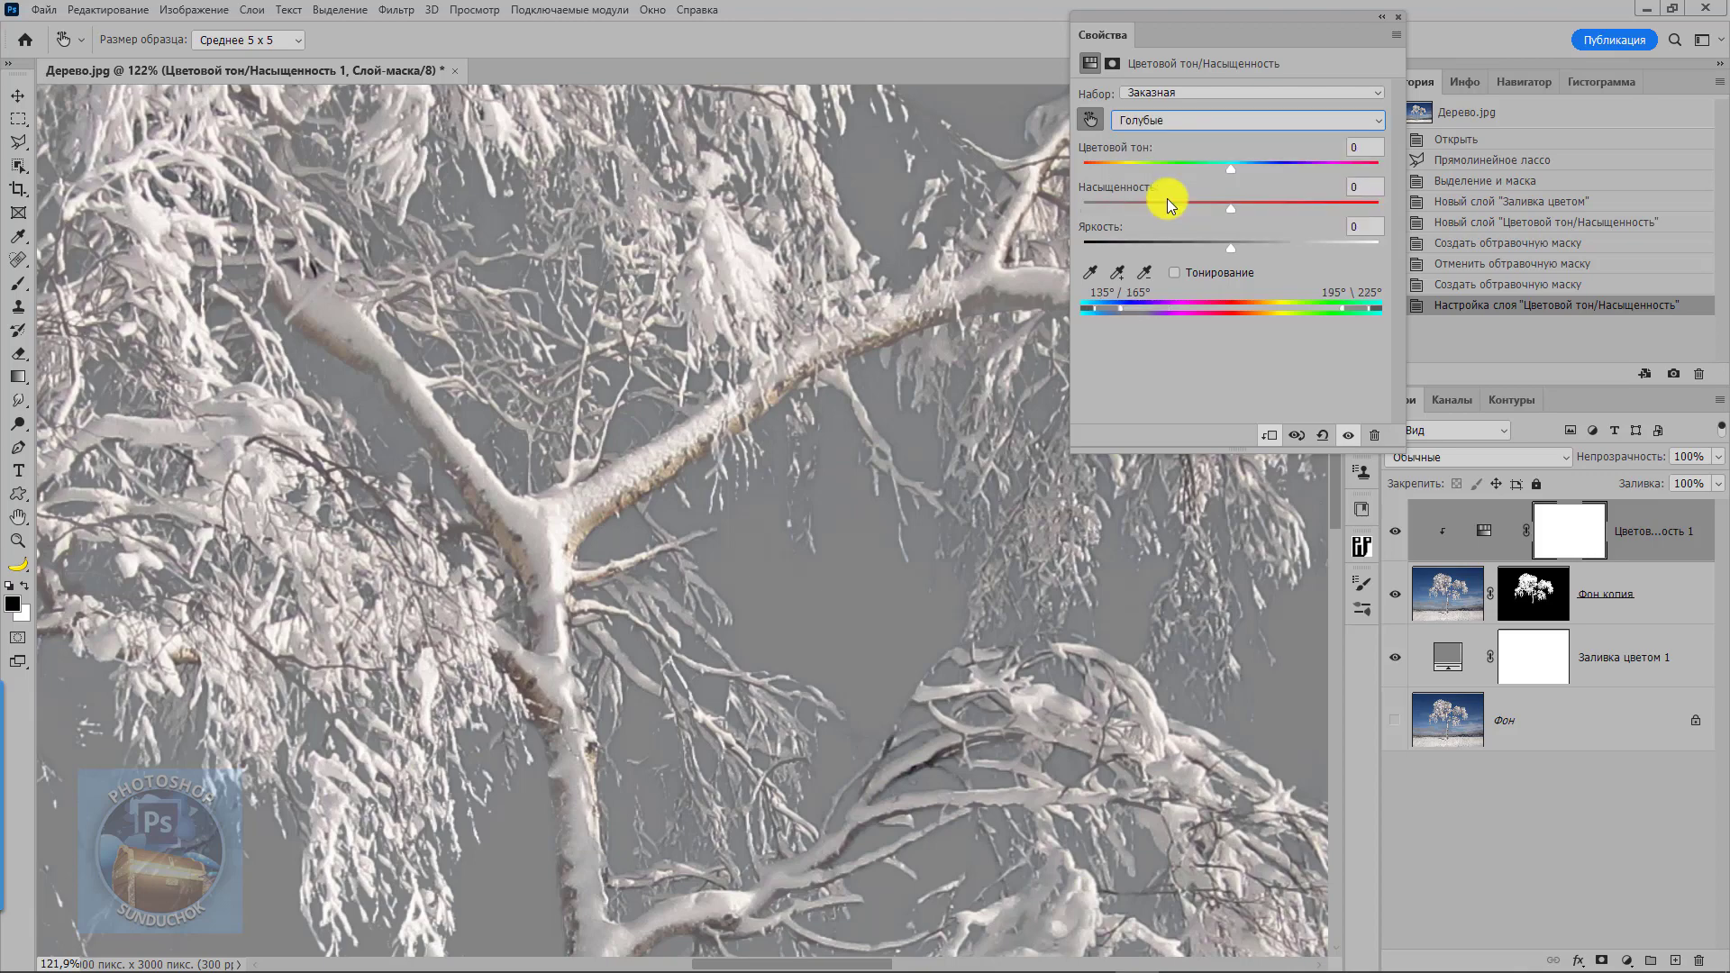
left_click_drag(1235, 209, 1103, 225)
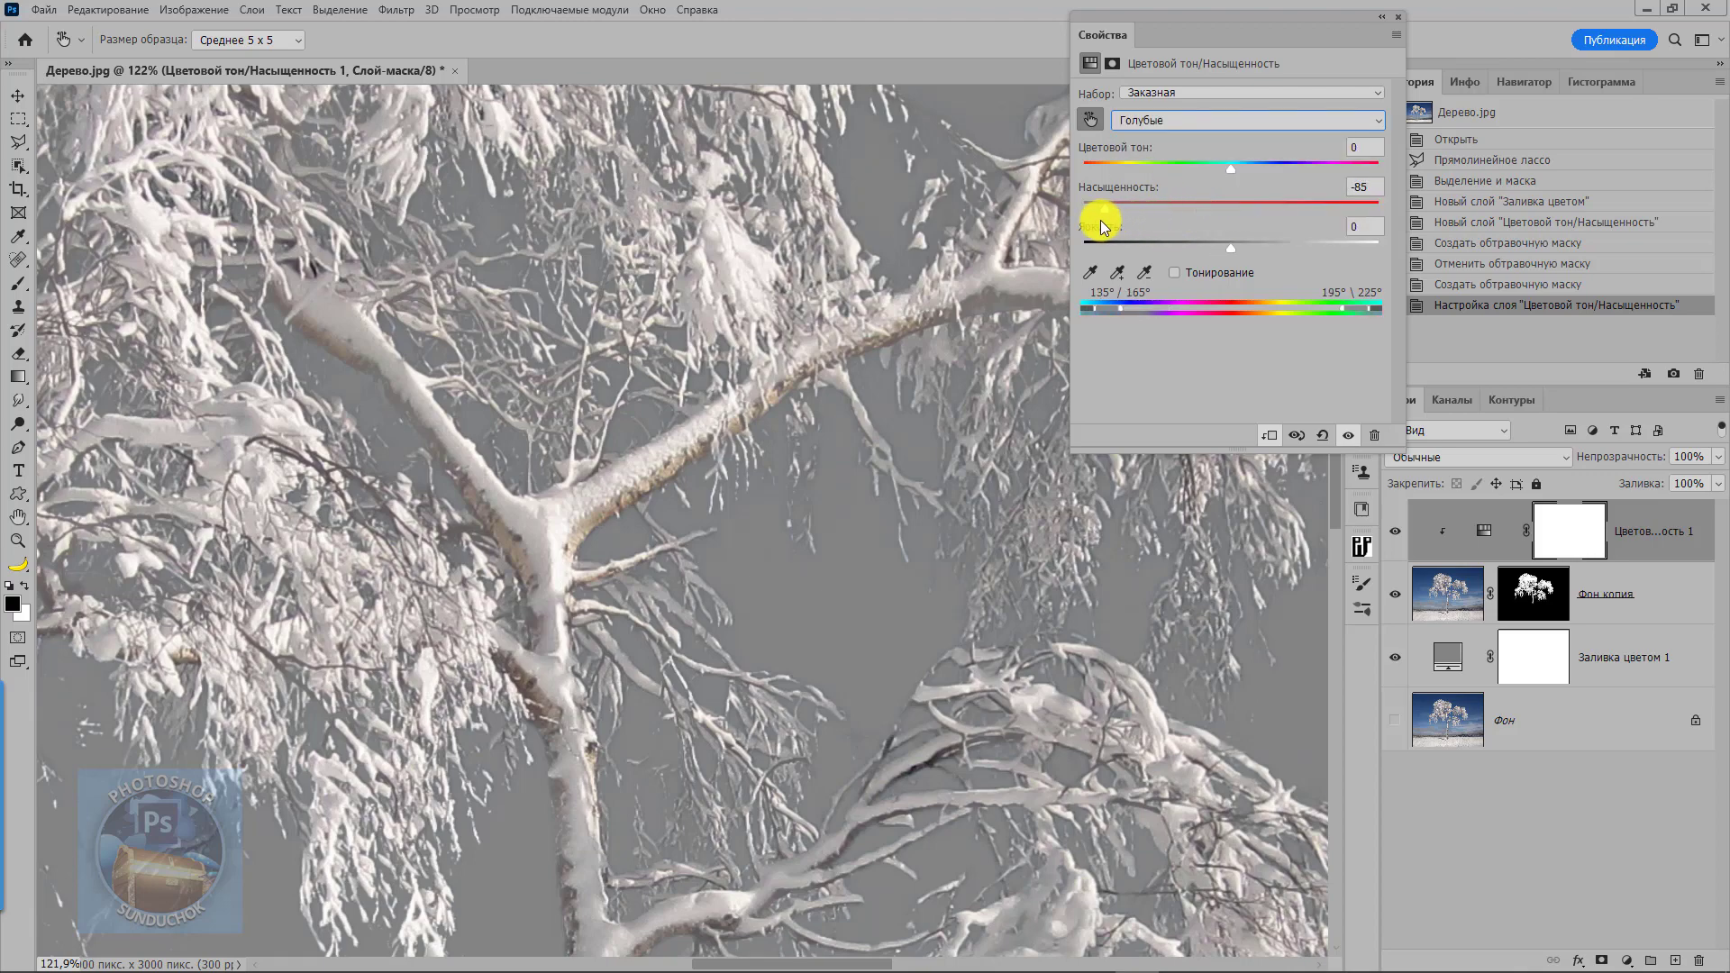
- Group the Hue/Saturation, tree cutout and grey fill layers into Группа 1
left_click(1381, 17)
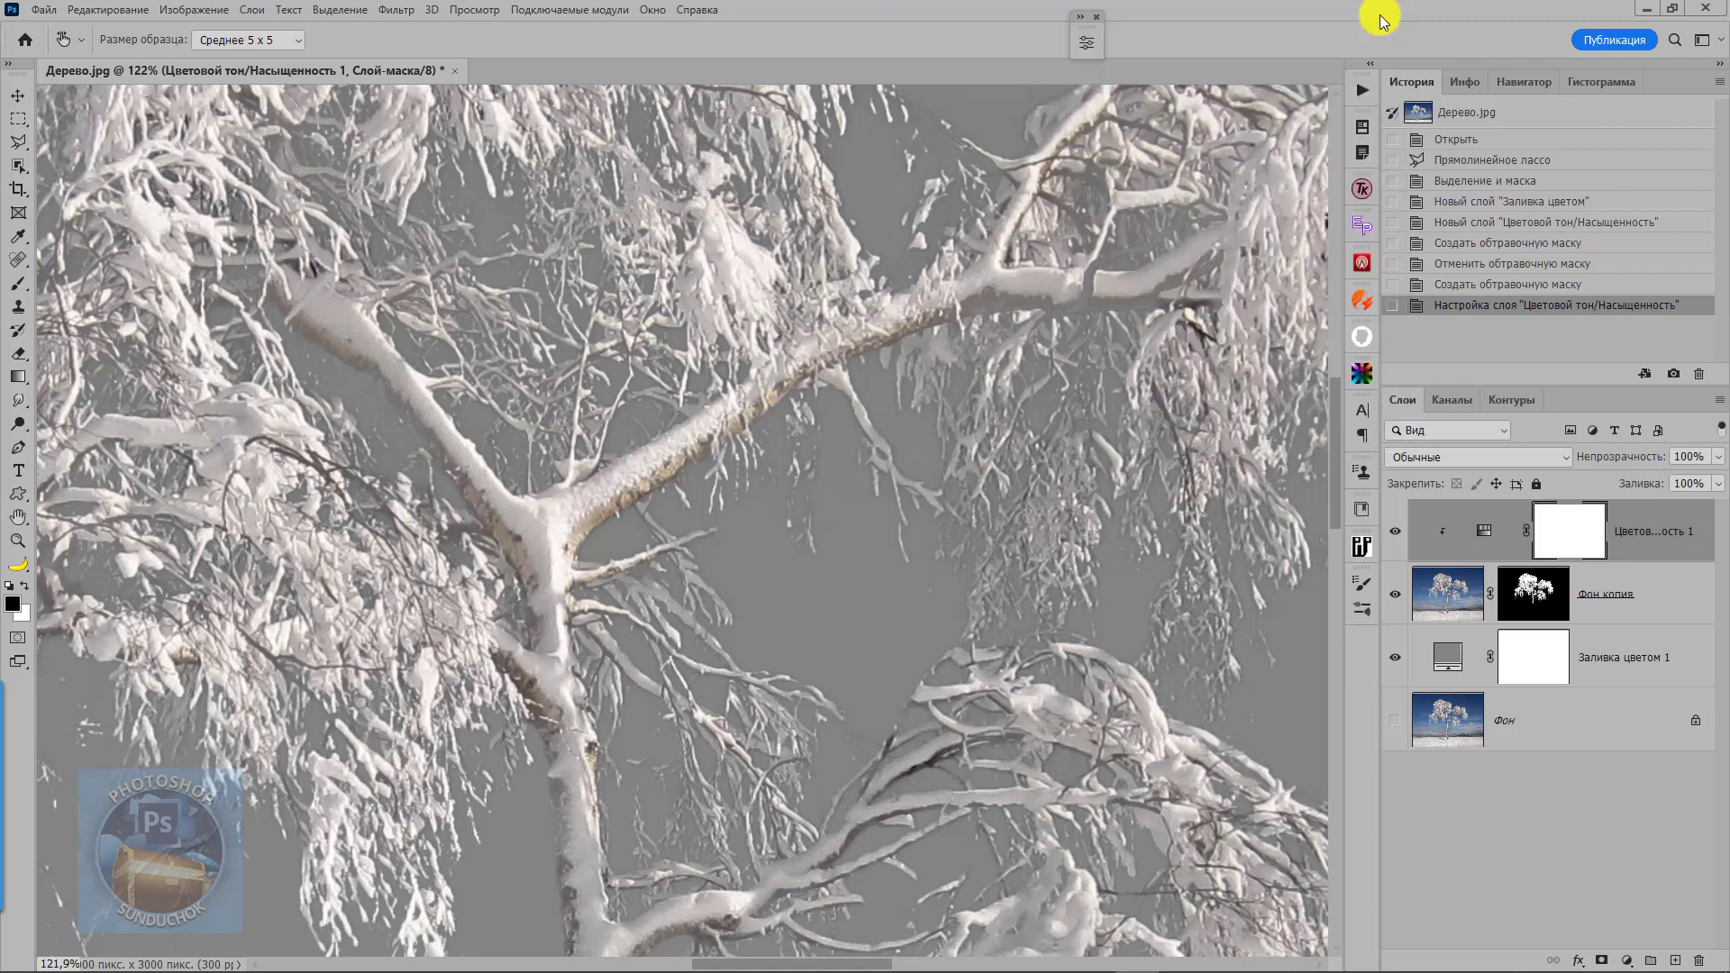
key("ctrl+0")
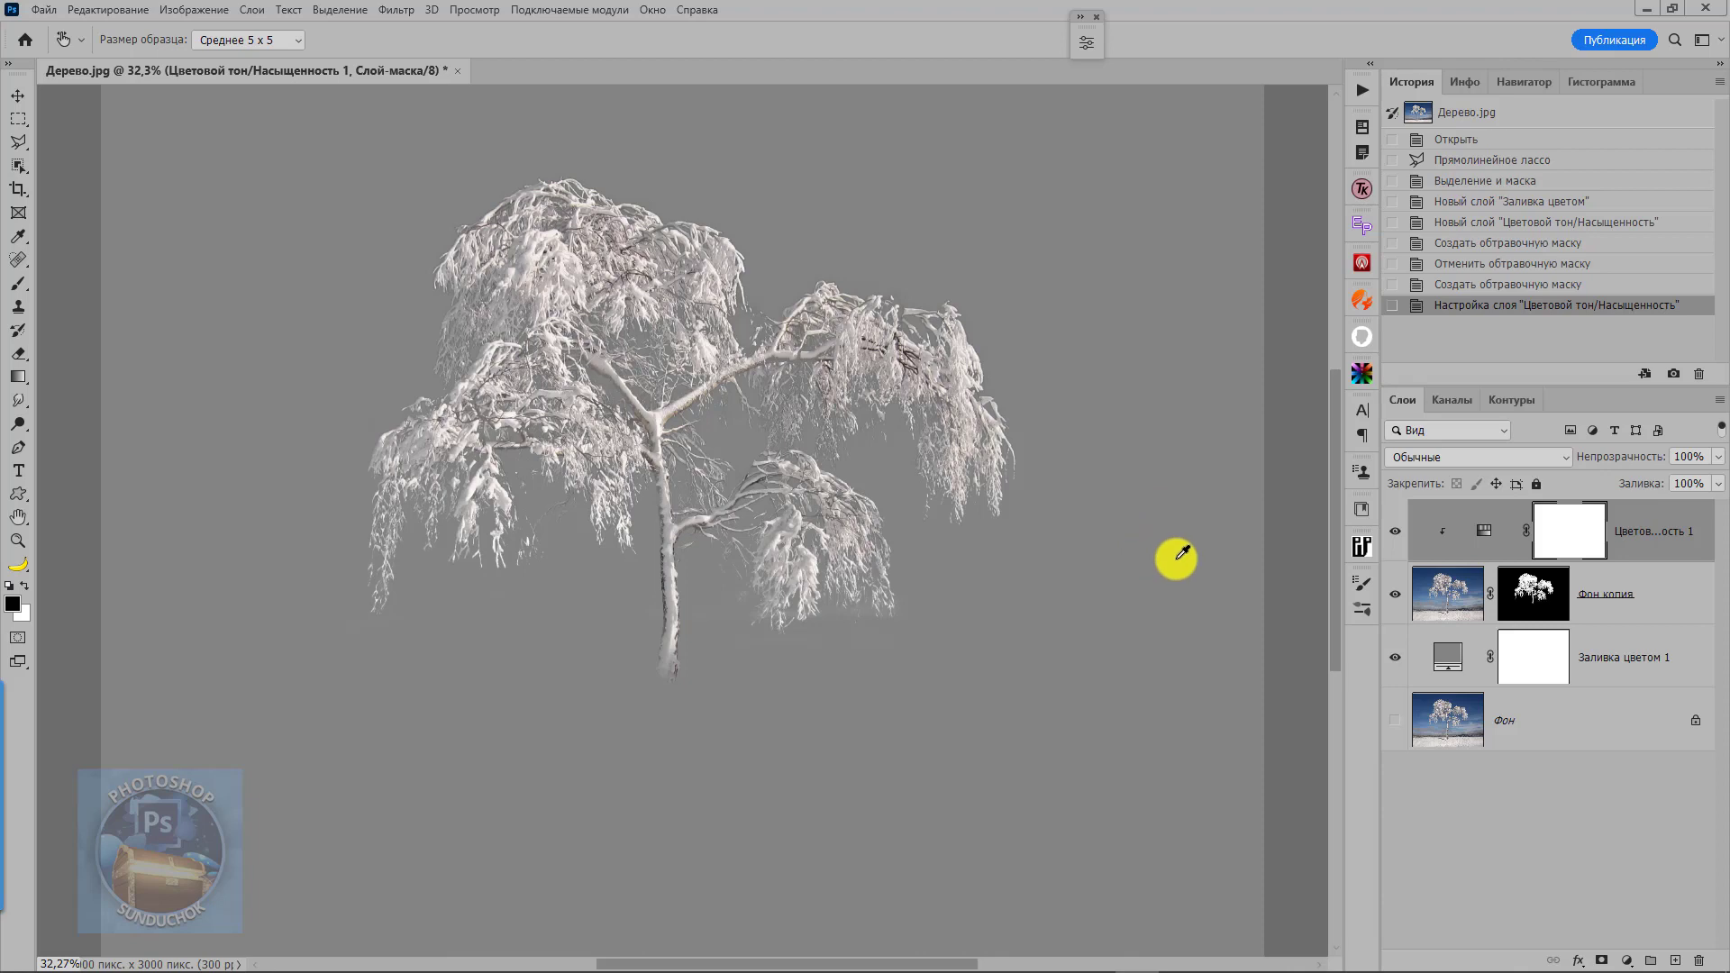
left_click(1448, 663)
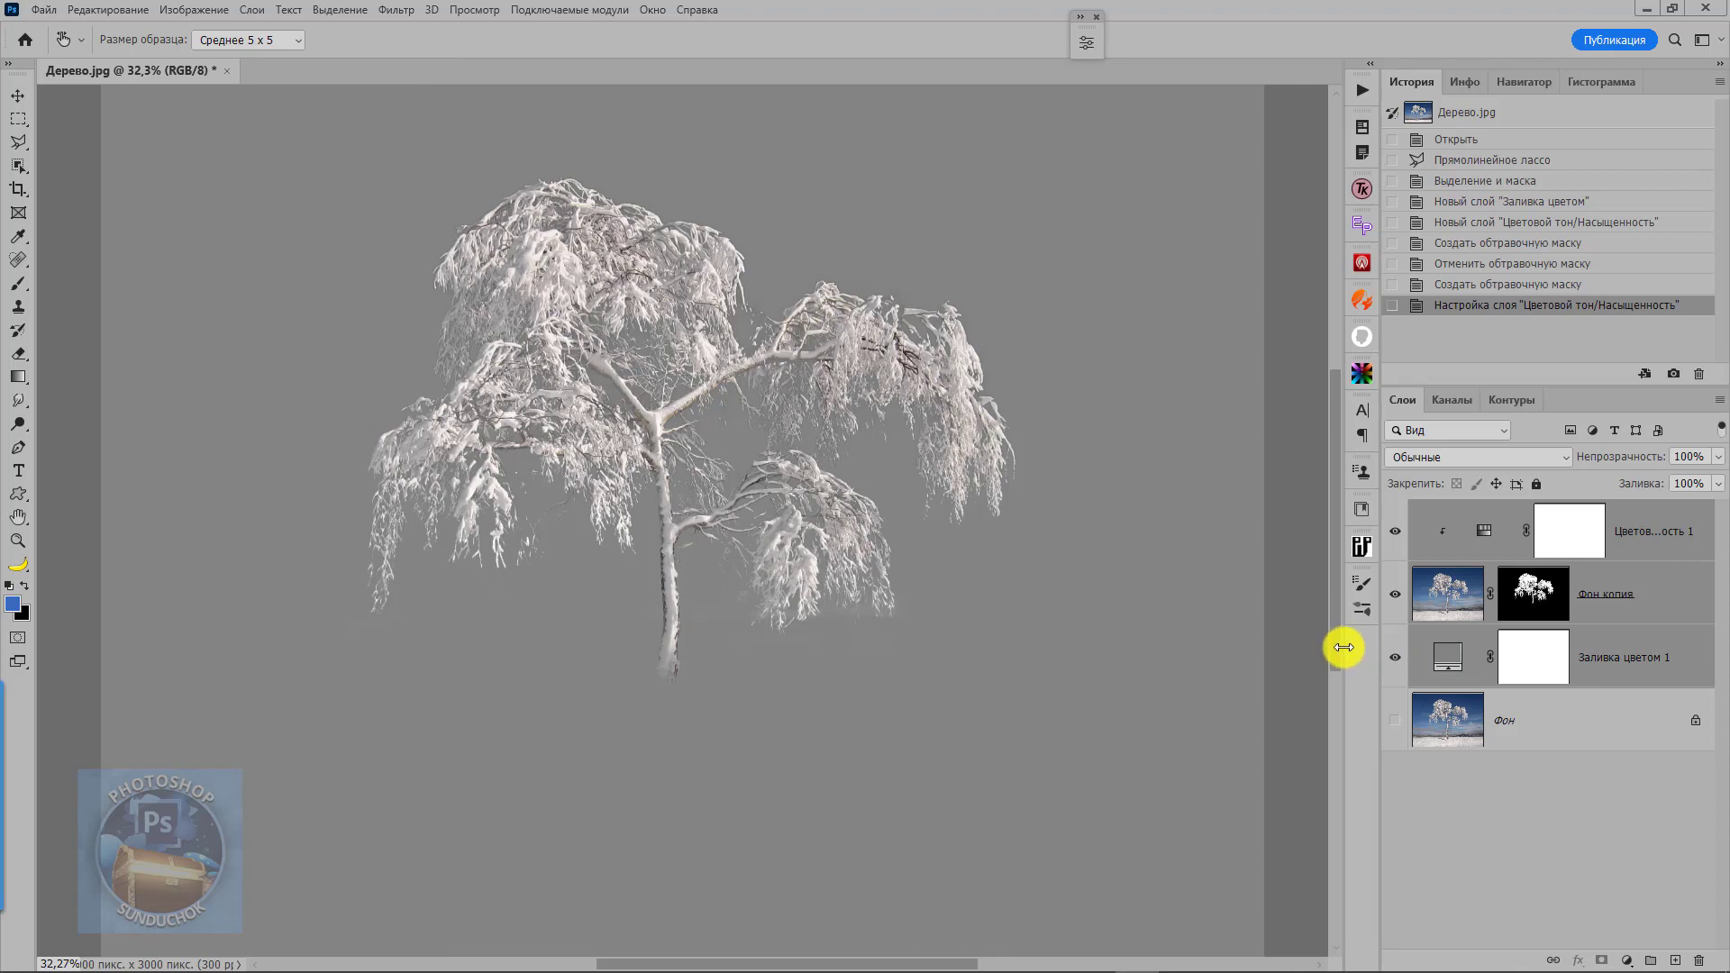
key("shift")
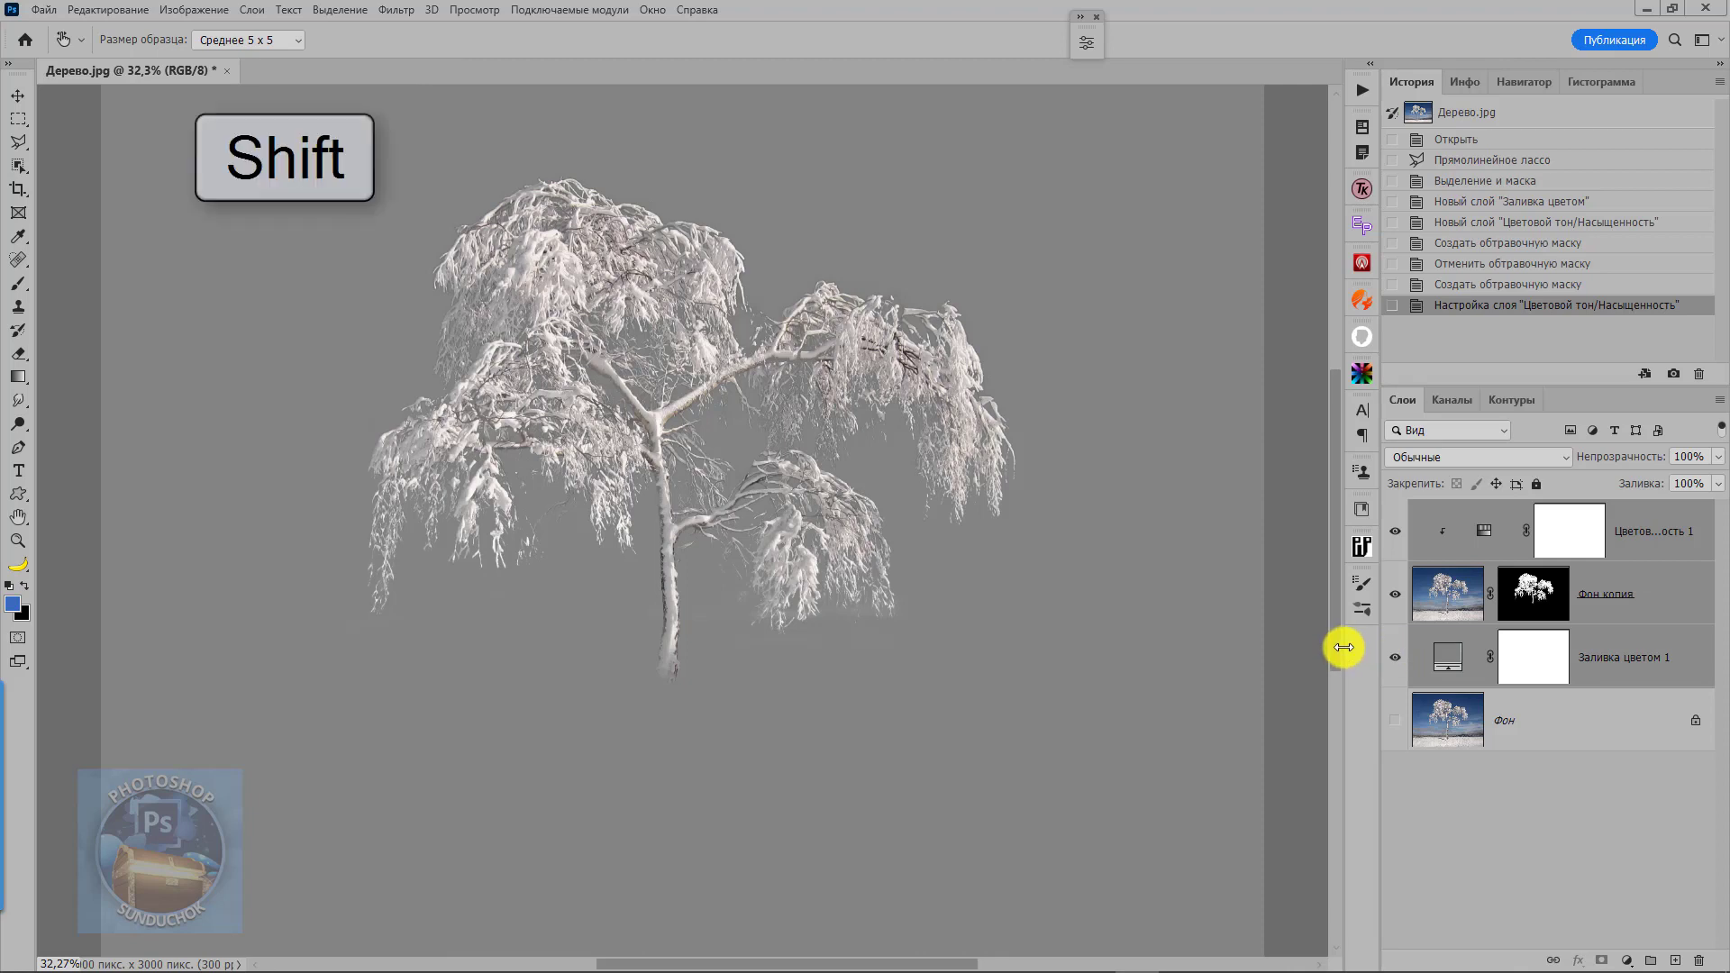
key("ctrl+g")
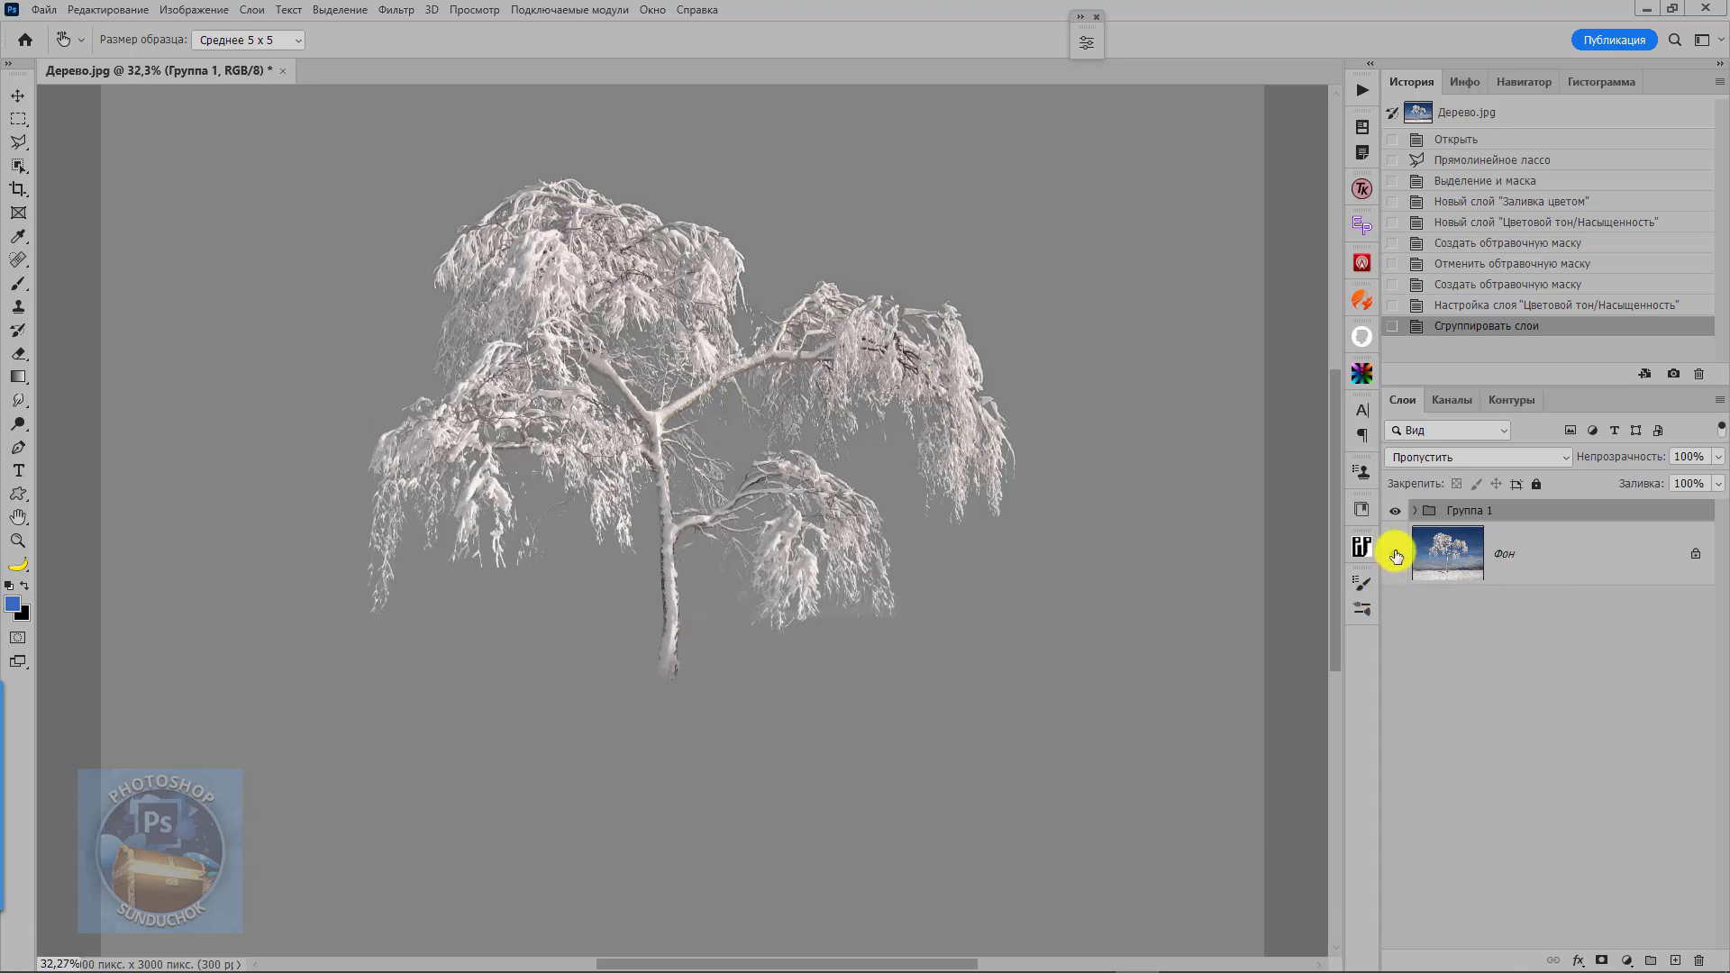
- Make the original Фон photo visible and zoom in on the tree's branches
left_click(1396, 556)
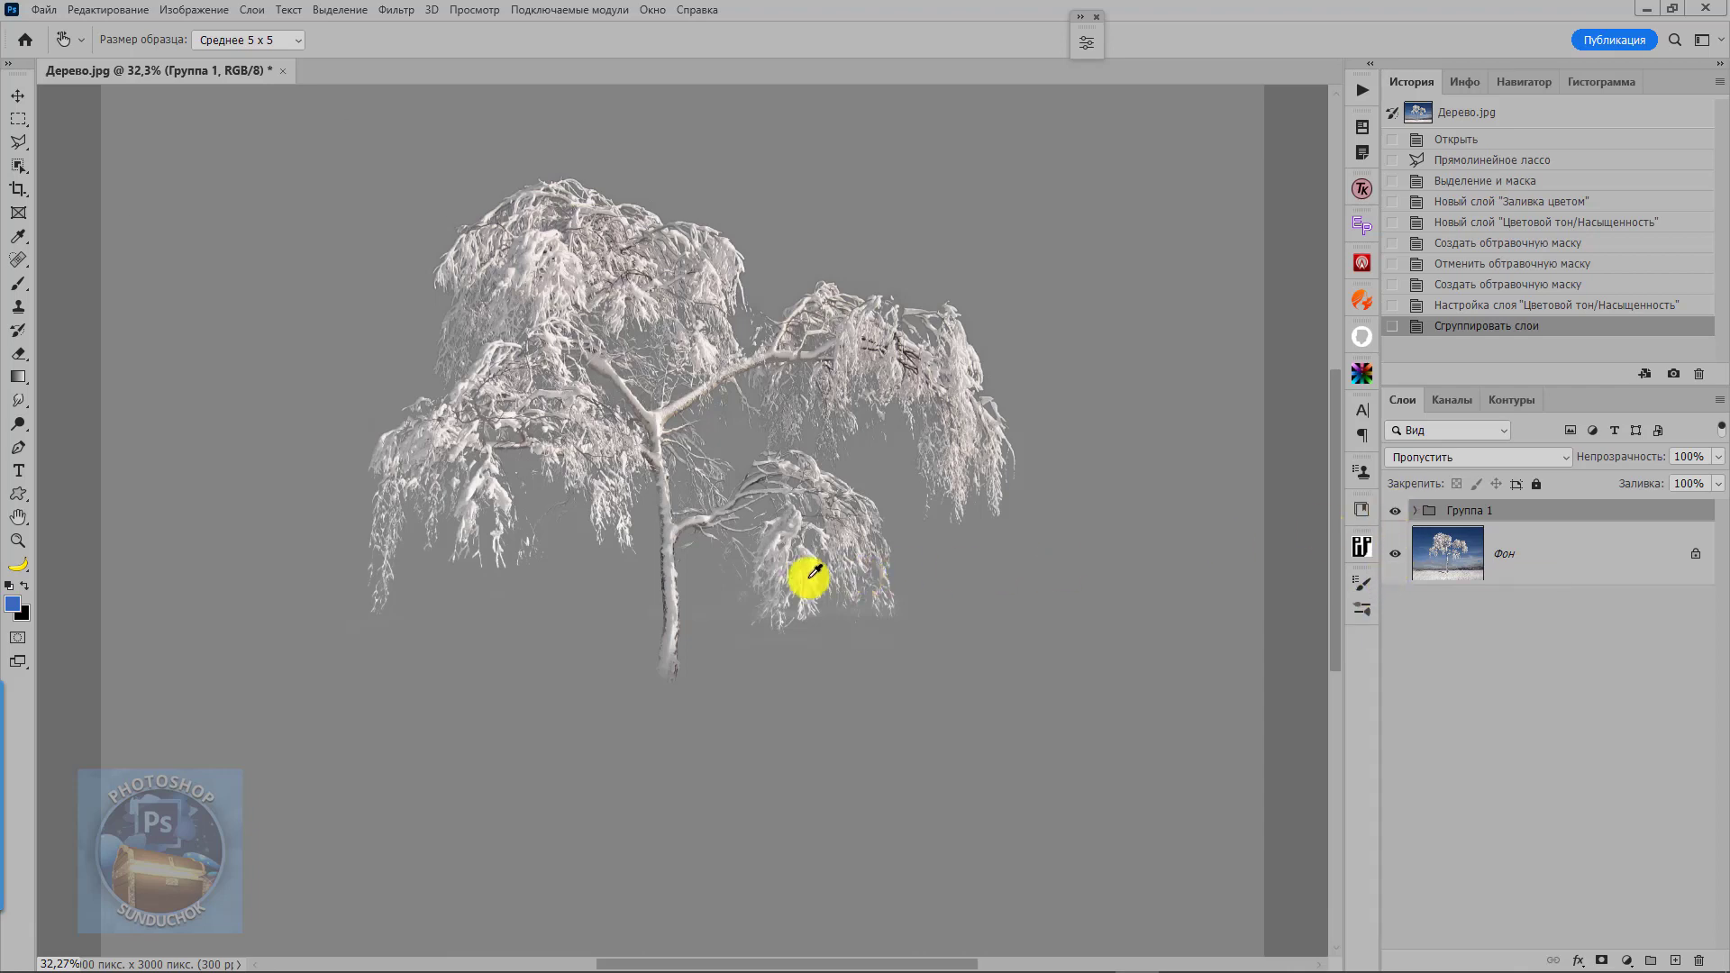
scroll(811, 587, "down", 1)
scroll(811, 586, "up", 2)
scroll(811, 586, "up", 2)
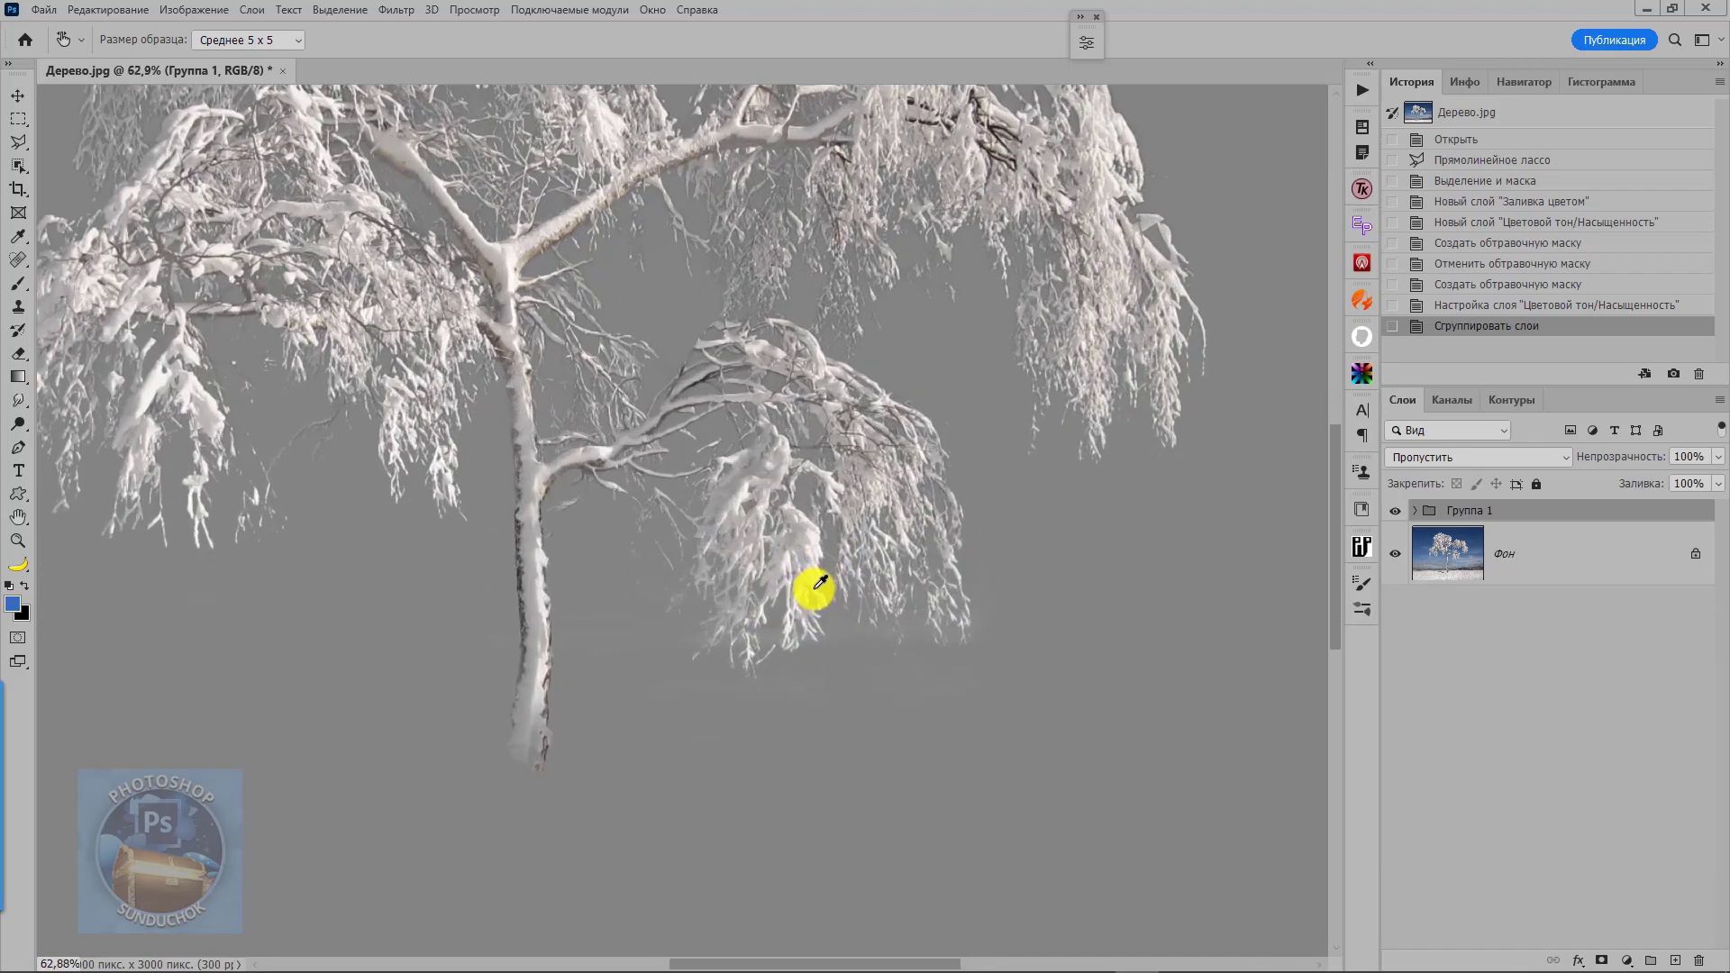
mouse_move(811, 587)
left_mouse_down()
mouse_move(726, 537)
mouse_move(812, 593)
left_mouse_up()
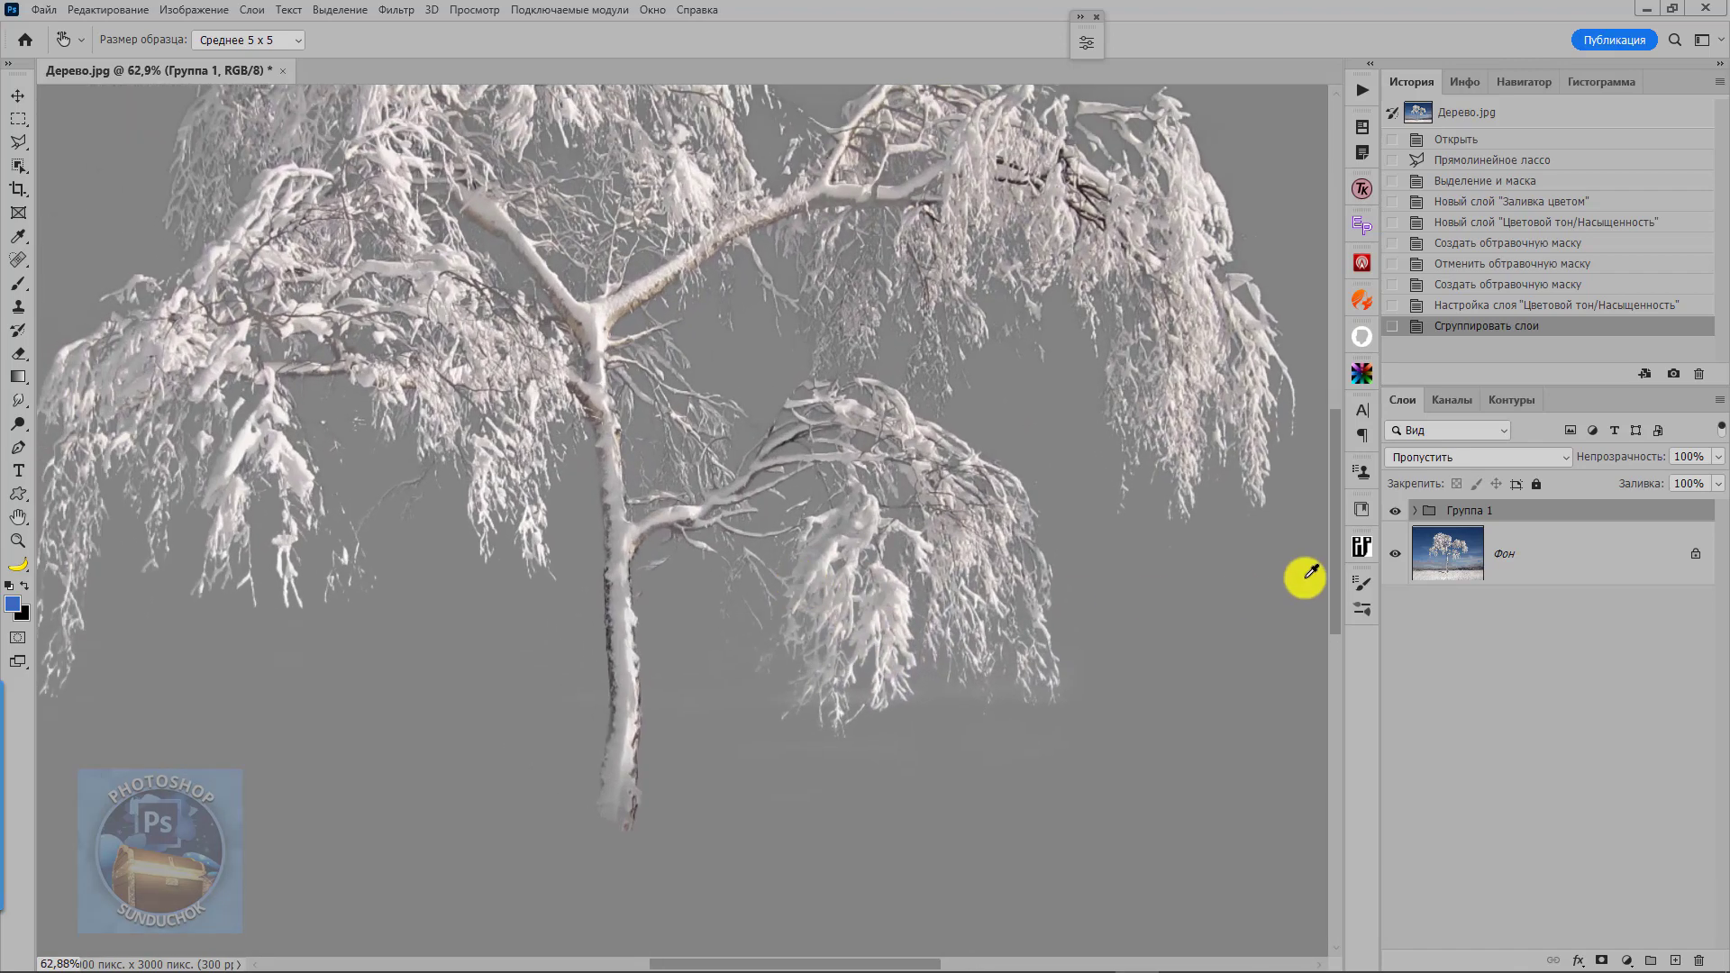
- Toggle Группа 1 on and off to compare the cutout with the original, leaving it hidden
left_click(1396, 512)
left_click(1395, 513)
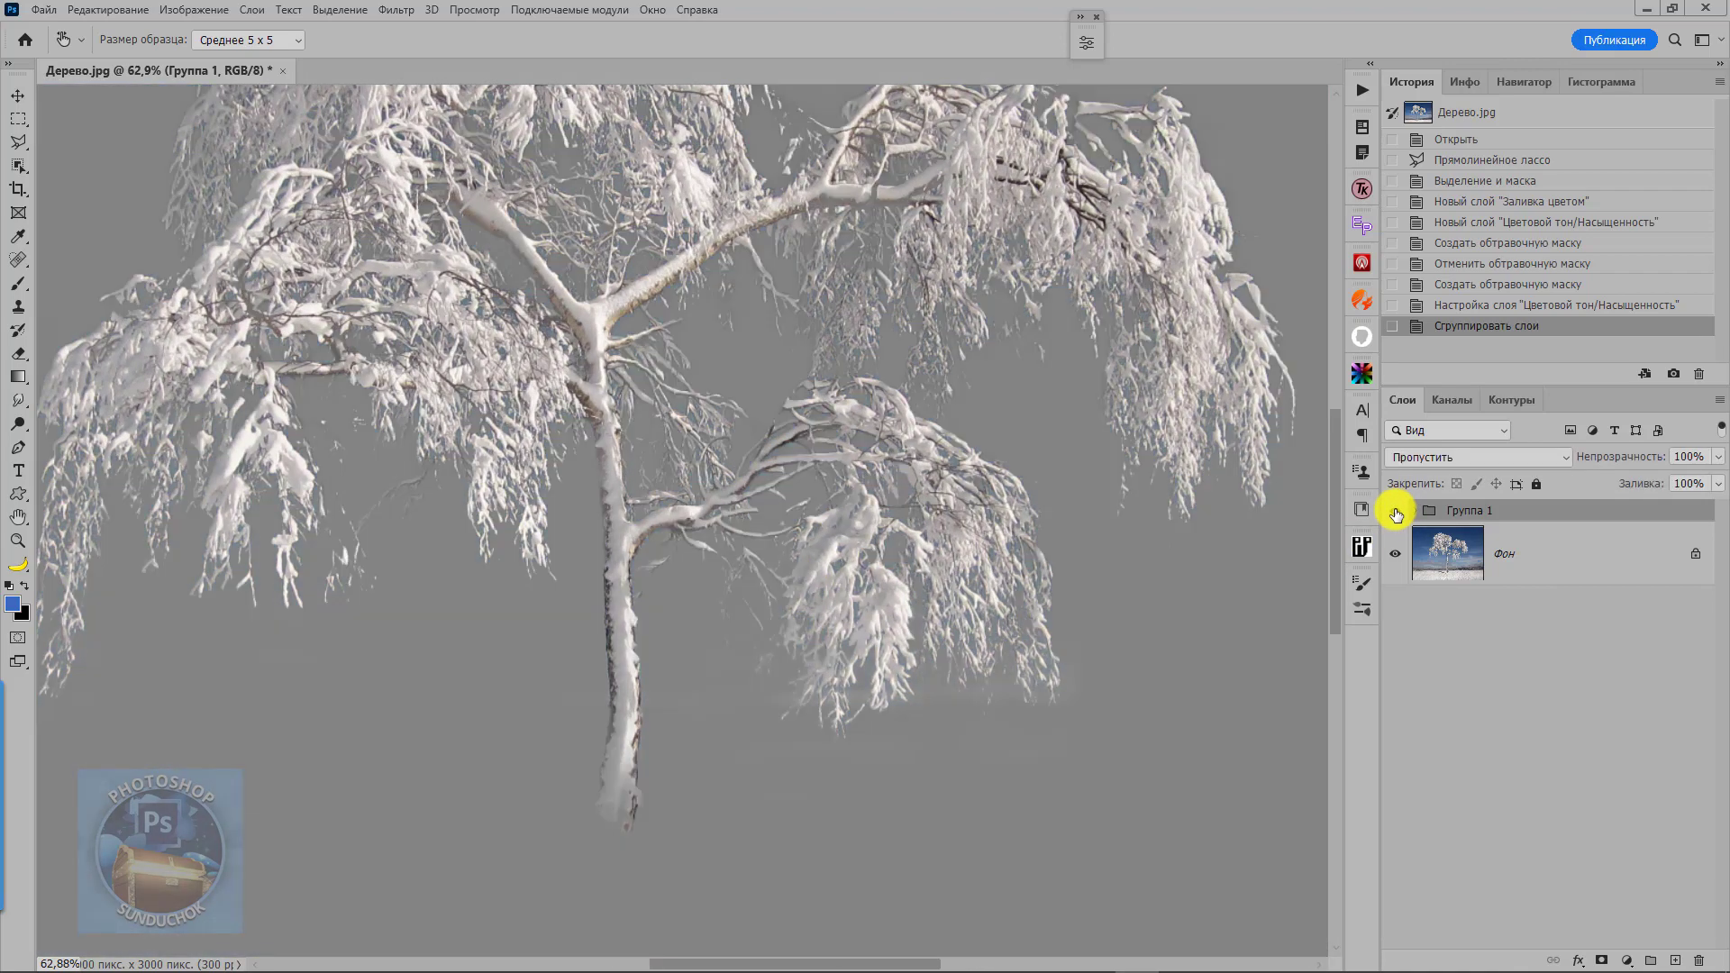
left_click(1396, 513)
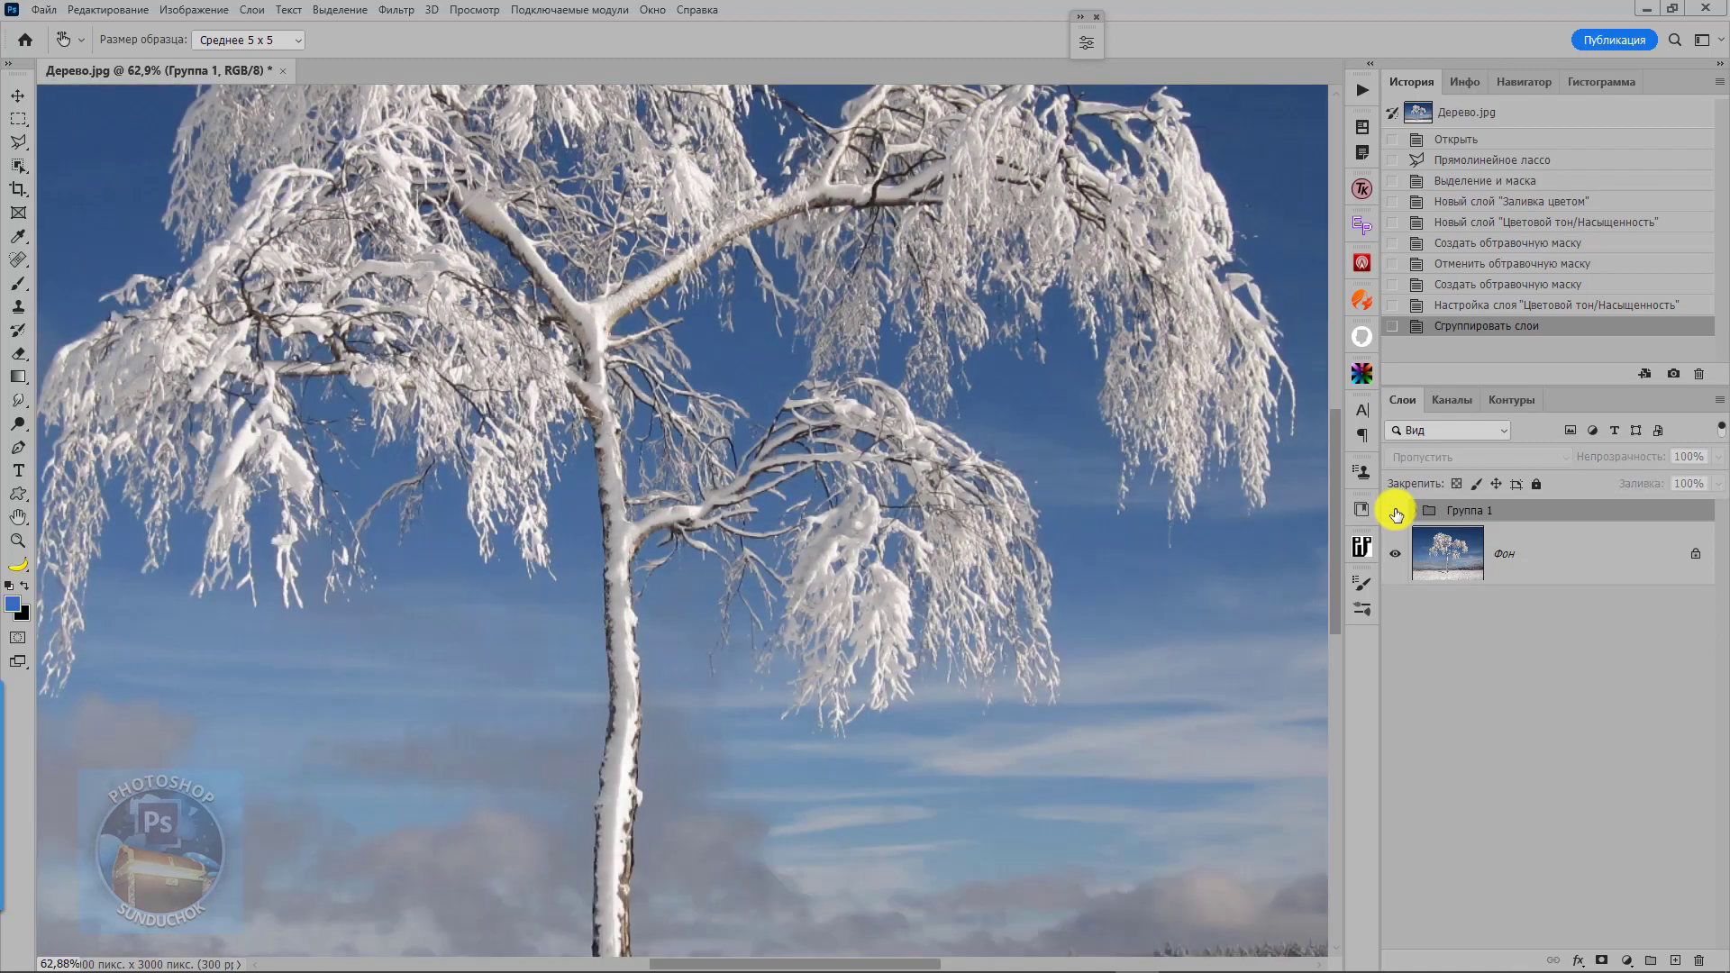
left_click(1396, 513)
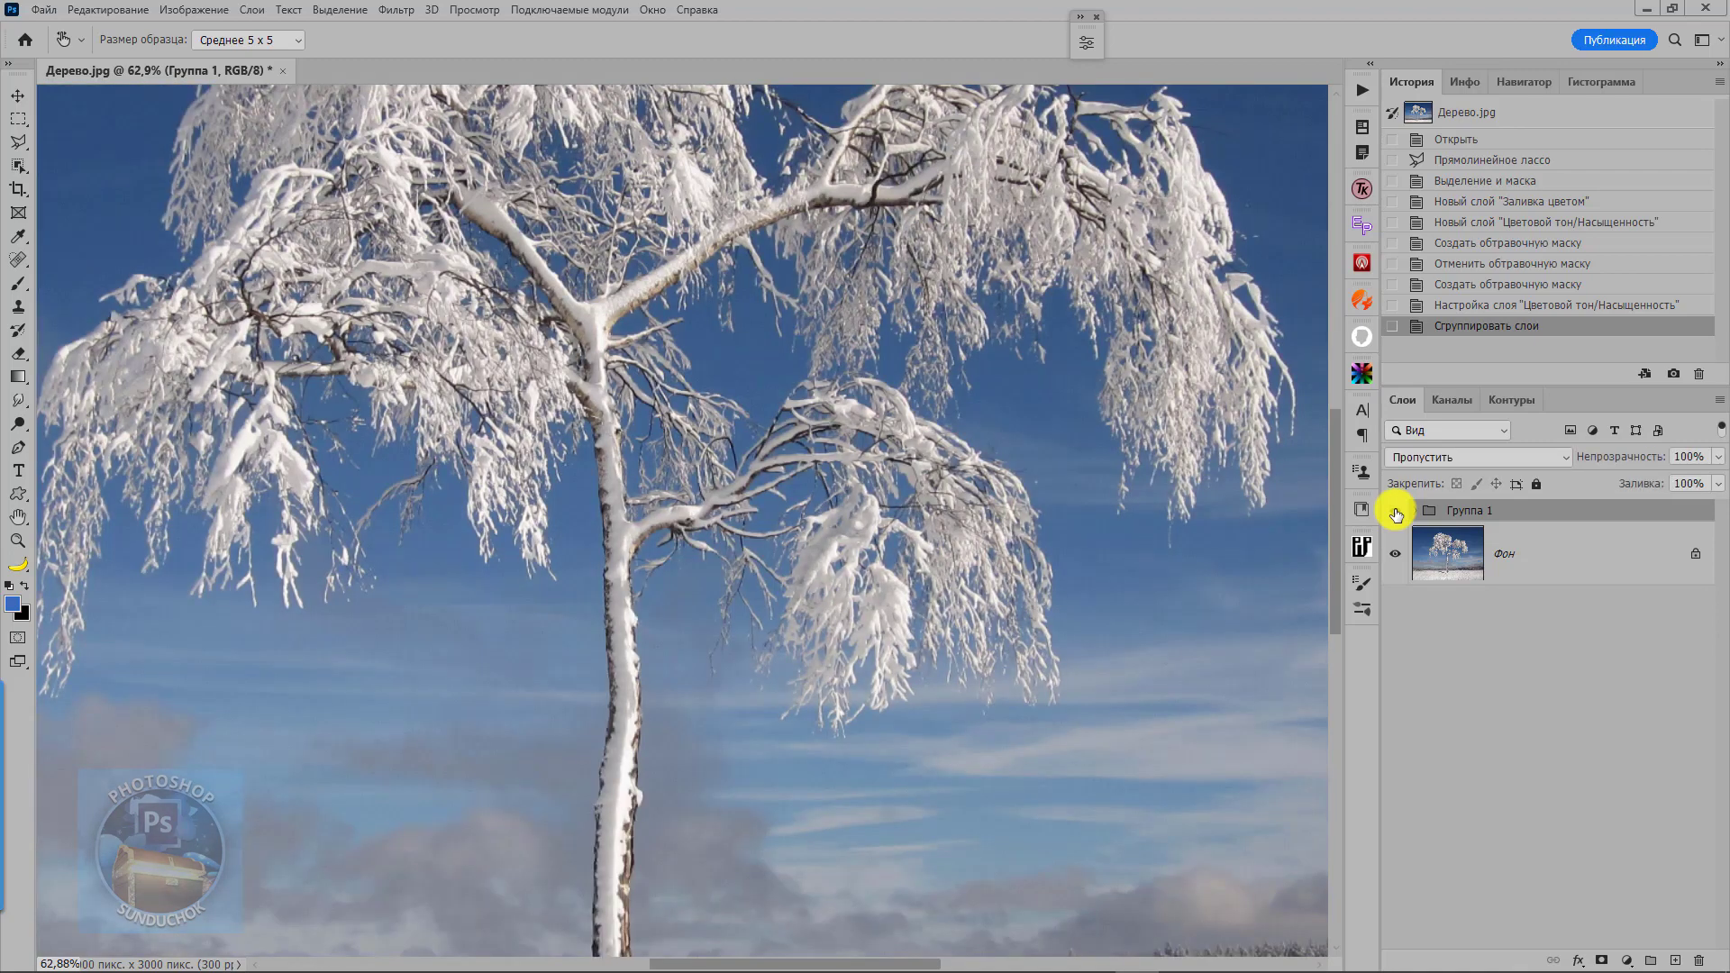
left_click(1395, 512)
left_click(1396, 513)
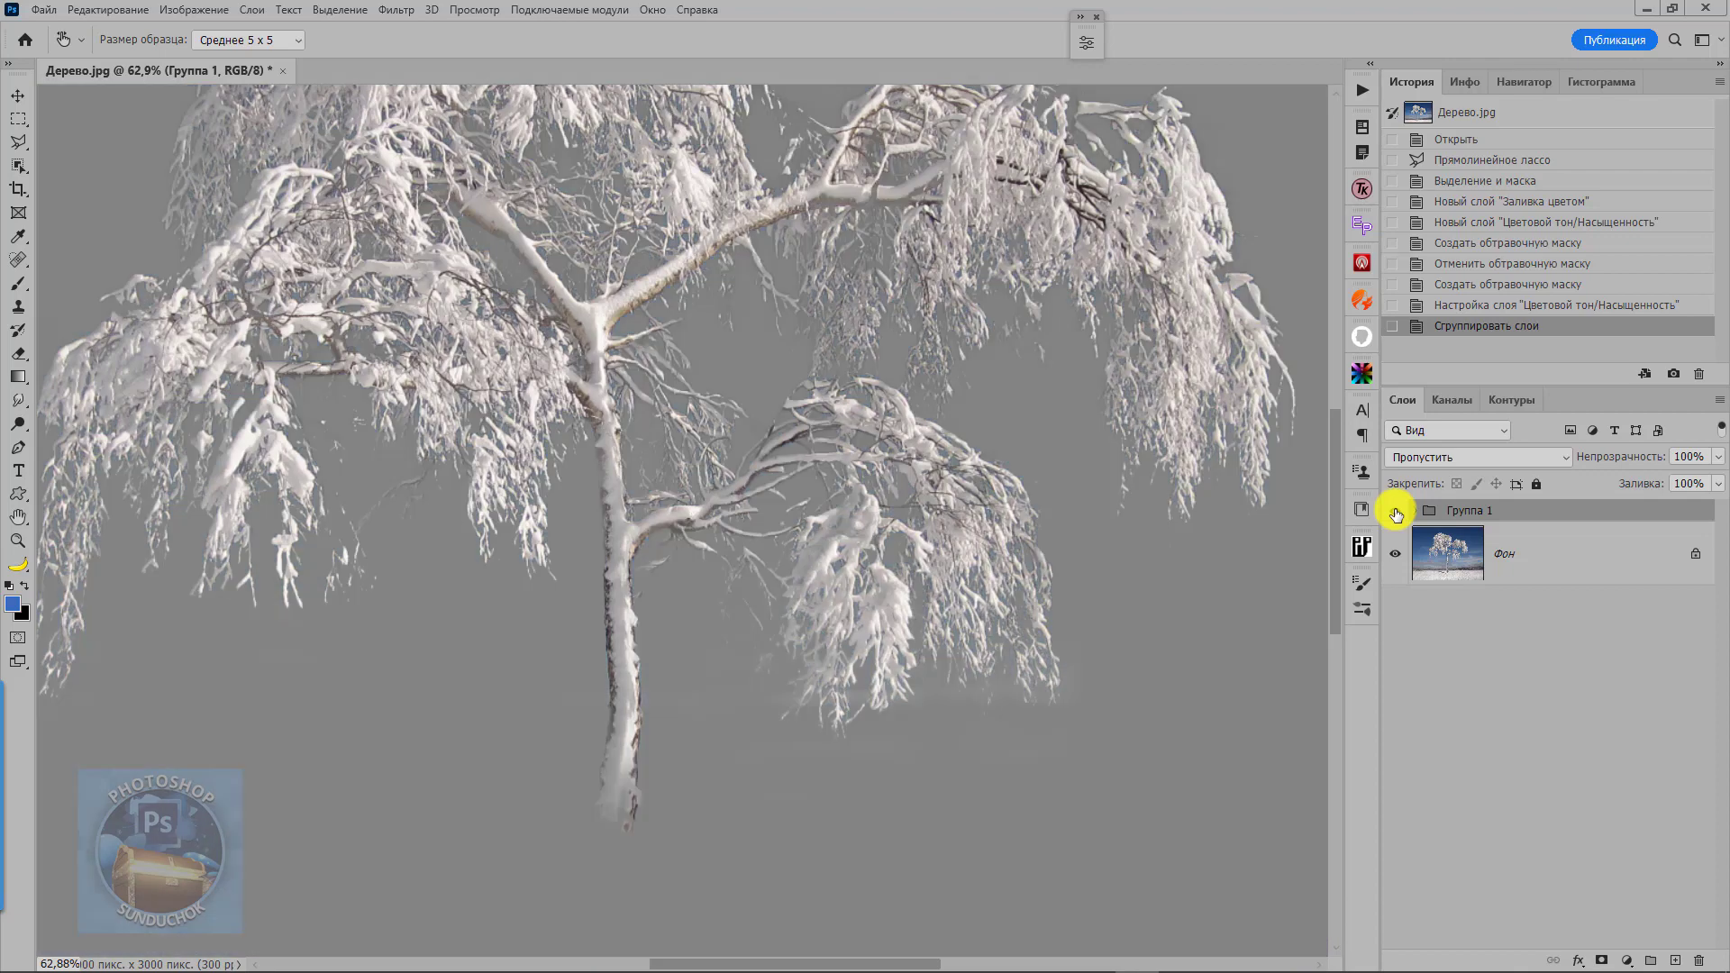
left_click(1396, 513)
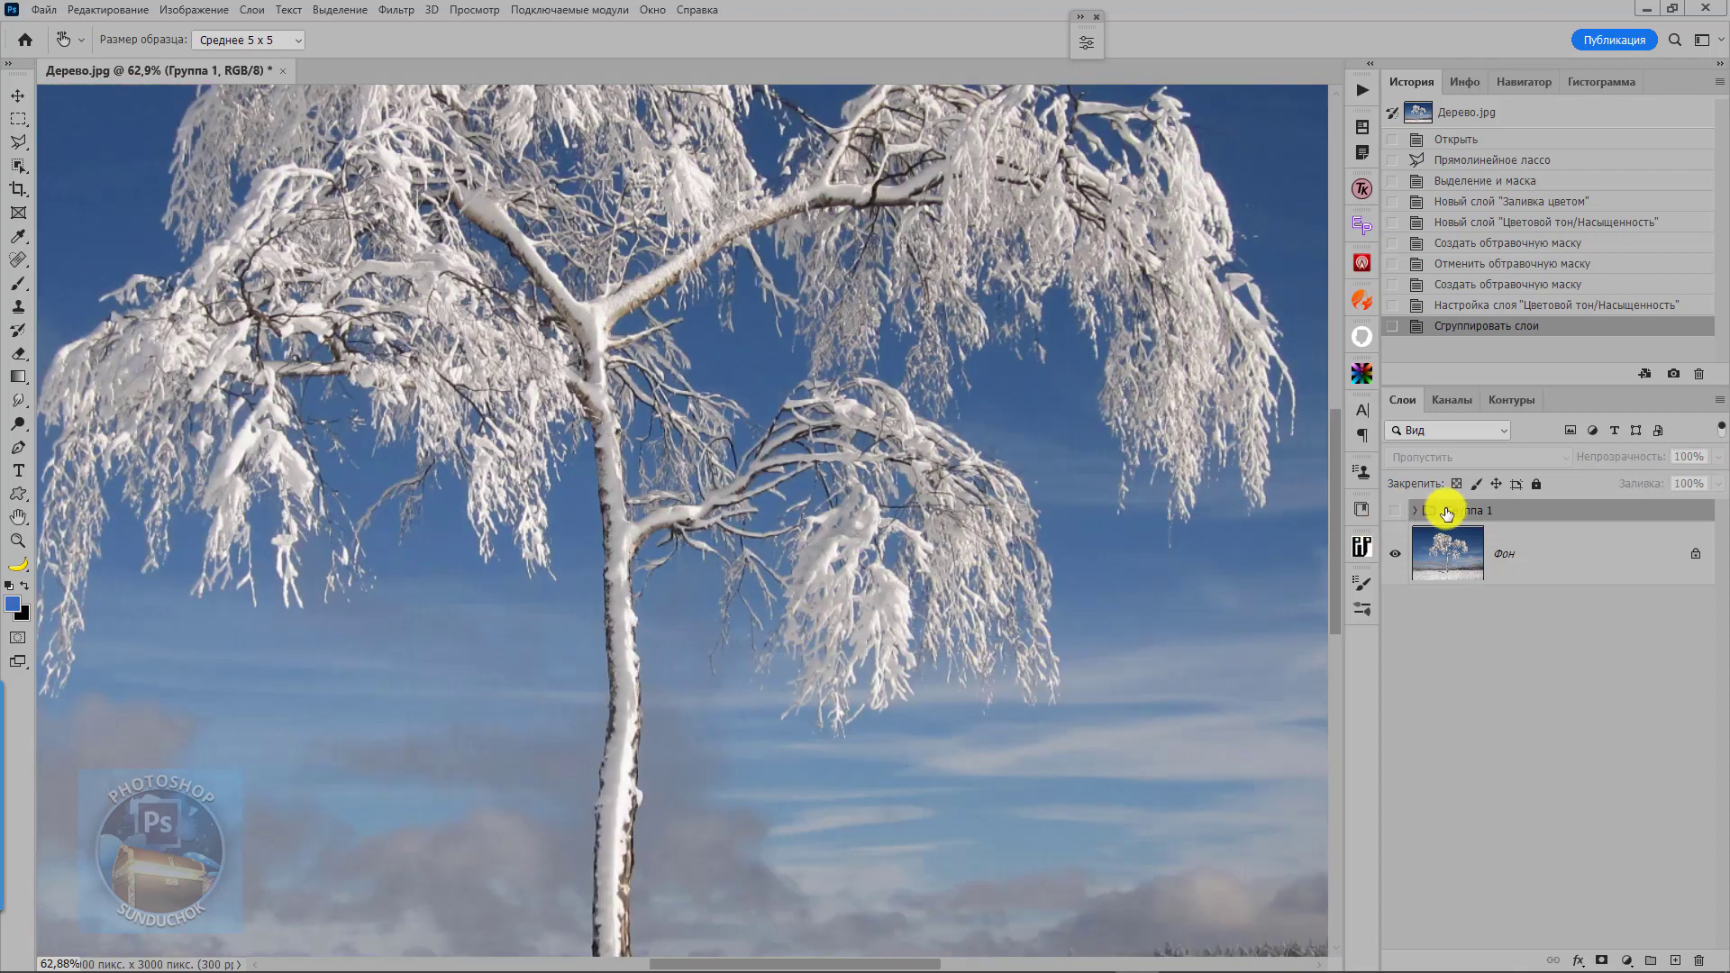
left_click(1395, 513)
left_click(1396, 513)
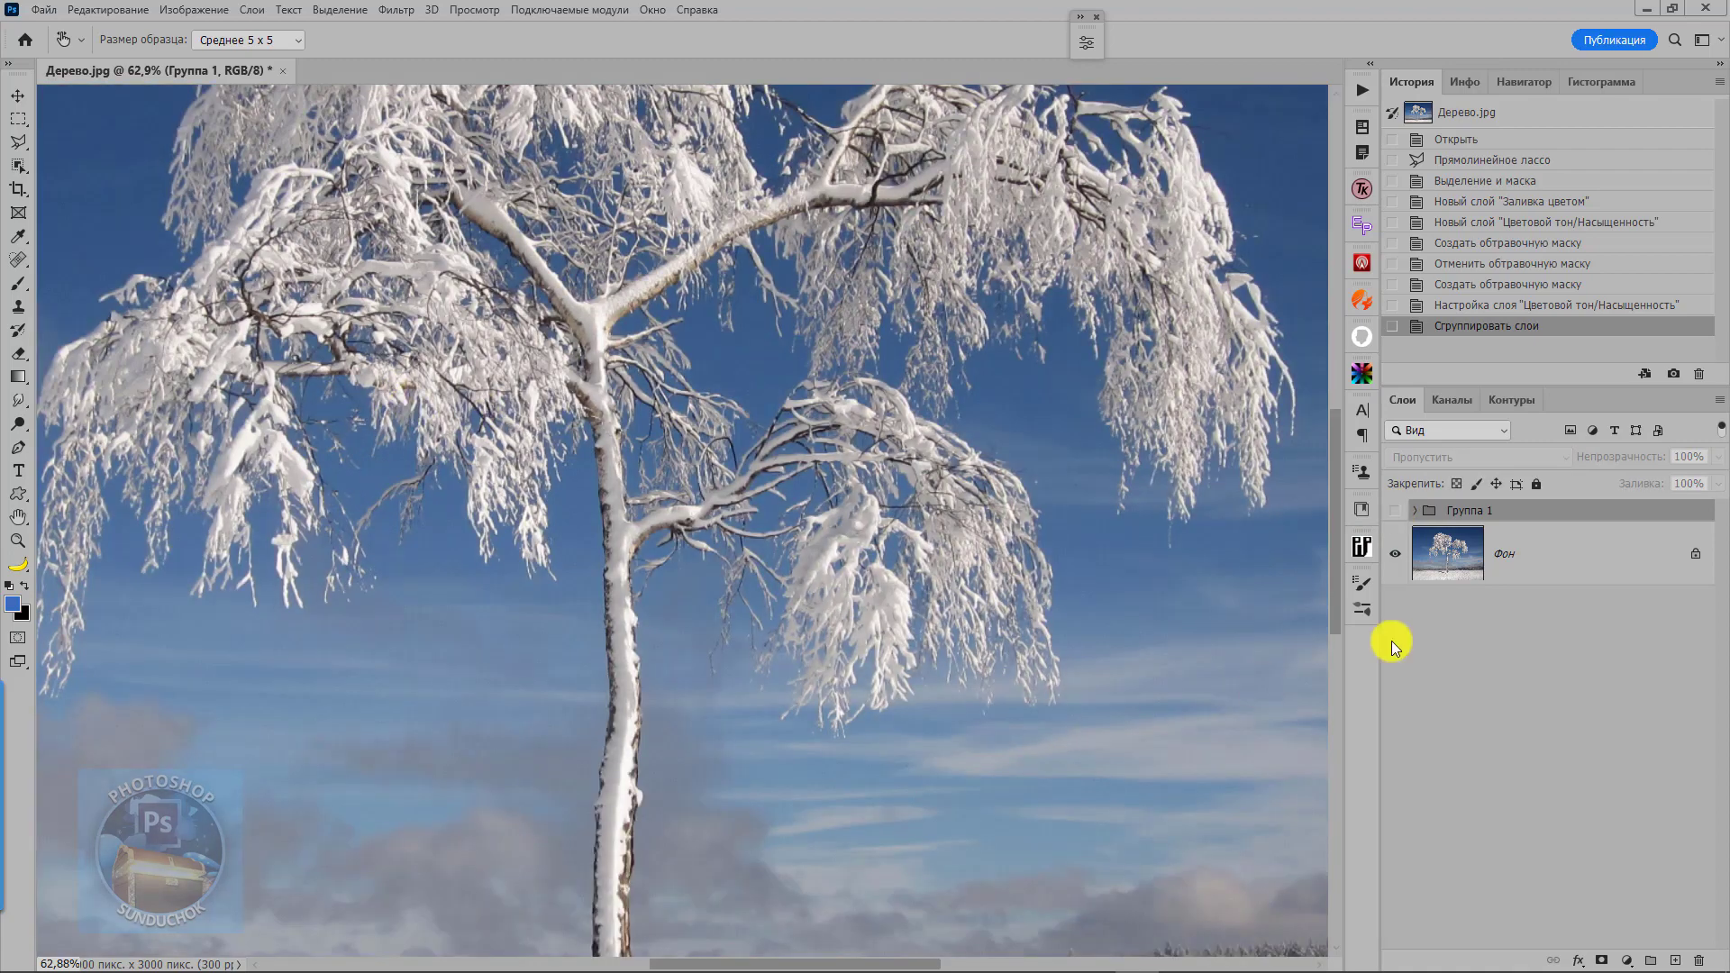
left_click(1395, 512)
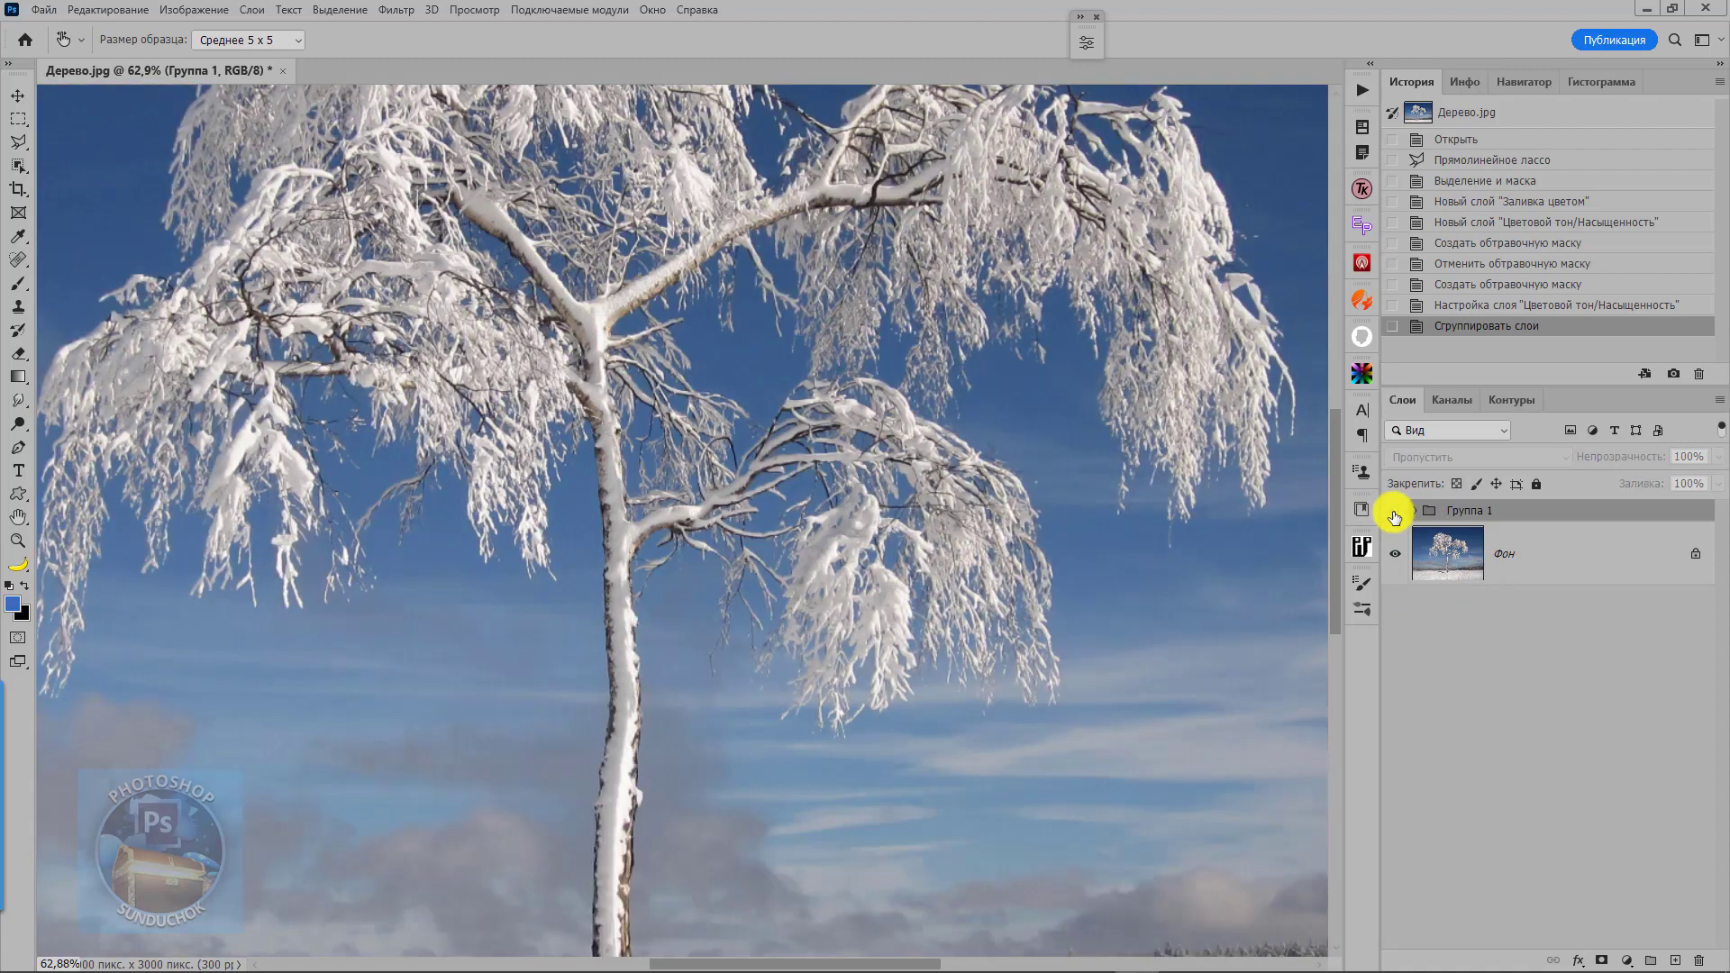
left_click(1395, 512)
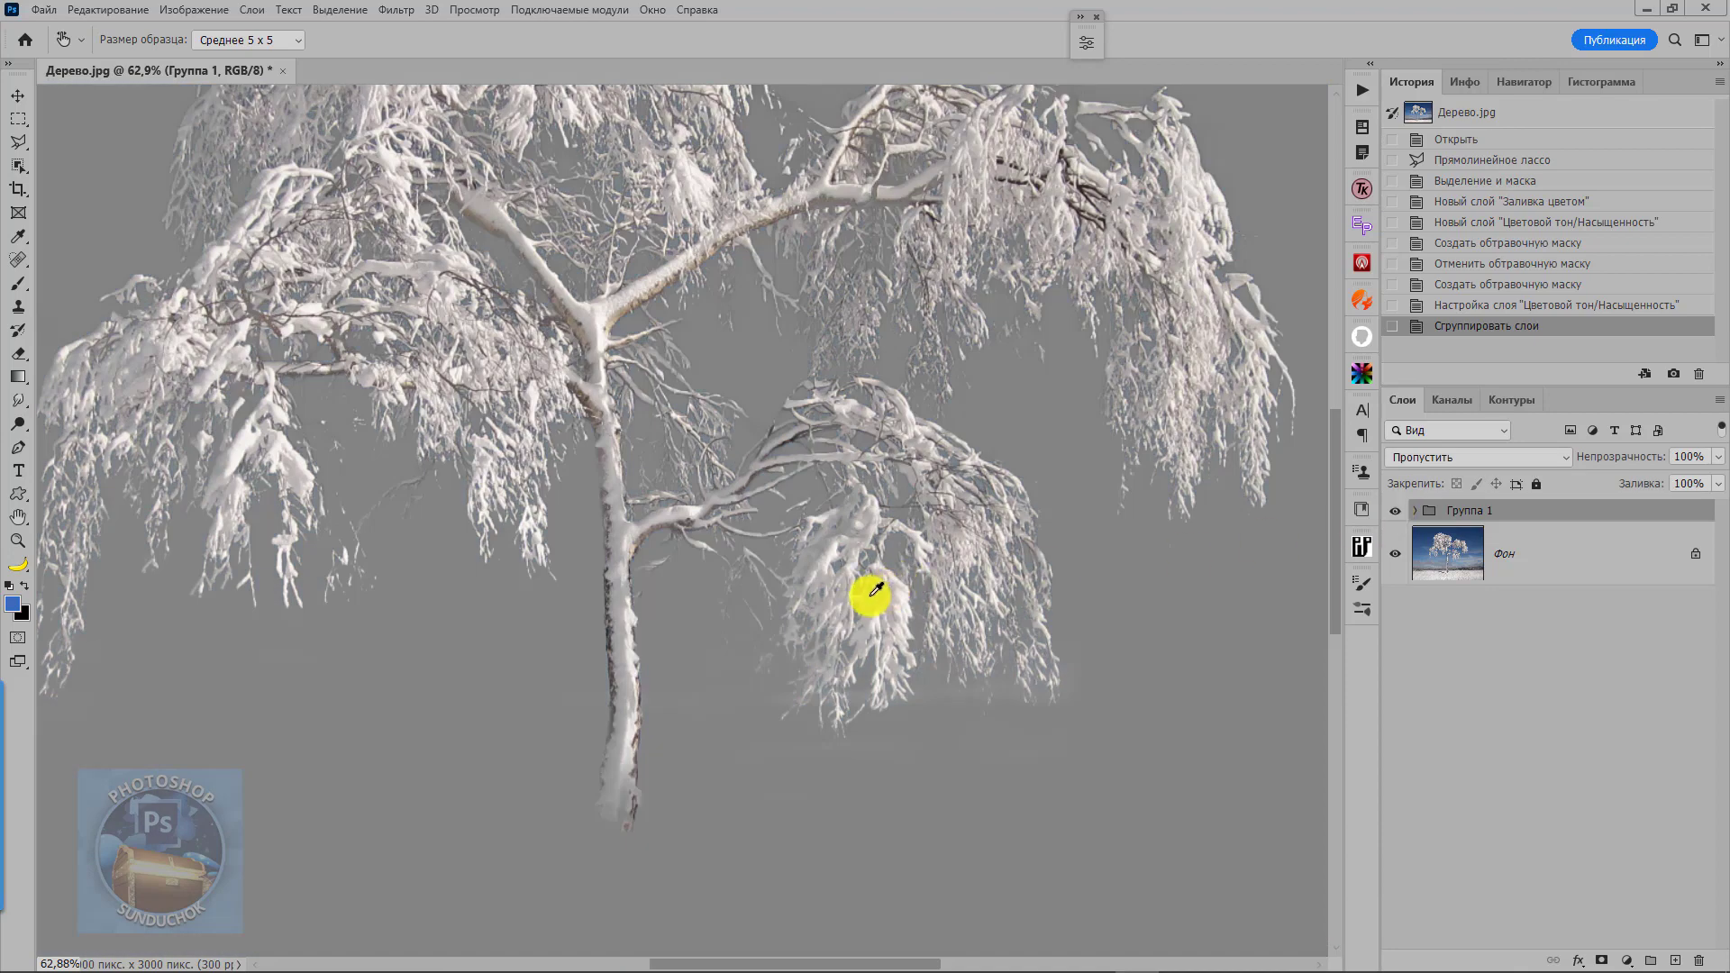
scroll(872, 599, "down", 5)
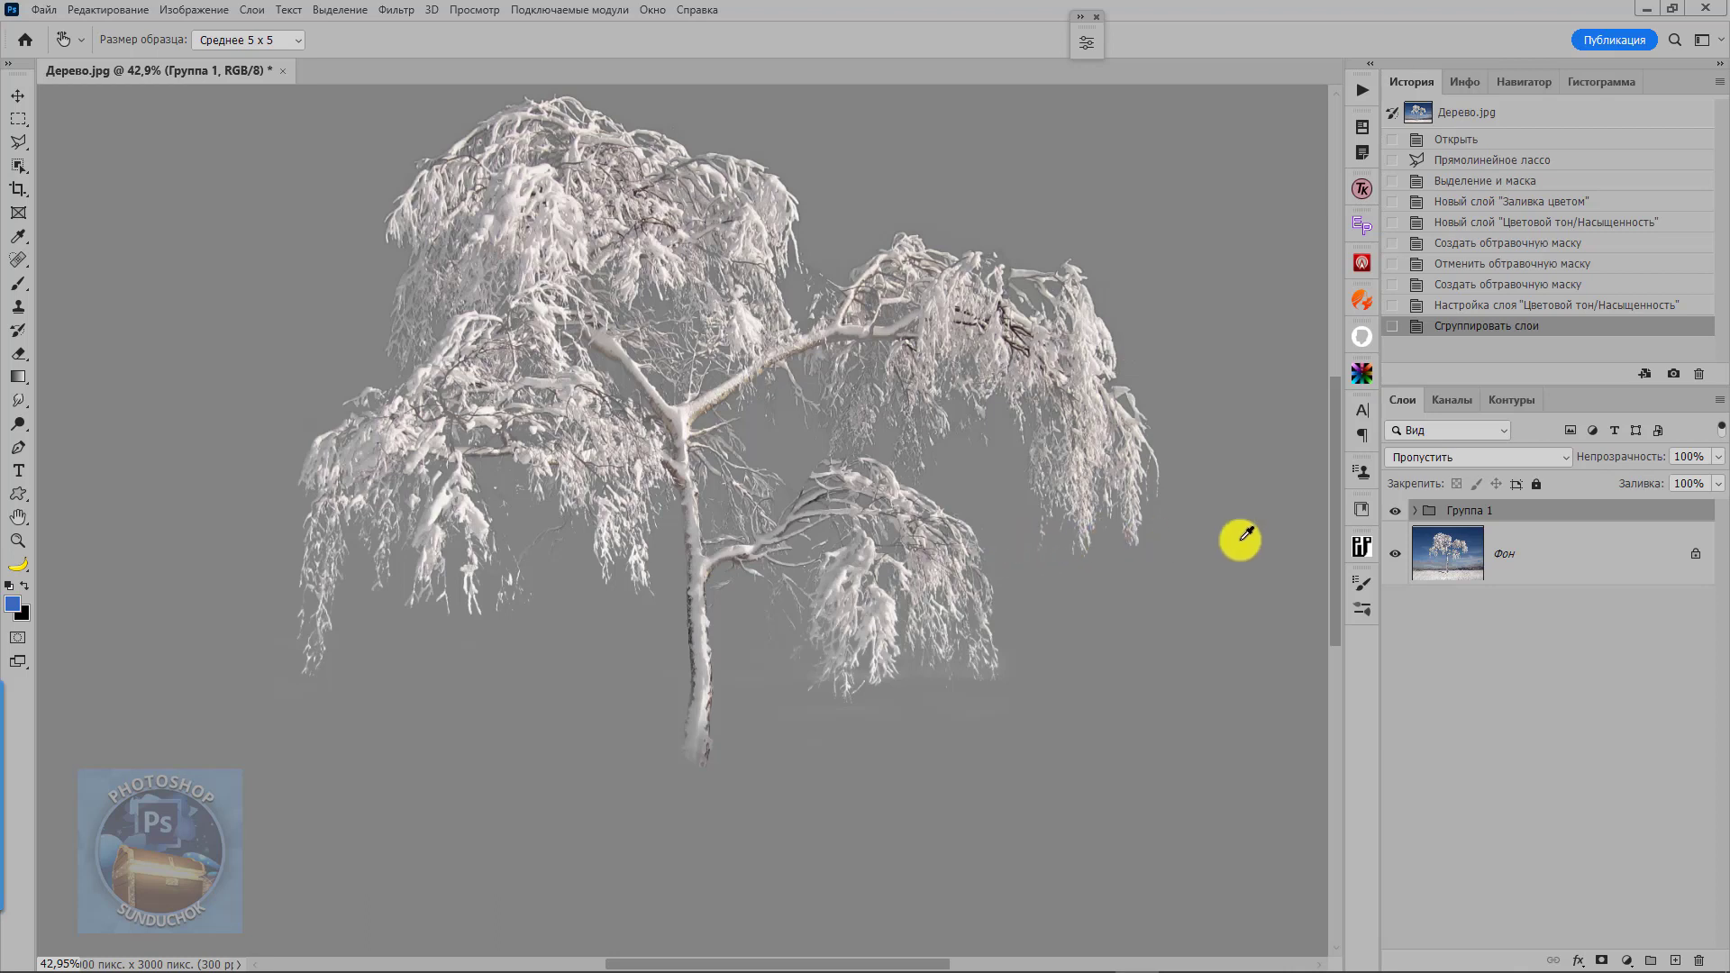
left_click(1395, 511)
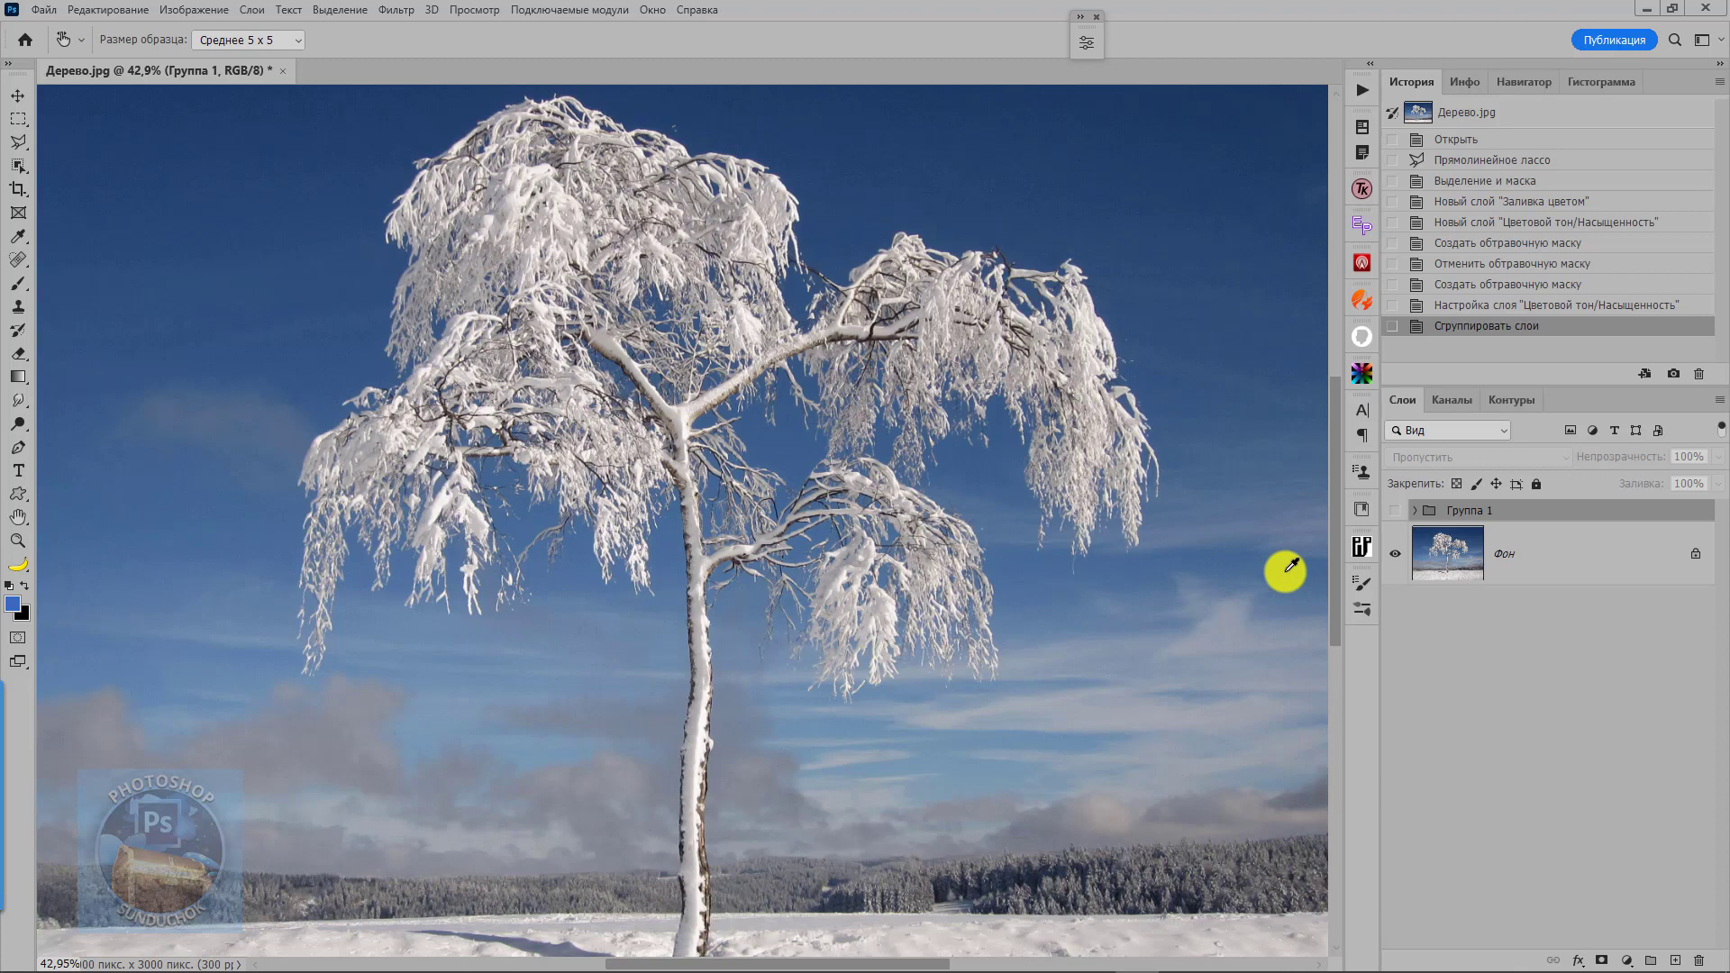
left_click(1695, 553)
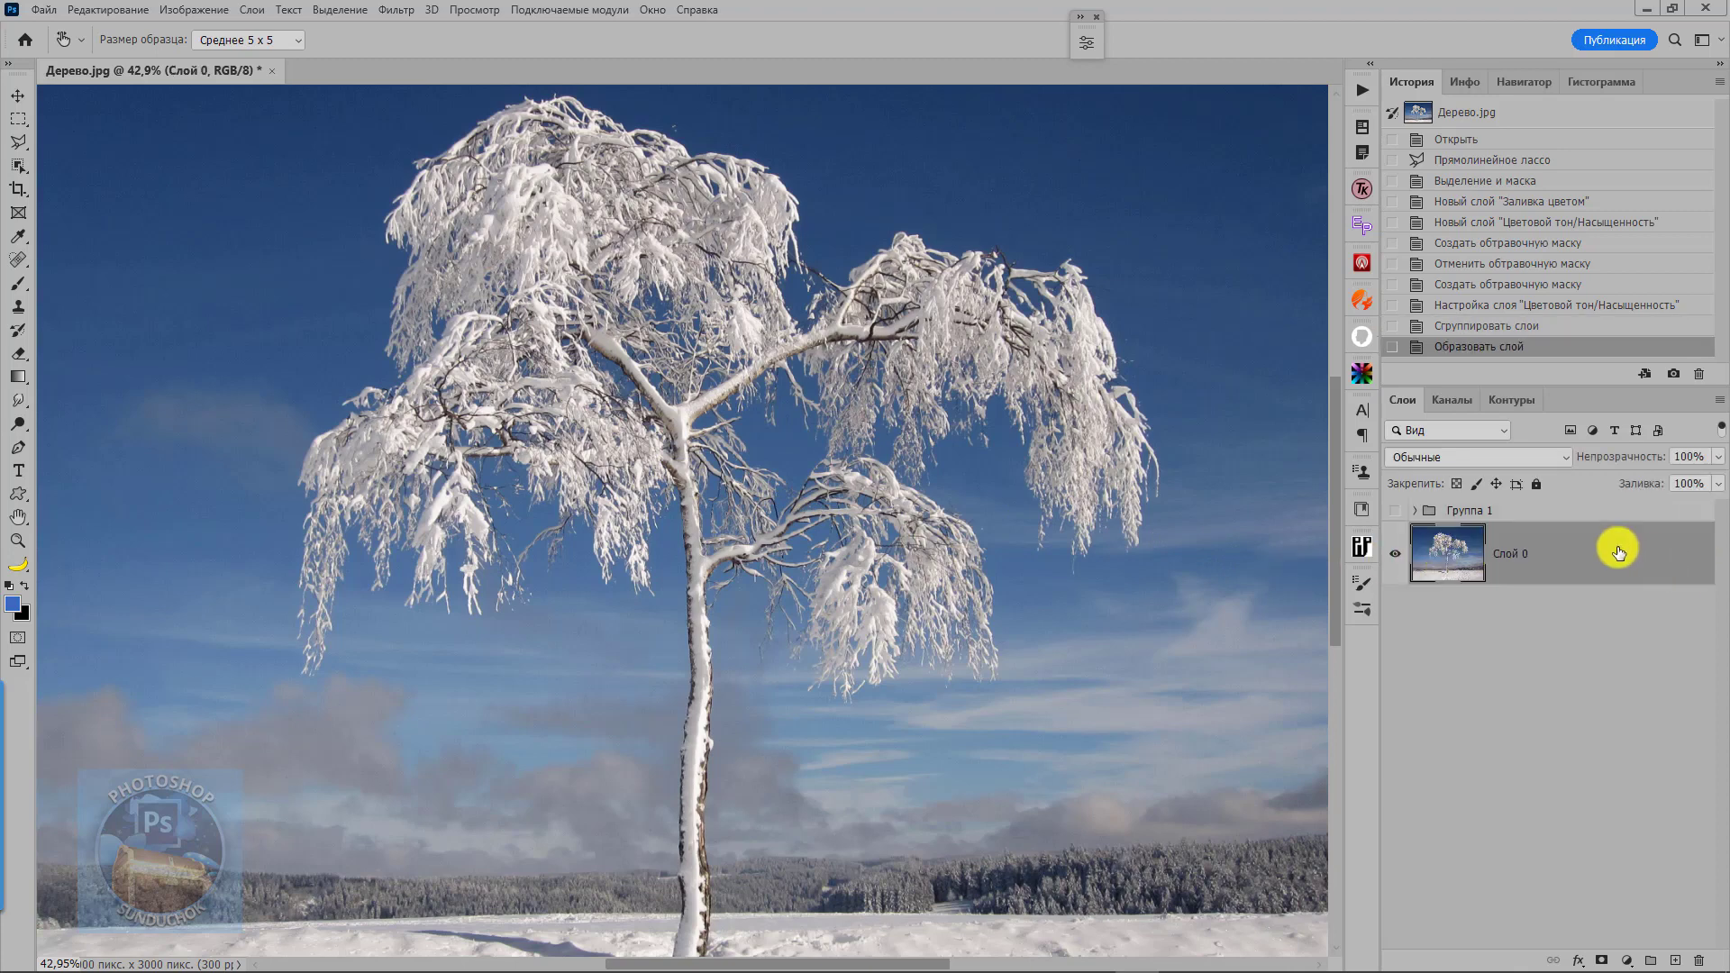
key("l")
double_click(1615, 552)
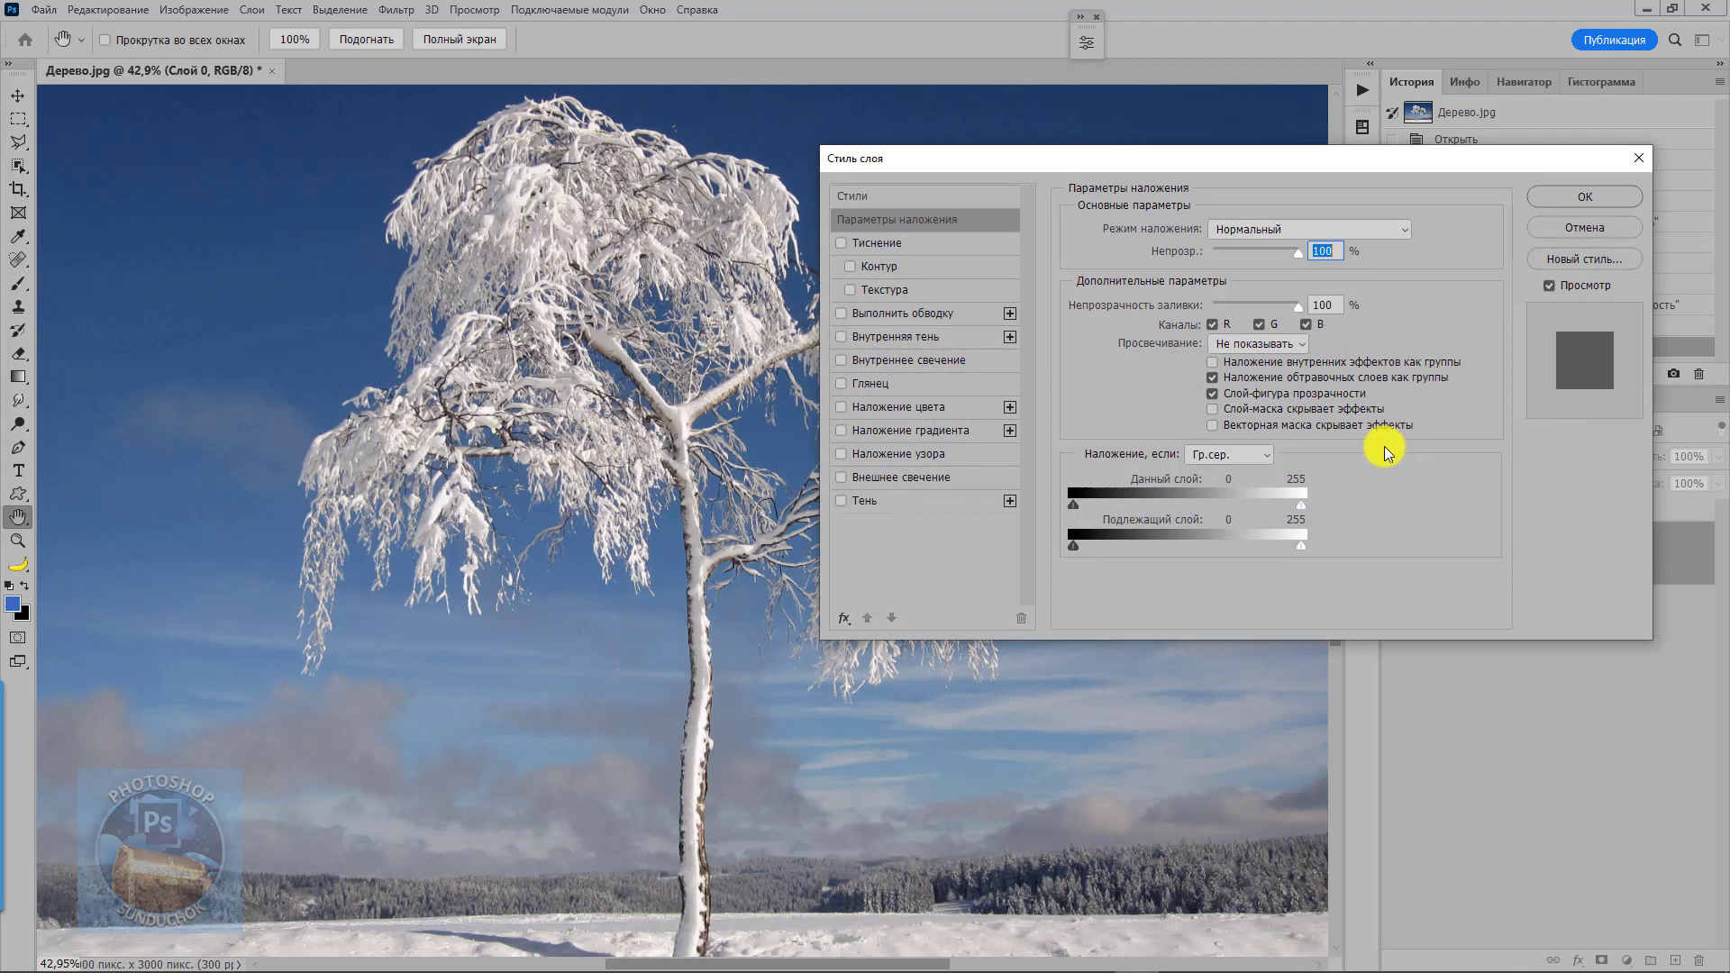
left_click(1249, 453)
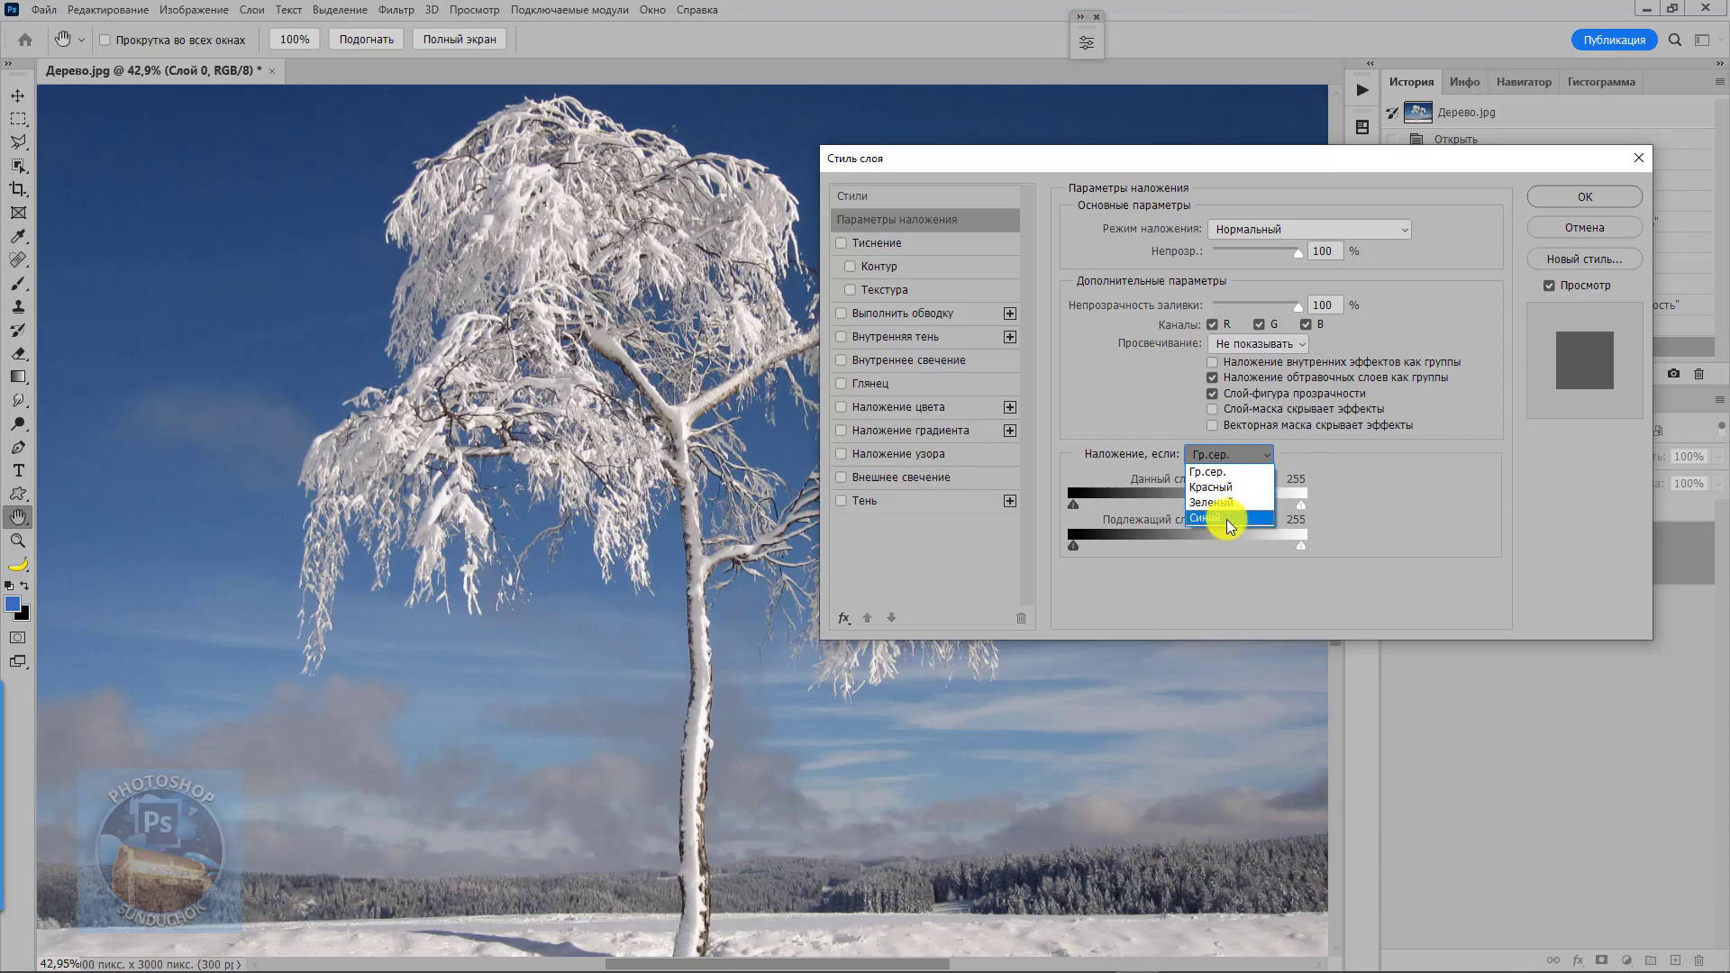
left_click(1226, 519)
left_click_drag(1099, 506, 1168, 511)
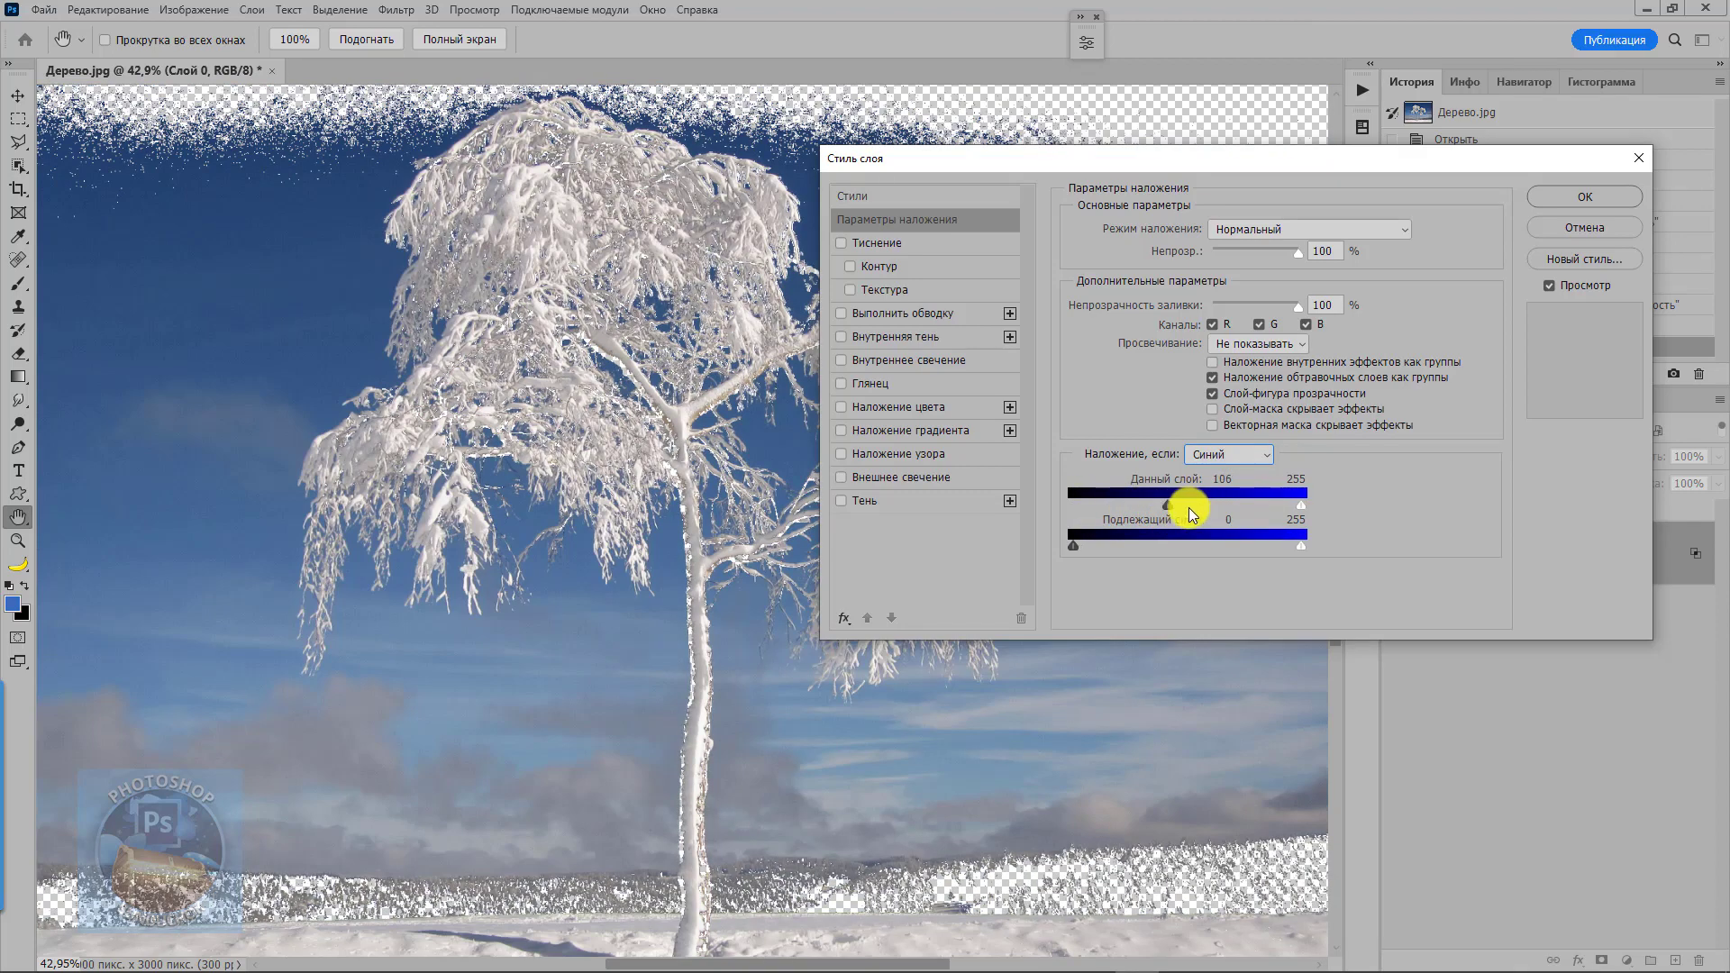
mouse_move(1174, 505)
left_mouse_down()
mouse_move(1251, 511)
mouse_move(1073, 501)
left_mouse_up()
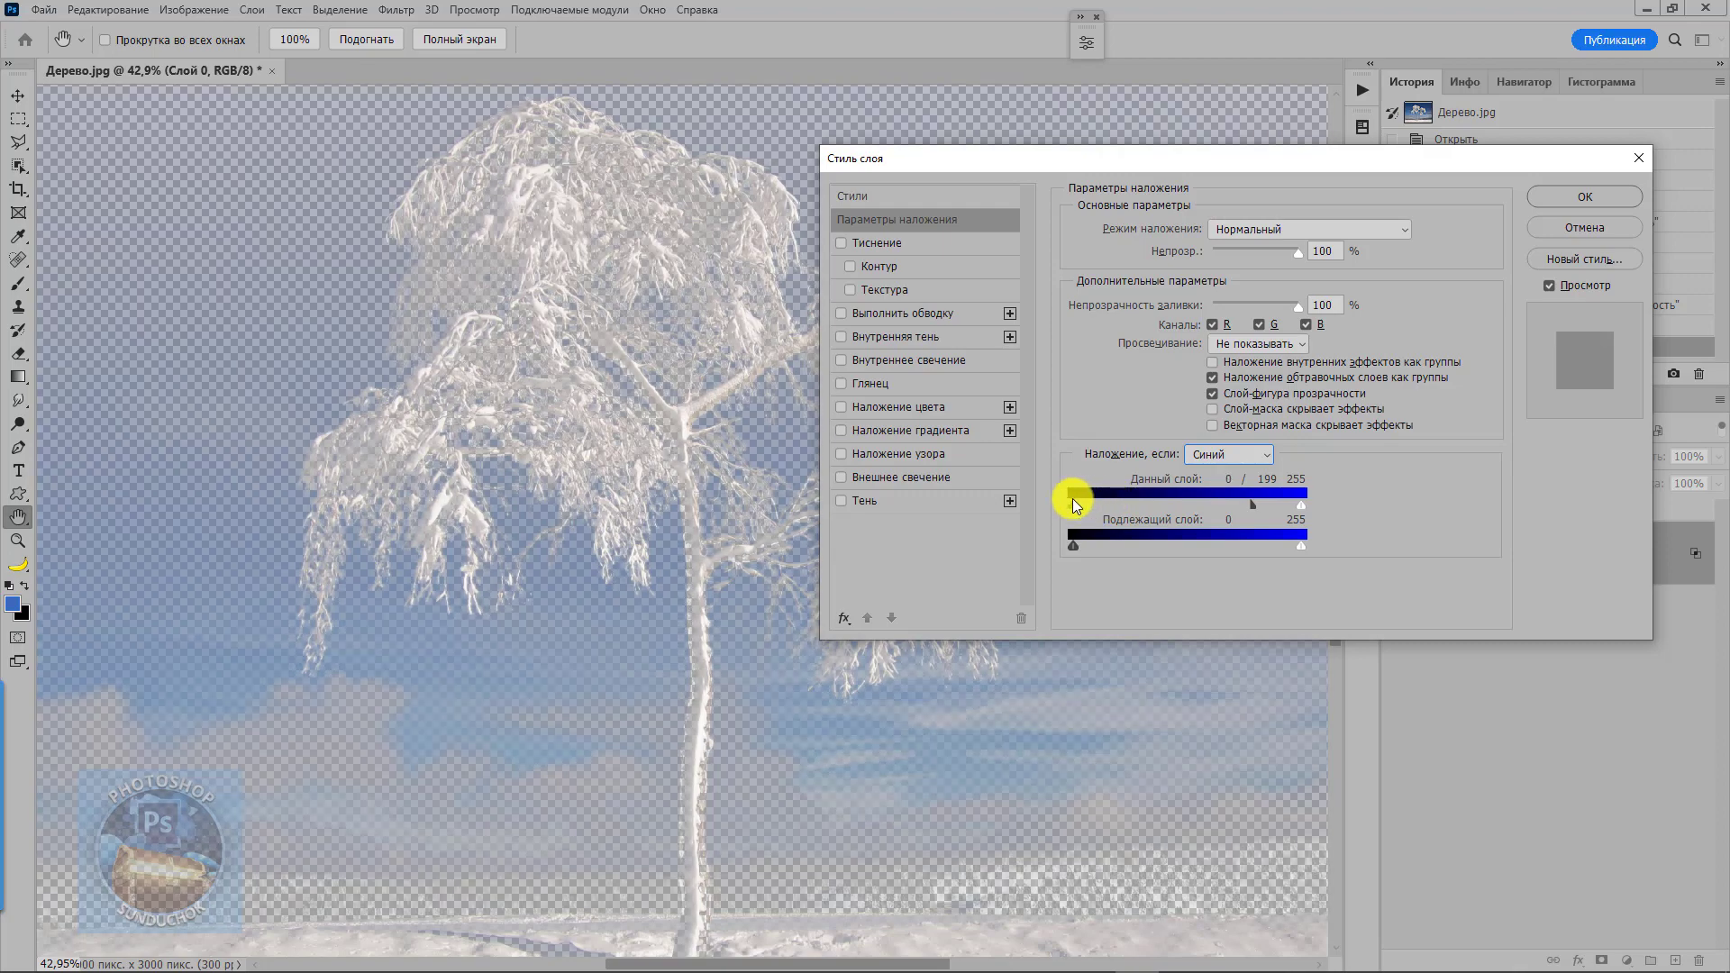
left_click(1585, 228)
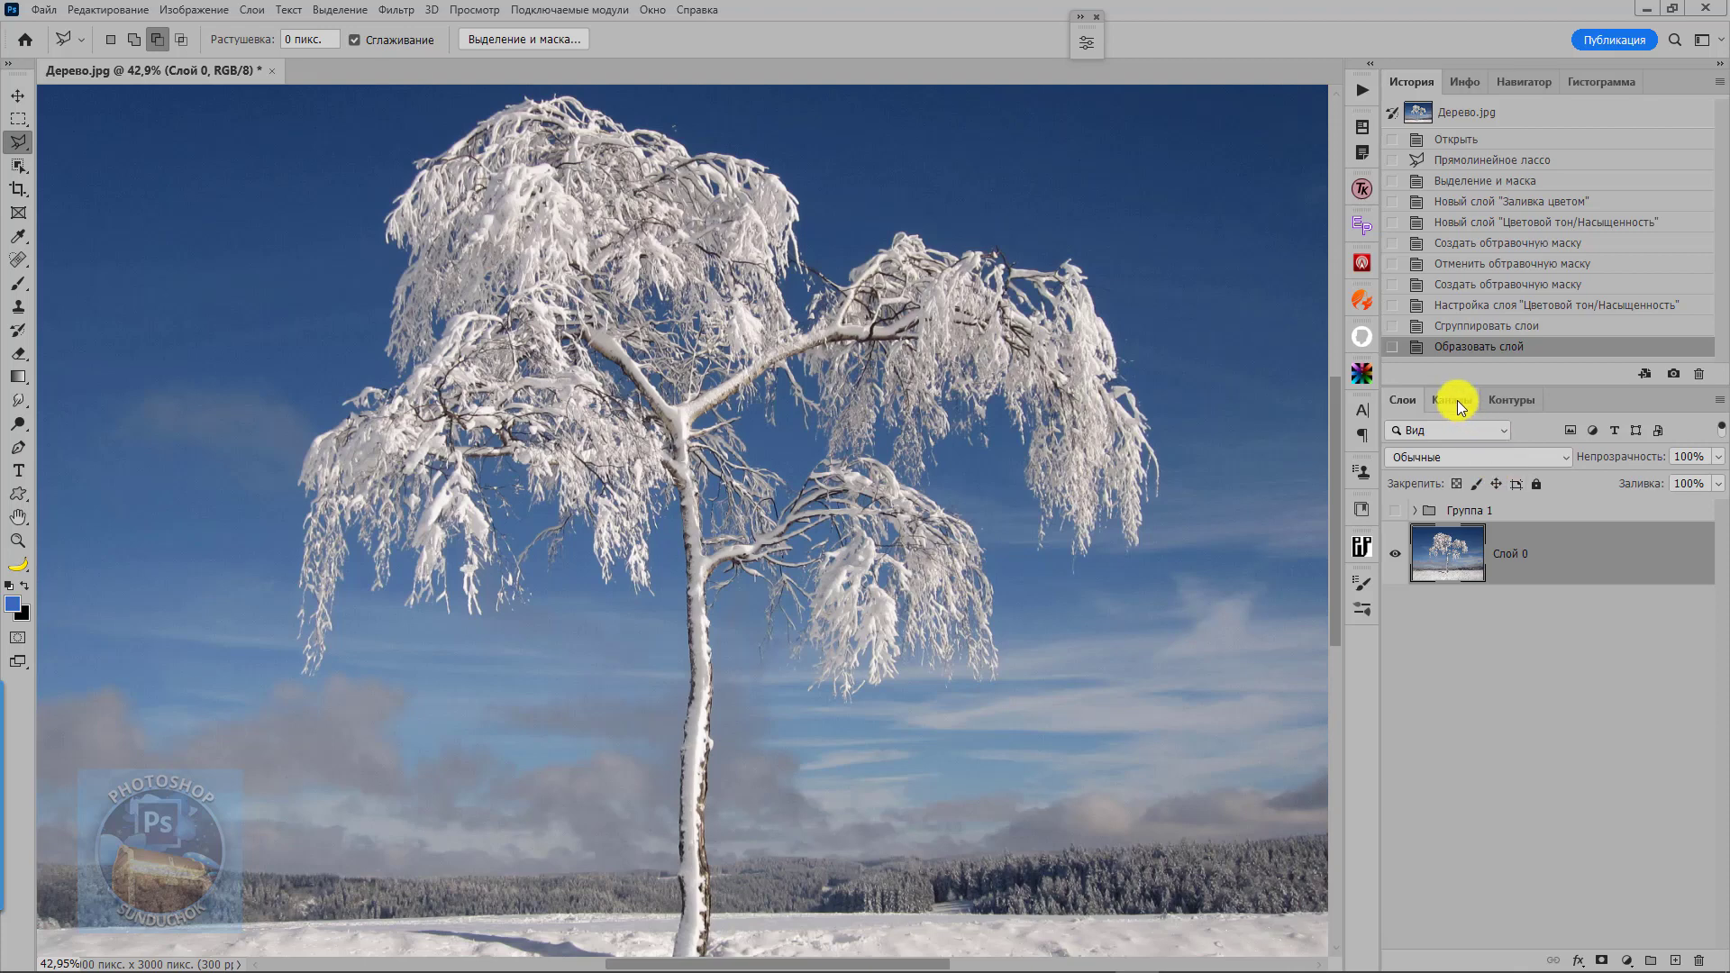
left_click(1457, 400)
left_click(1479, 500)
left_click(1464, 586)
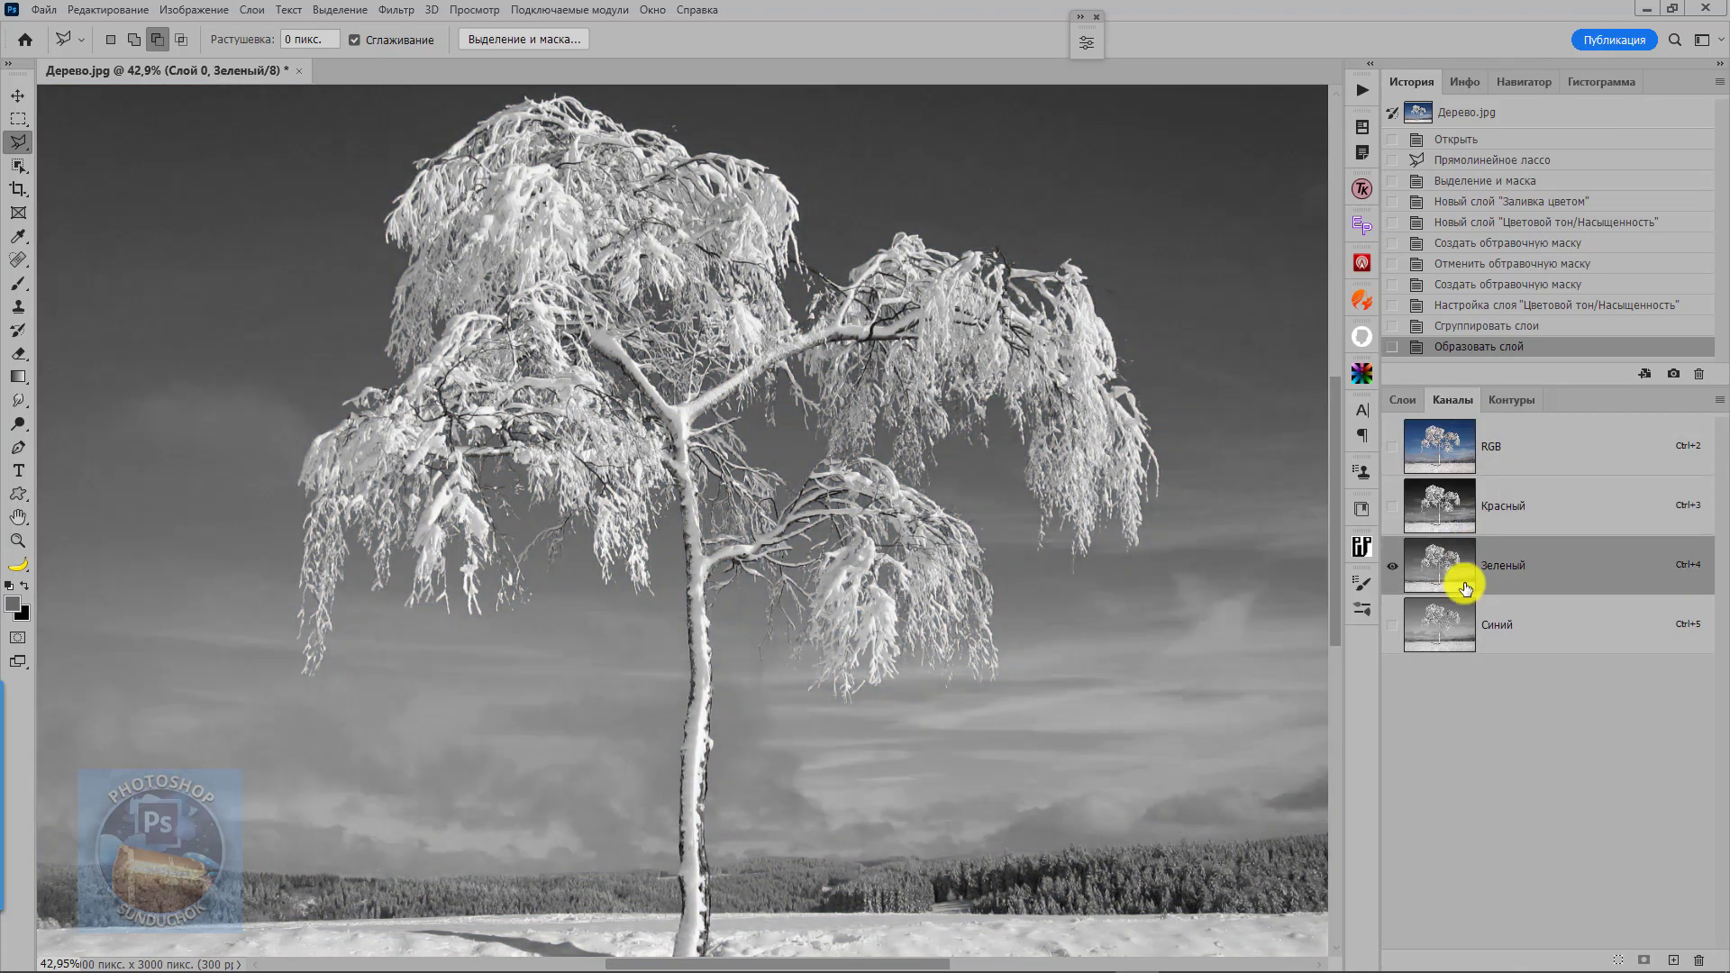
left_click(1458, 568)
left_click(1453, 505)
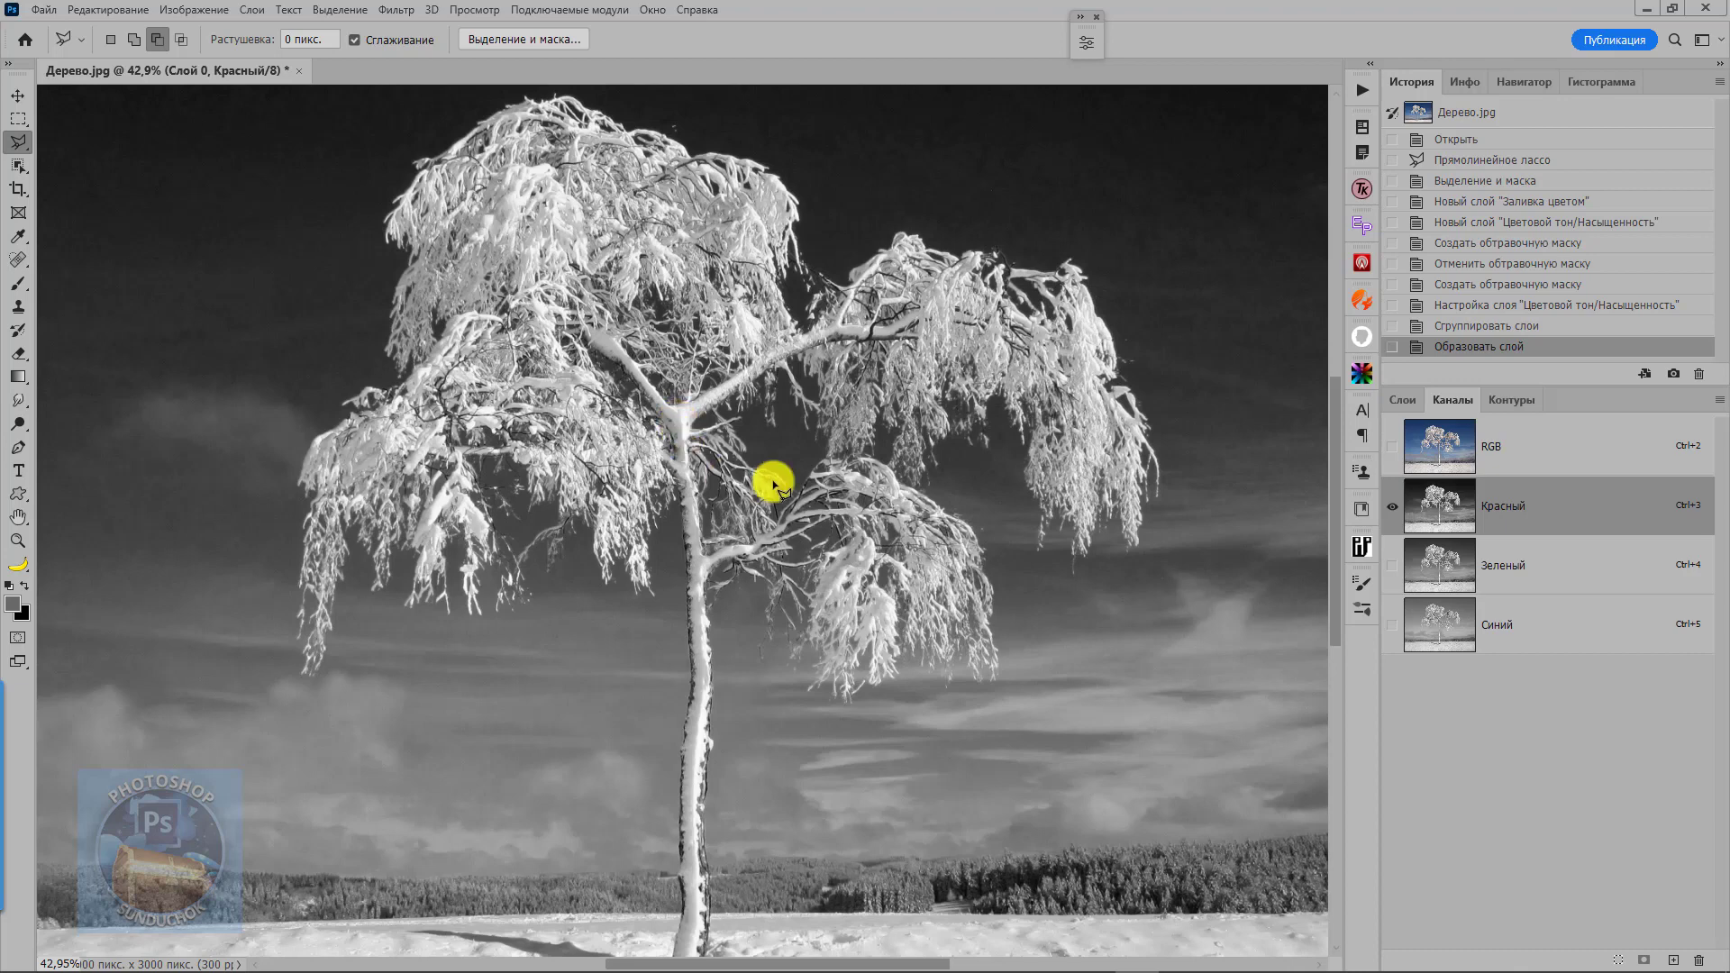
left_click(1420, 441)
left_click(1404, 399)
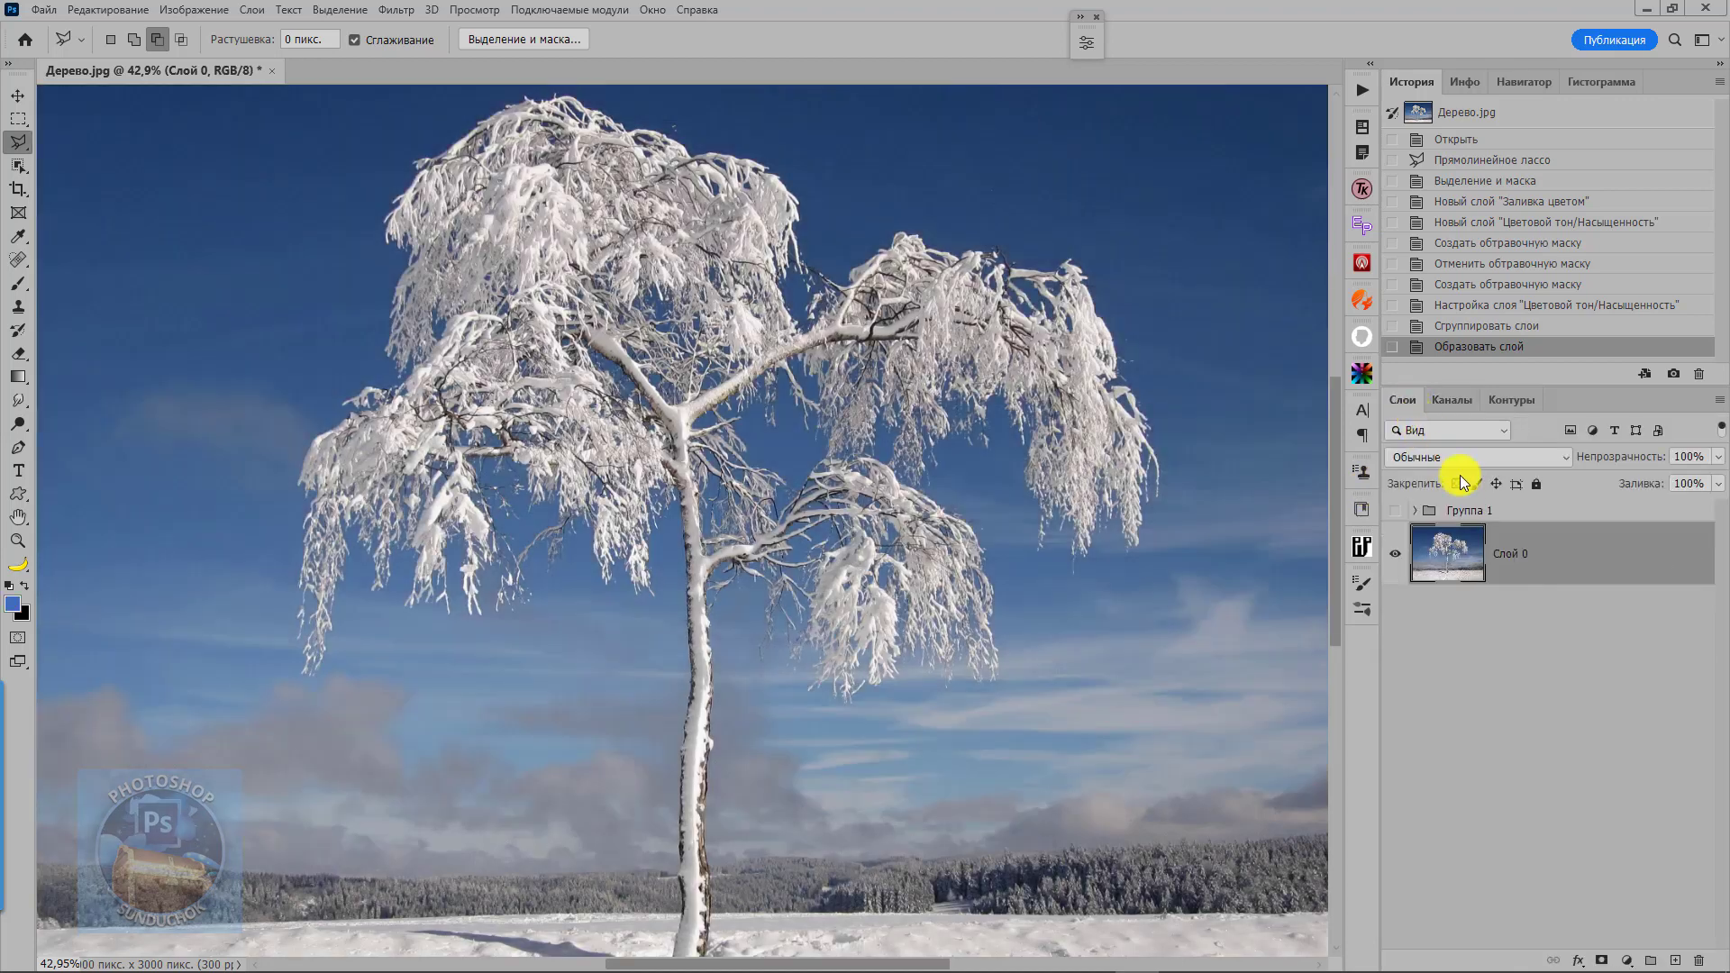
- Turn on Группа 1's visibility to show the snowy tree cutout over the grey fill
left_click(1396, 511)
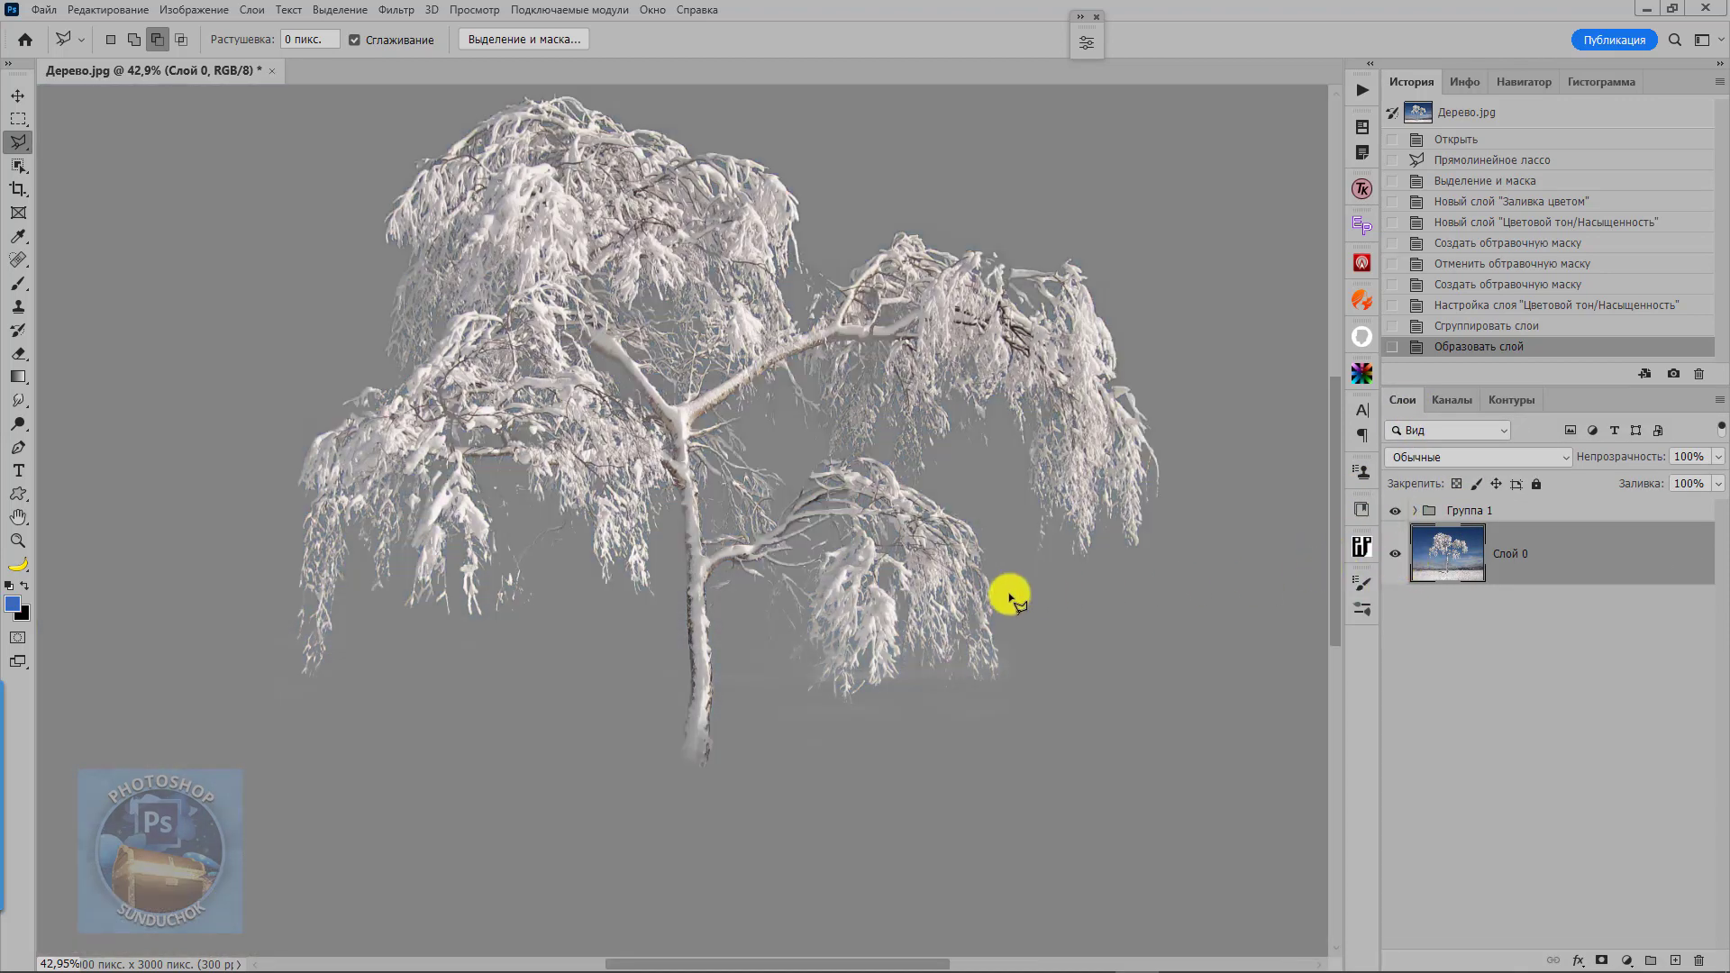